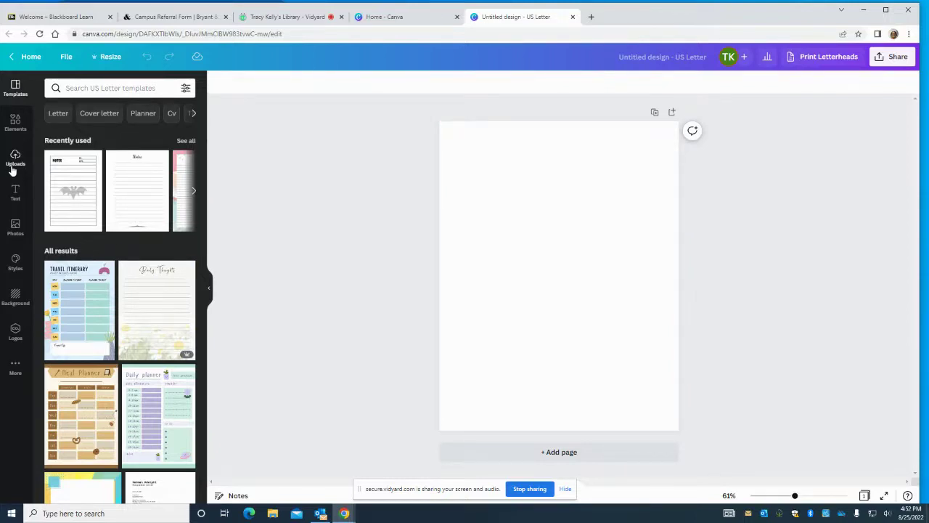
Search the elements for "square" and add the outlined square to the blank page
{"action": "left_click", "coordinate": [14, 122]}
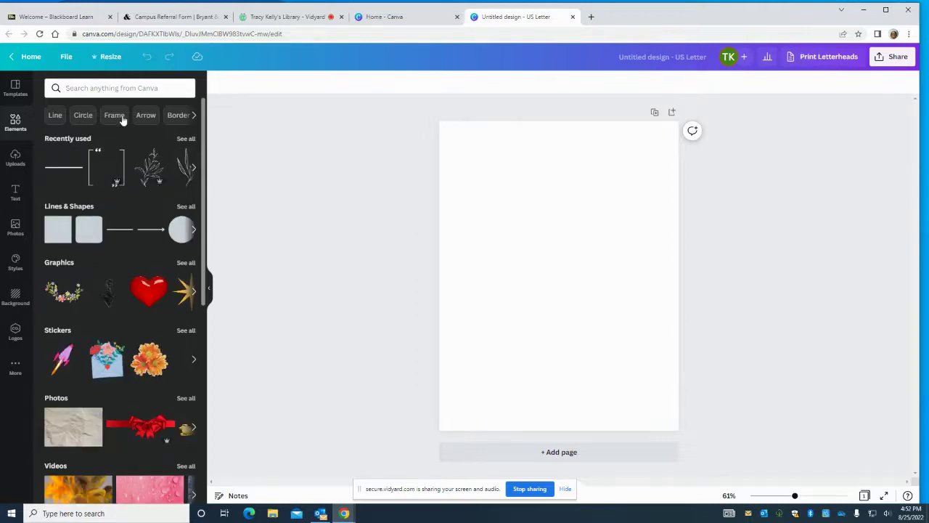
{"action": "left_click", "coordinate": [96, 87]}
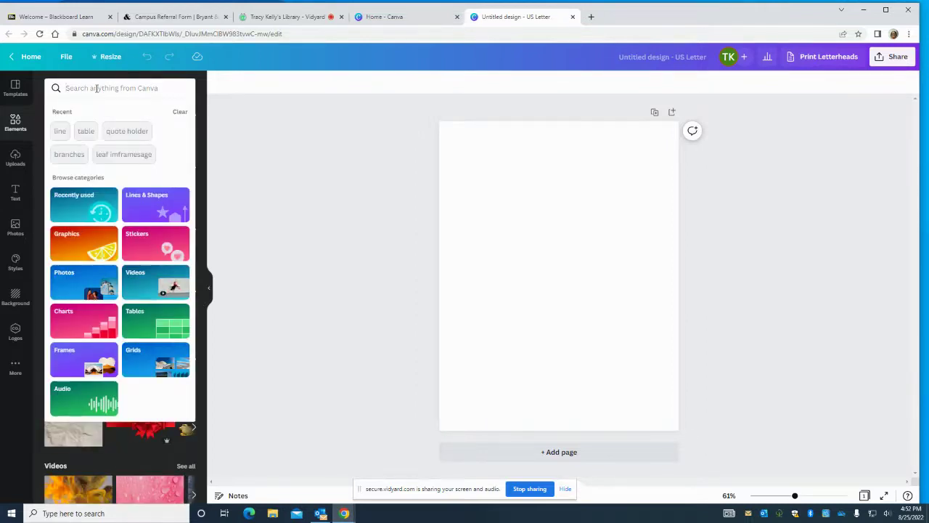
{"action": "type", "text": "s"}
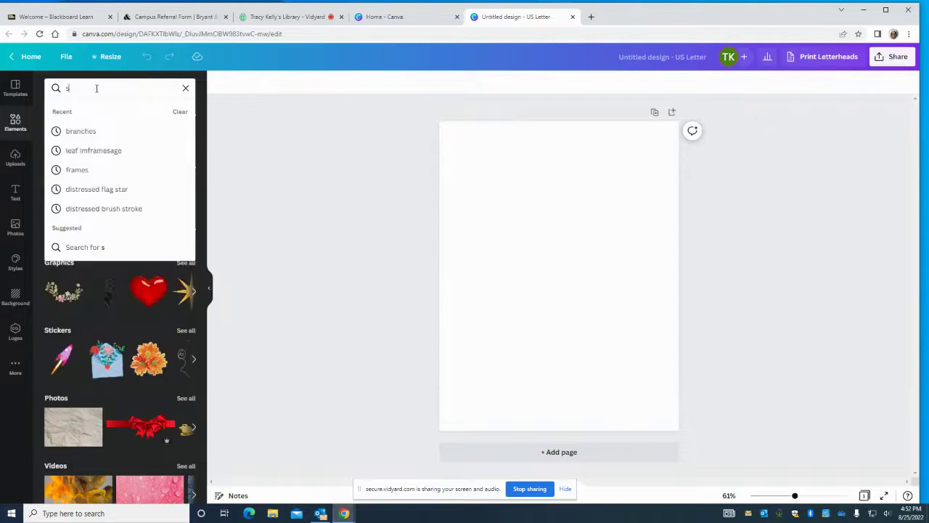
{"action": "type", "text": "quare"}
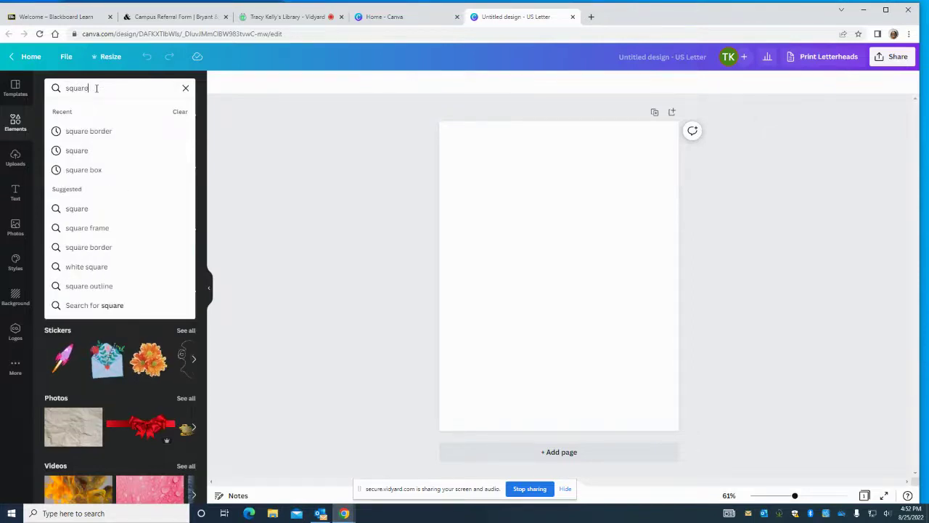
{"action": "key", "text": "Return"}
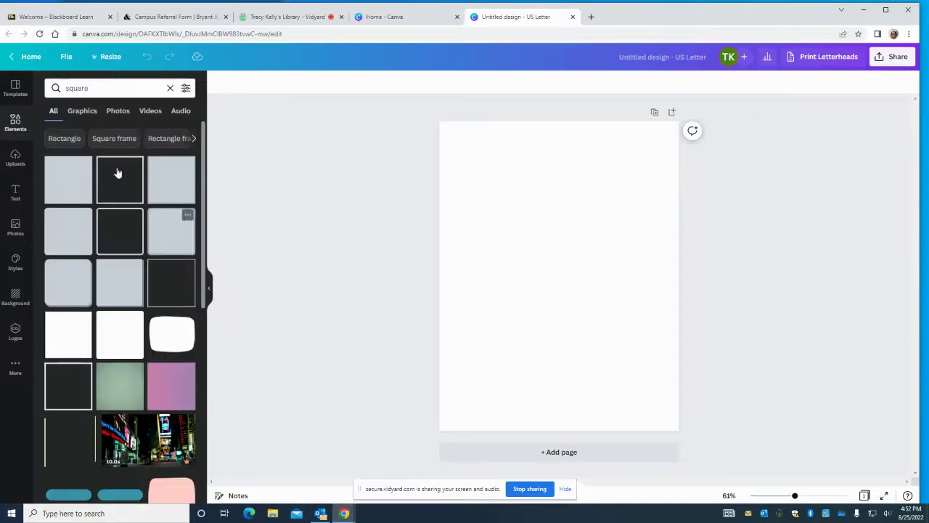
{"action": "left_click", "coordinate": [118, 177]}
Move the outlined square to the page's upper-left corner and shrink it to 0.5 by 0.5
{"action": "left_click_drag", "start_coordinate": [549, 258], "coordinate": [515, 172]}
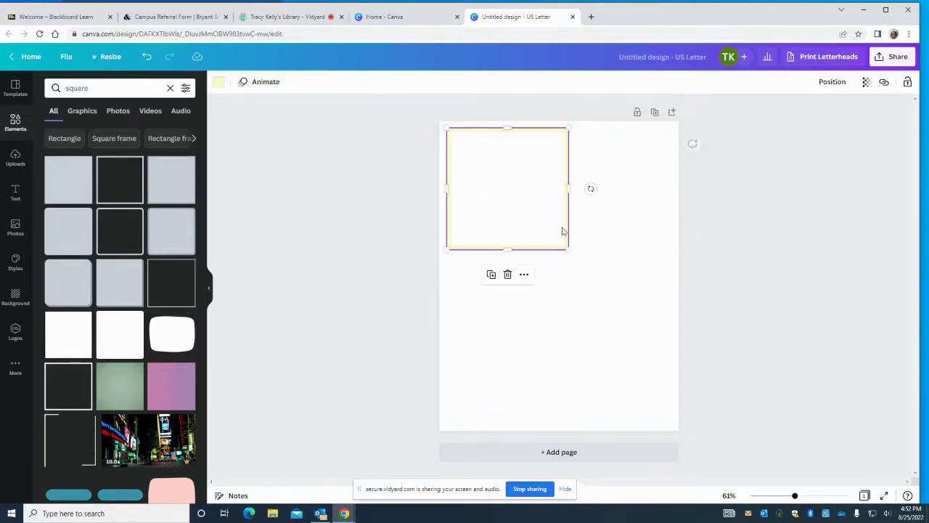
{"action": "left_click_drag", "start_coordinate": [571, 252], "coordinate": [587, 286]}
{"action": "left_click", "coordinate": [520, 224]}
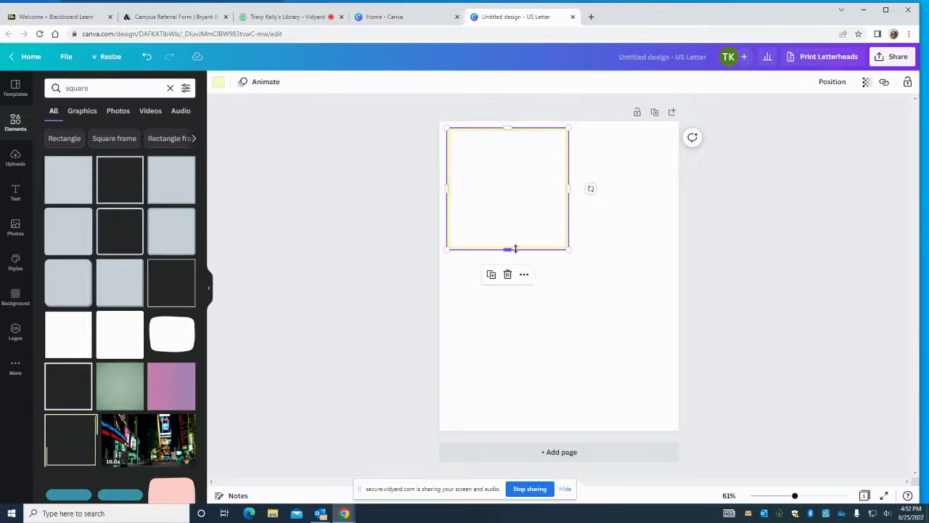
{"action": "left_click_drag", "start_coordinate": [569, 248], "coordinate": [460, 138]}
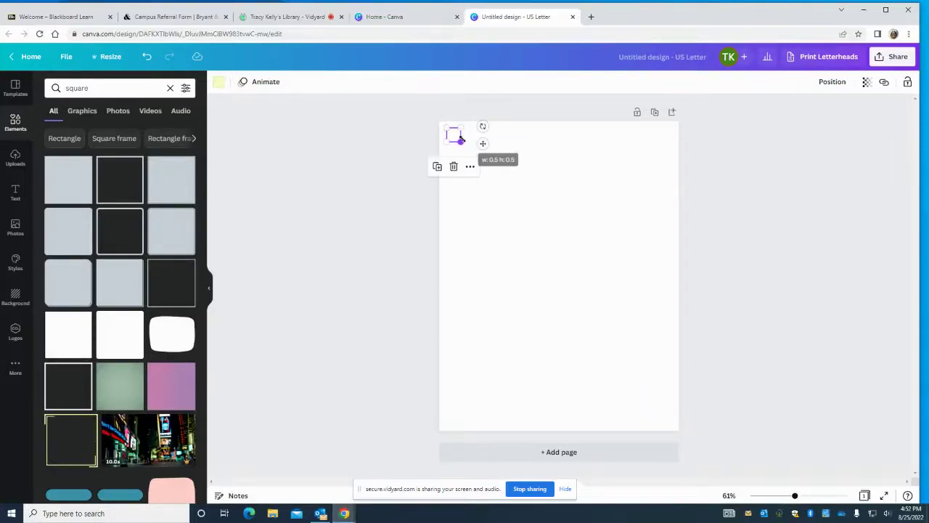
Search the elements for "line" and add a plain solid line to the upper part of the page
{"action": "left_click", "coordinate": [79, 87]}
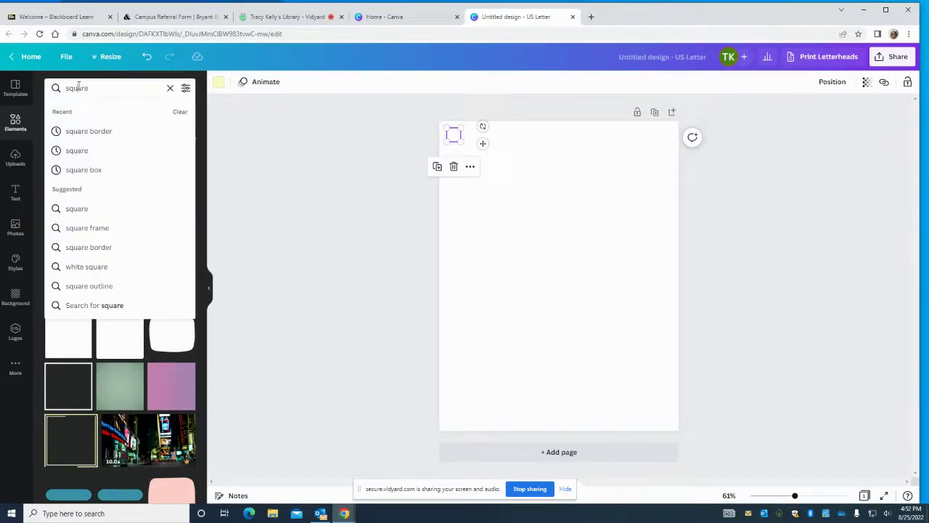
{"action": "type", "text": "line"}
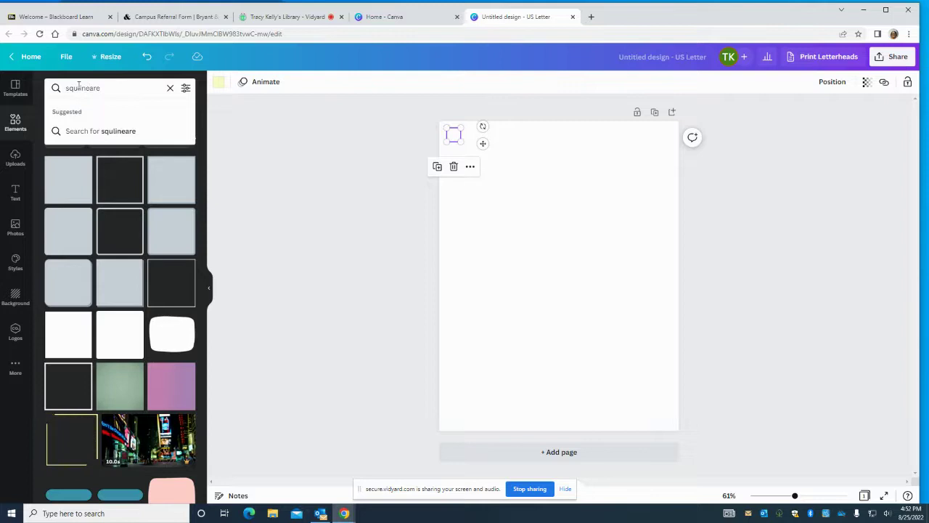
{"action": "double_click", "coordinate": [106, 90]}
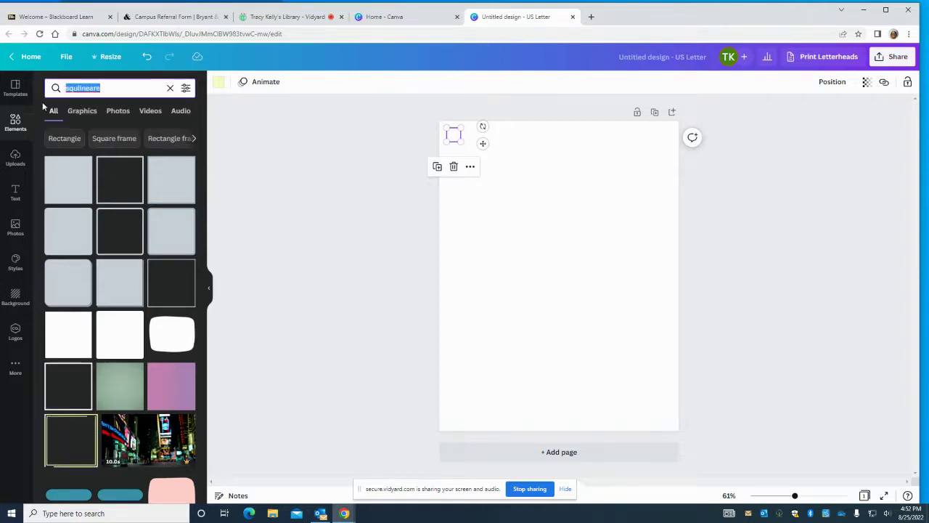
{"action": "type", "text": "line"}
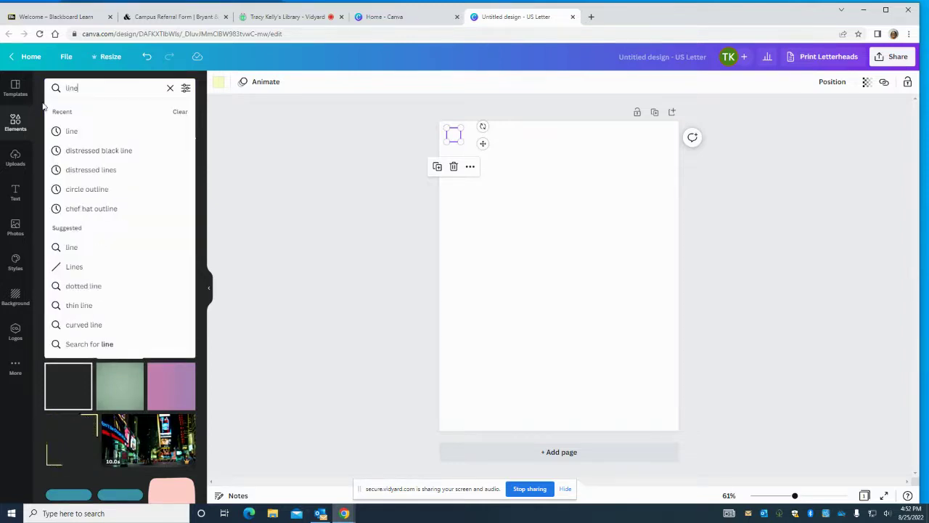
{"action": "left_click", "coordinate": [60, 132]}
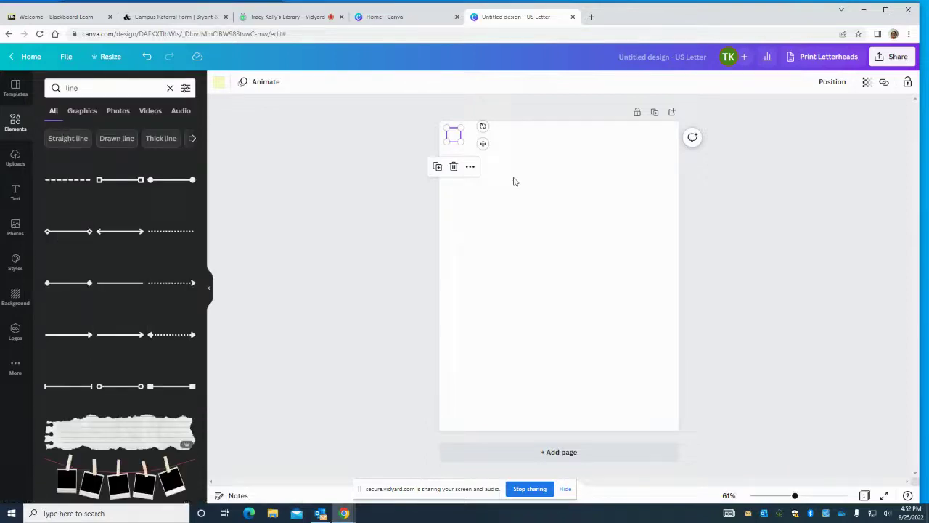
{"action": "left_click", "coordinate": [109, 285]}
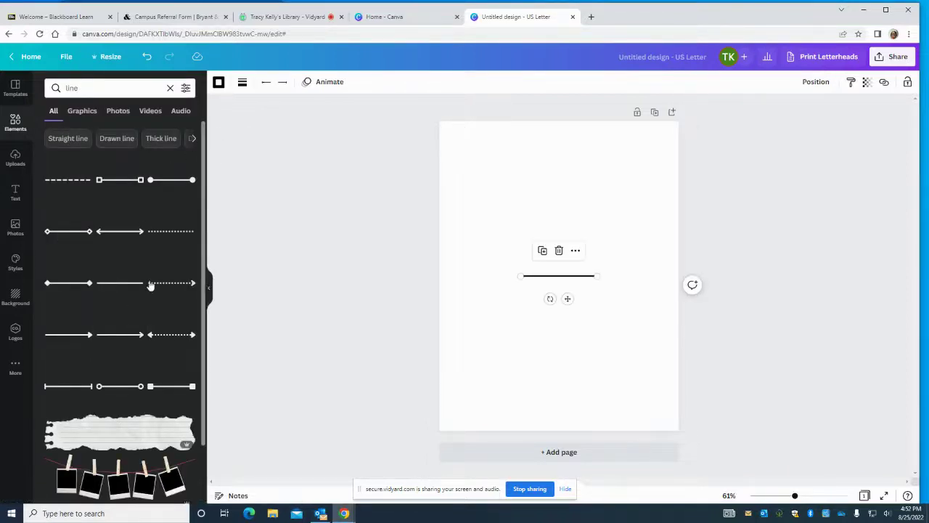
{"action": "left_click_drag", "start_coordinate": [567, 298], "coordinate": [589, 194]}
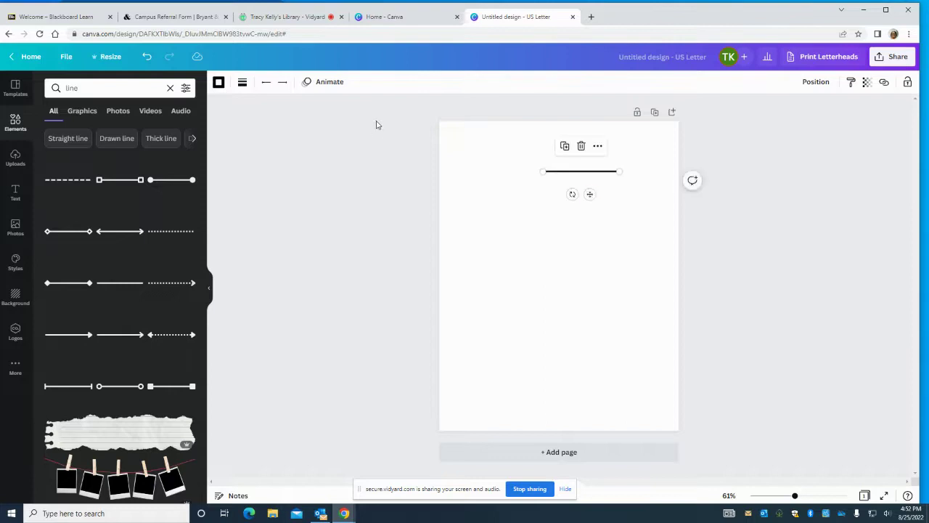
Recolor the small outlined square in the page corner to black
{"action": "left_click", "coordinate": [456, 138]}
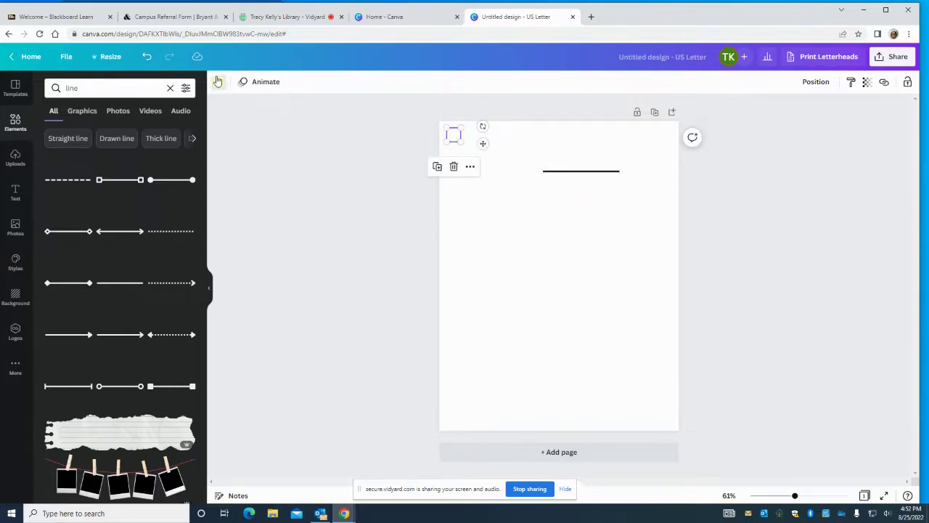
{"action": "left_click", "coordinate": [218, 81]}
{"action": "left_click", "coordinate": [81, 132]}
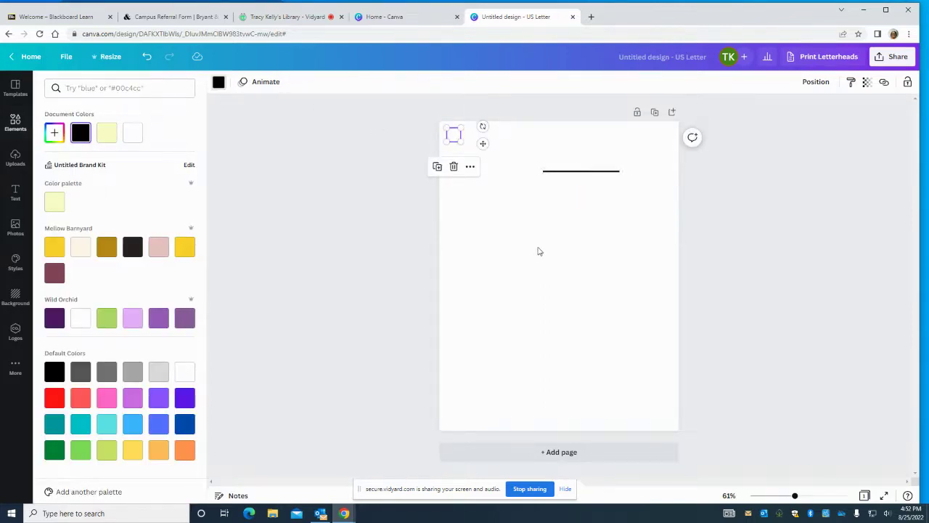
{"action": "left_click", "coordinate": [545, 140]}
Place the line just right of the small square, level with the square's lower edge
{"action": "left_click_drag", "start_coordinate": [573, 174], "coordinate": [500, 138]}
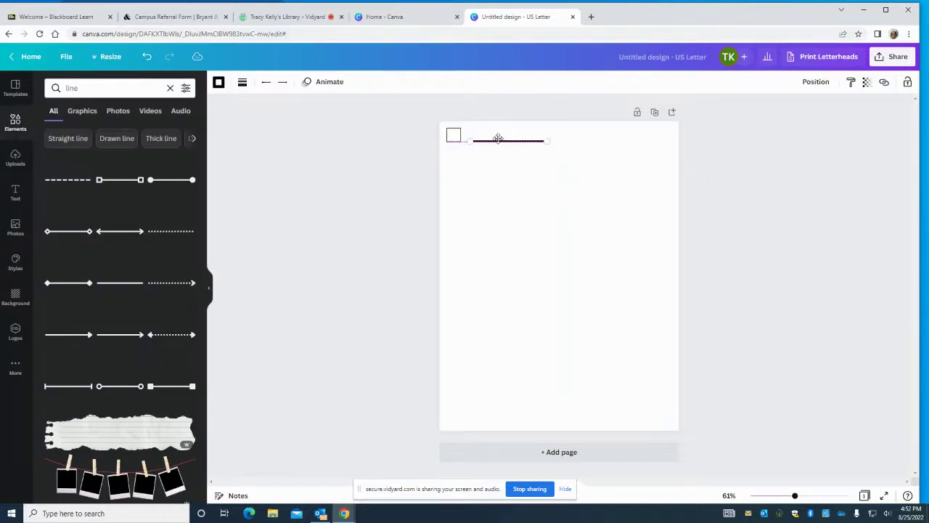
{"action": "left_click_drag", "start_coordinate": [497, 137], "coordinate": [510, 145]}
{"action": "left_click", "coordinate": [480, 239]}
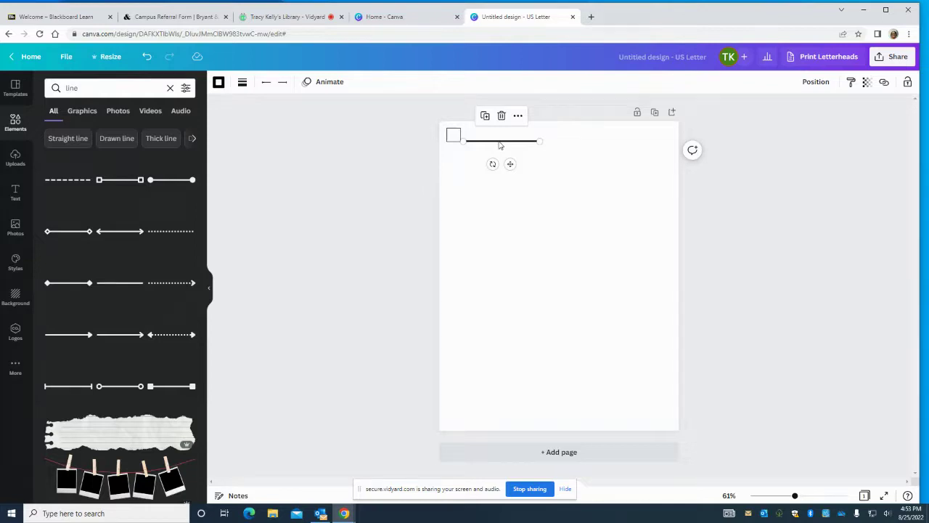
{"action": "left_click", "coordinate": [526, 231]}
Copy the square and line together and paste the pair onto the page
{"action": "left_click_drag", "start_coordinate": [444, 128], "coordinate": [545, 160]}
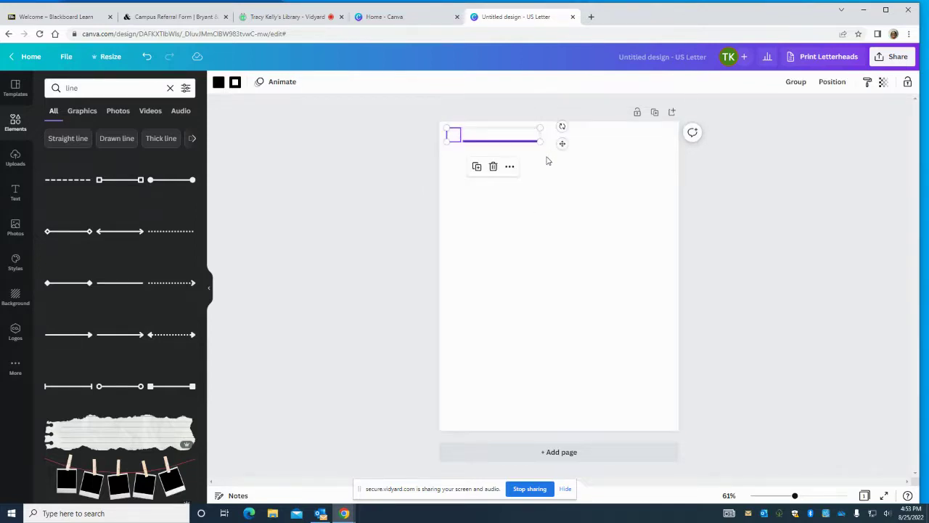
{"action": "right_click", "coordinate": [507, 146]}
{"action": "left_click", "coordinate": [519, 151]}
{"action": "right_click", "coordinate": [500, 247]}
{"action": "left_click", "coordinate": [535, 285]}
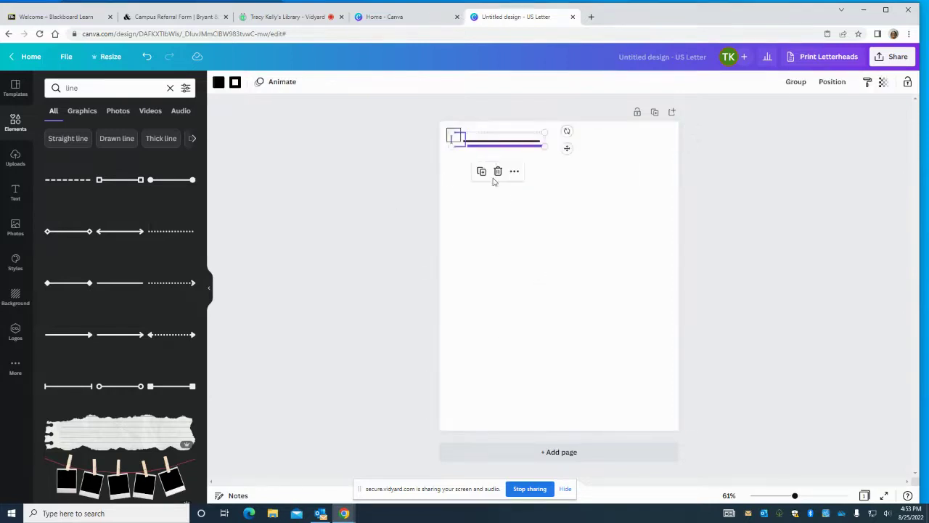
Arrange the pasted square and line as a second checklist row directly beneath the first
{"action": "left_click", "coordinate": [550, 217]}
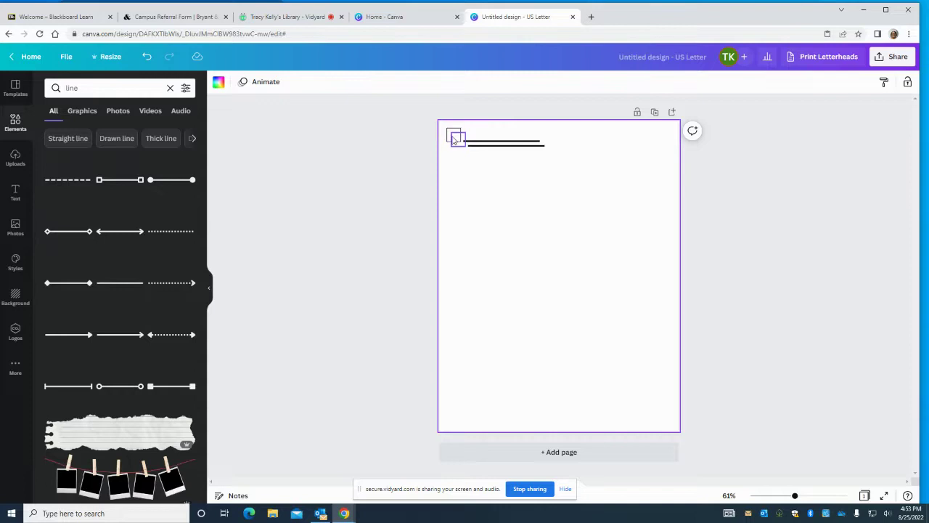
{"action": "left_click_drag", "start_coordinate": [456, 143], "coordinate": [452, 154]}
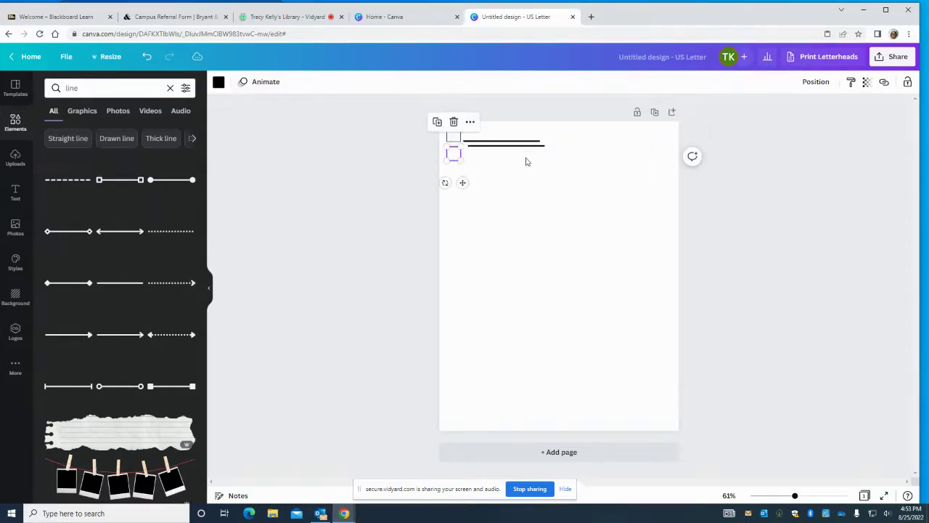
{"action": "left_click_drag", "start_coordinate": [514, 150], "coordinate": [510, 163]}
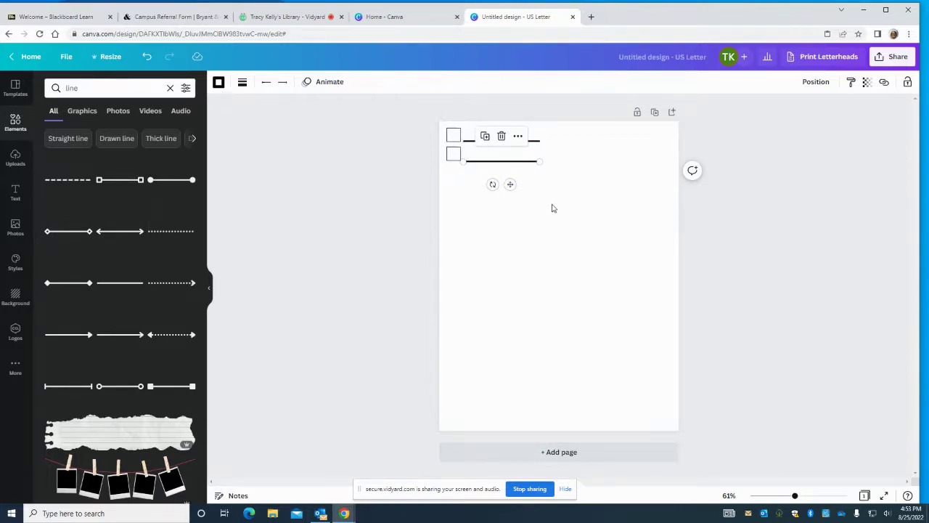
Delete both rows of squares and lines from the page
{"action": "left_click", "coordinate": [487, 225]}
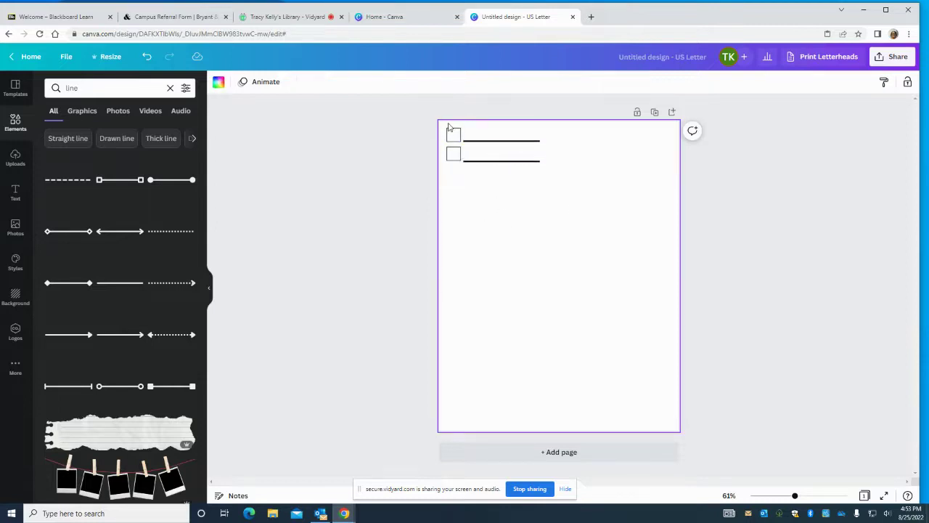
{"action": "left_click_drag", "start_coordinate": [455, 125], "coordinate": [545, 185]}
{"action": "key", "text": "Delete"}
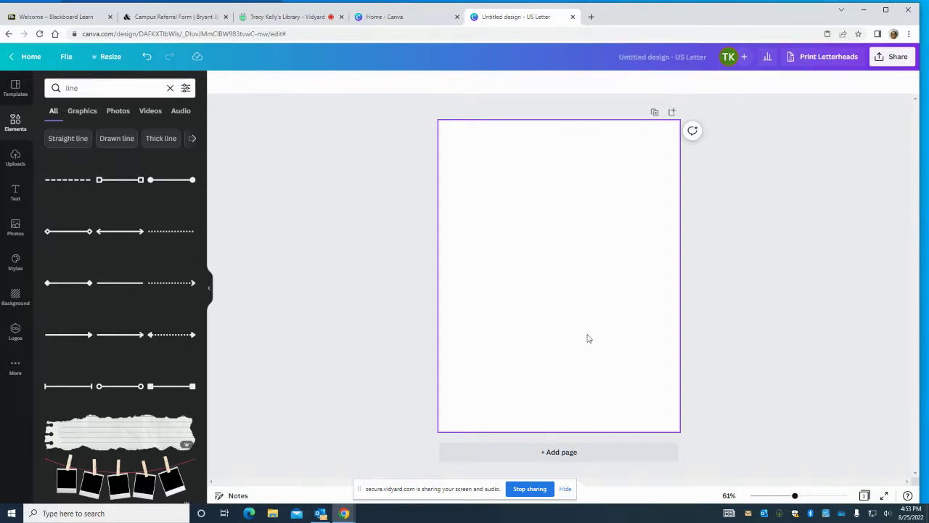
Search the elements for "table" and add the gray three-column table with filled cells to the page
{"action": "left_click", "coordinate": [13, 125]}
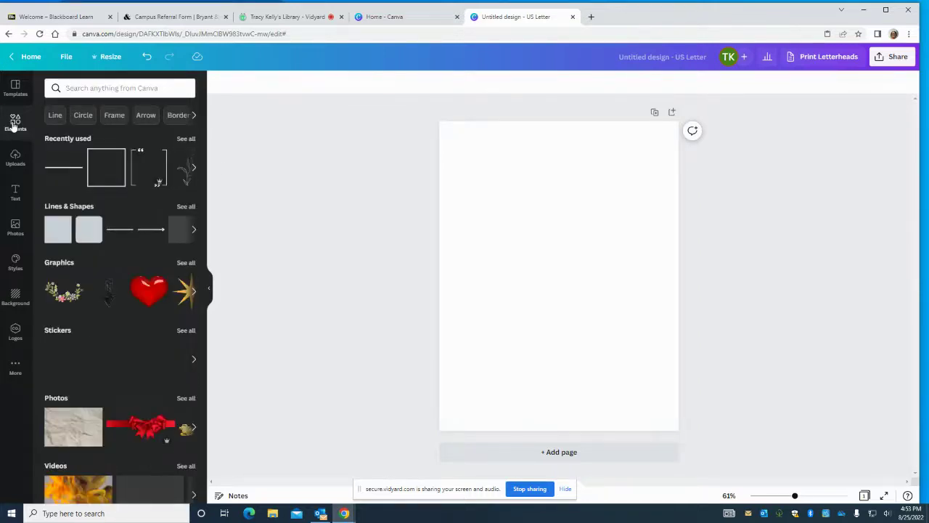
{"action": "left_click", "coordinate": [103, 90]}
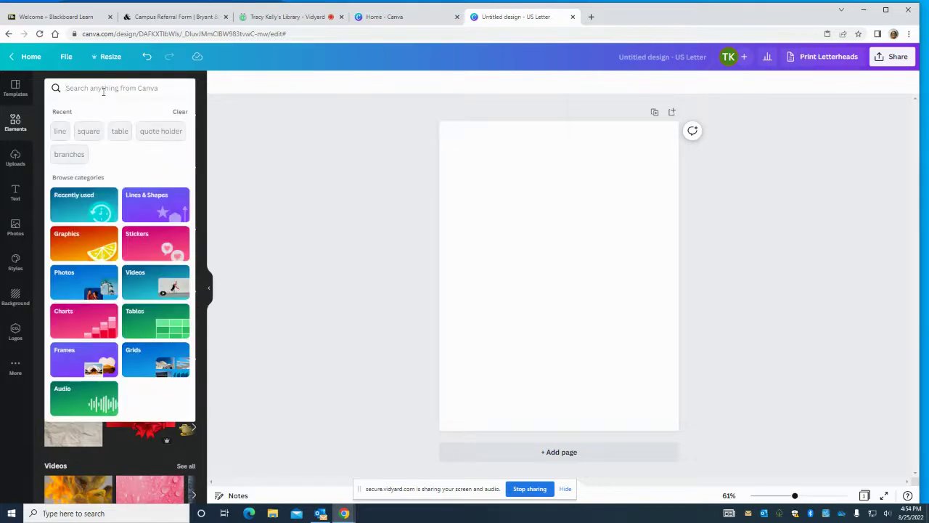
{"action": "type", "text": "table"}
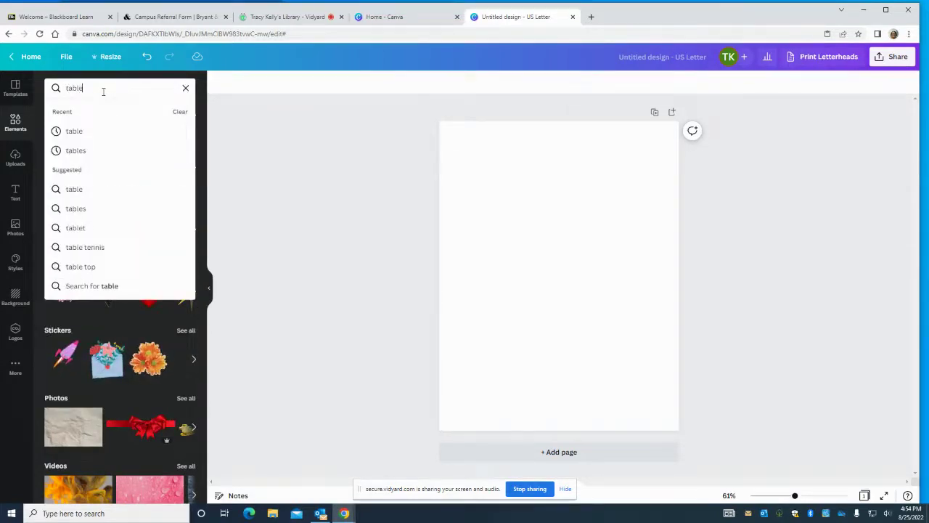
{"action": "key", "text": "Return"}
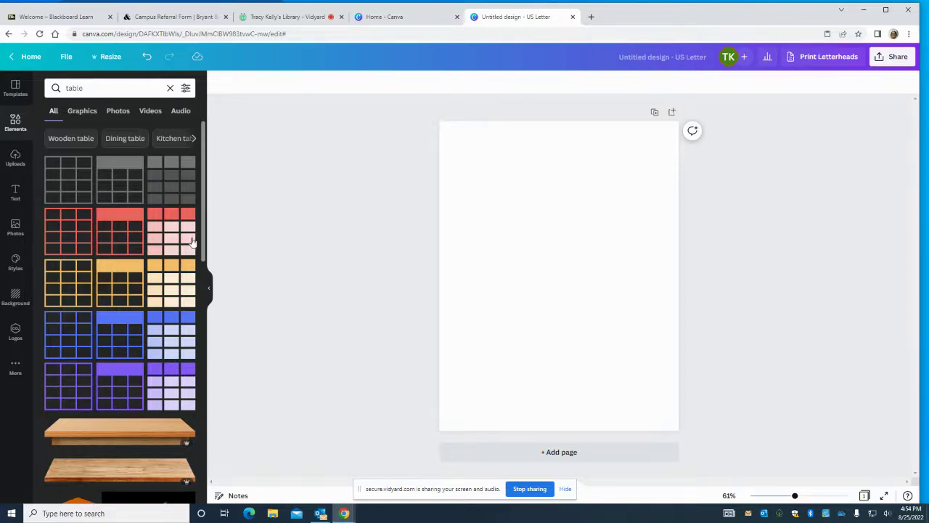
{"action": "left_click", "coordinate": [167, 177]}
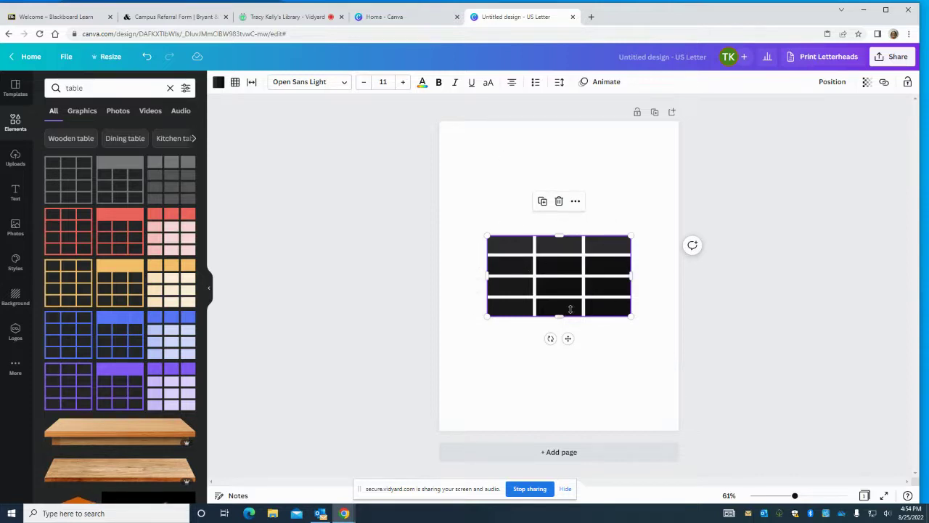
Try orange as the page background color, then set it to the default light green
{"action": "left_click", "coordinate": [490, 167]}
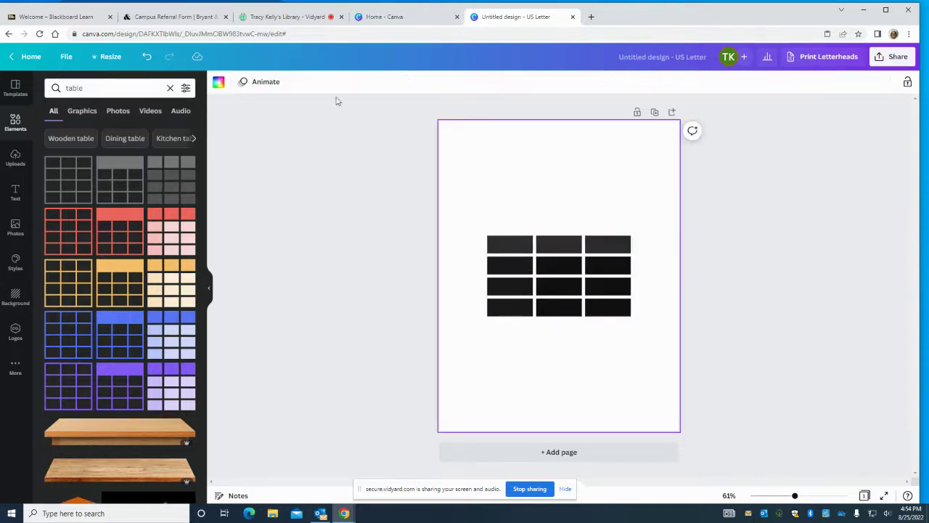
{"action": "left_click", "coordinate": [217, 81]}
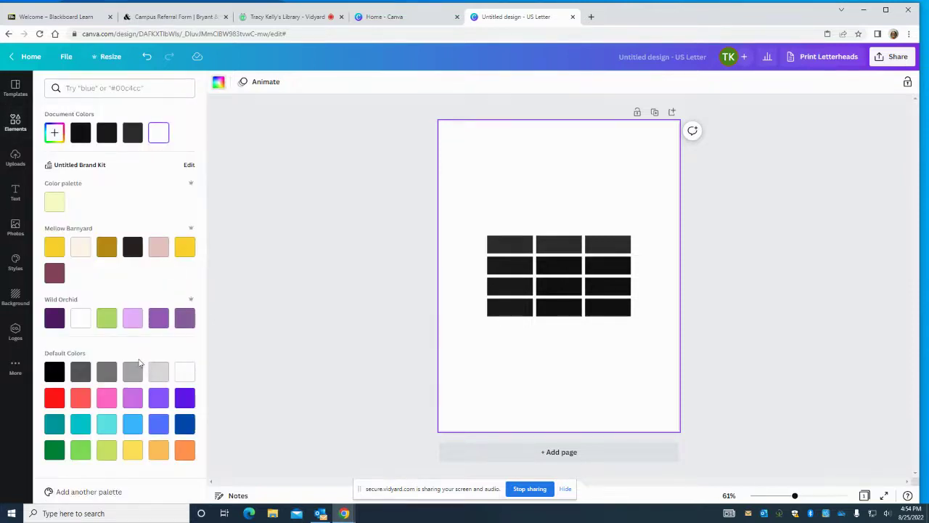
{"action": "left_click", "coordinate": [154, 454]}
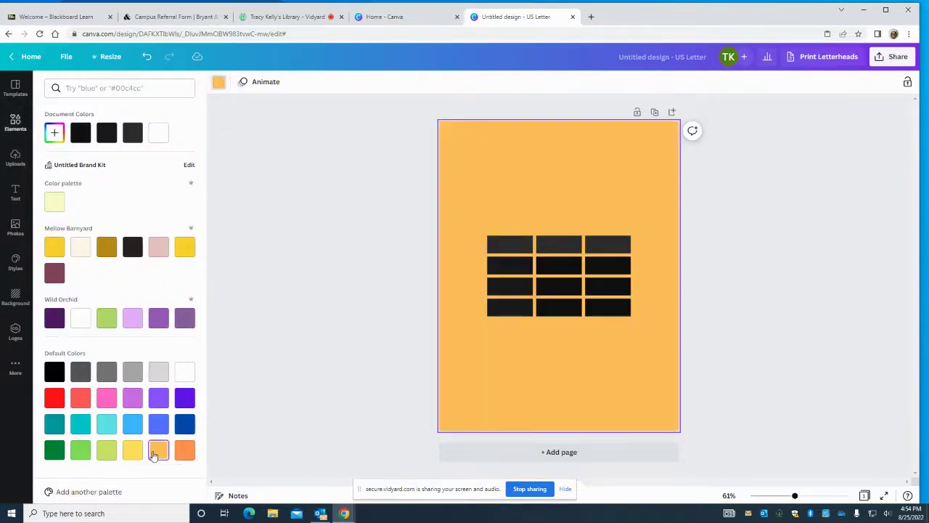
{"action": "left_click", "coordinate": [112, 451]}
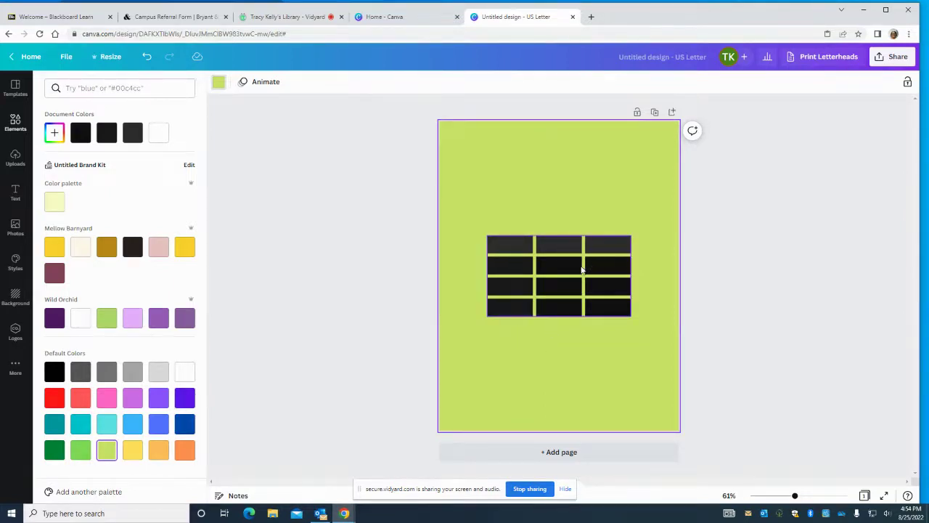
Select the whole table and set the fill color of all its cells to white
{"action": "left_click_drag", "start_coordinate": [468, 228], "coordinate": [655, 345]}
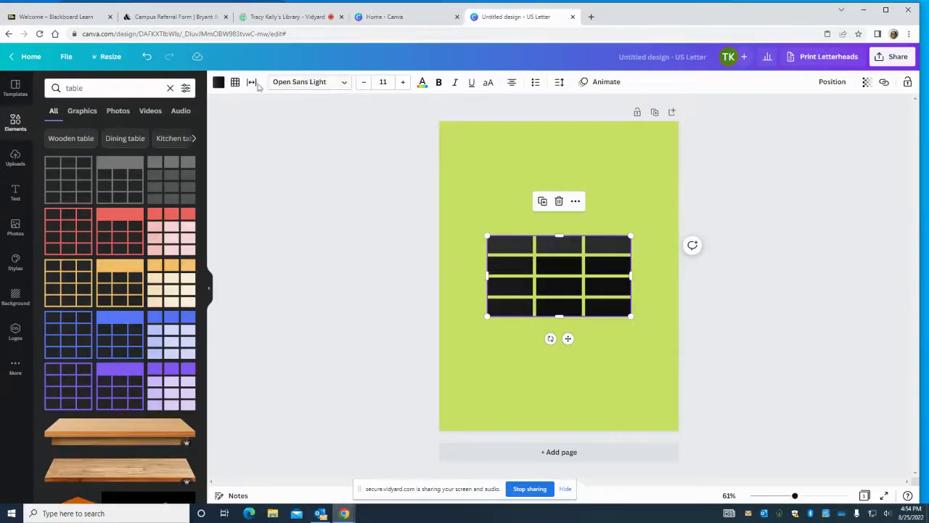
{"action": "left_click", "coordinate": [219, 82]}
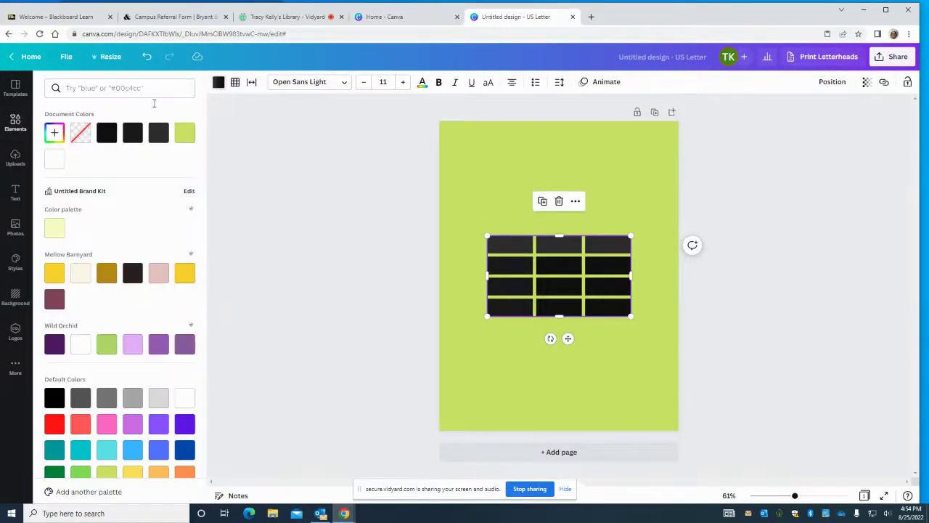
{"action": "left_click", "coordinate": [56, 159]}
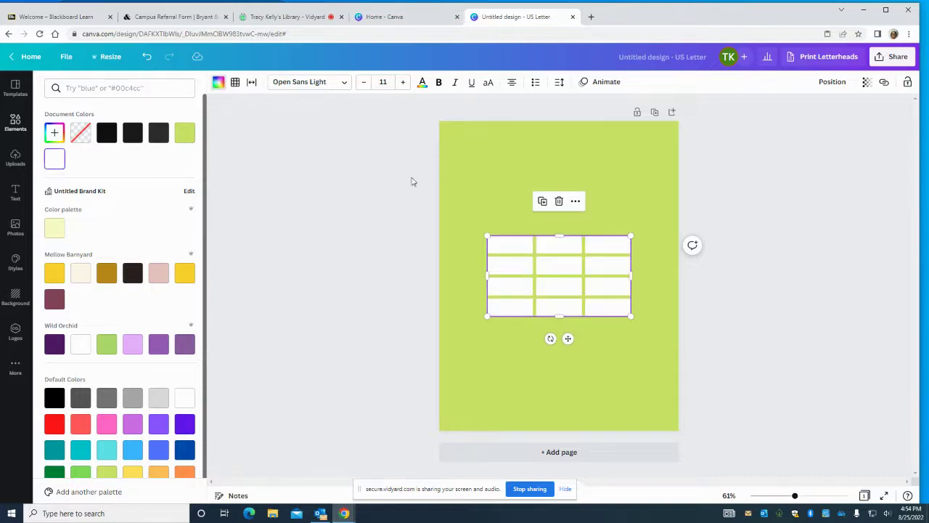
Delete the table's first column so that two columns remain
{"action": "left_click", "coordinate": [520, 250]}
{"action": "right_click", "coordinate": [520, 250]}
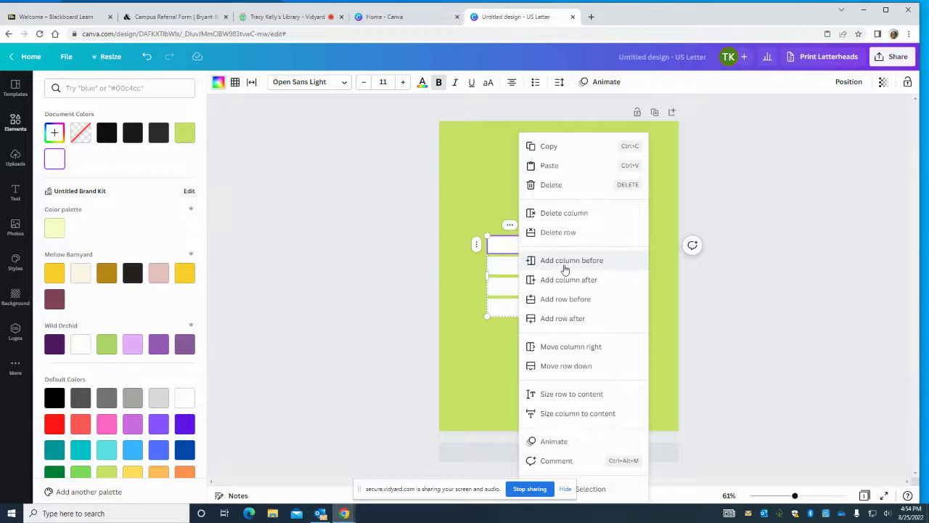
{"action": "left_click", "coordinate": [564, 213]}
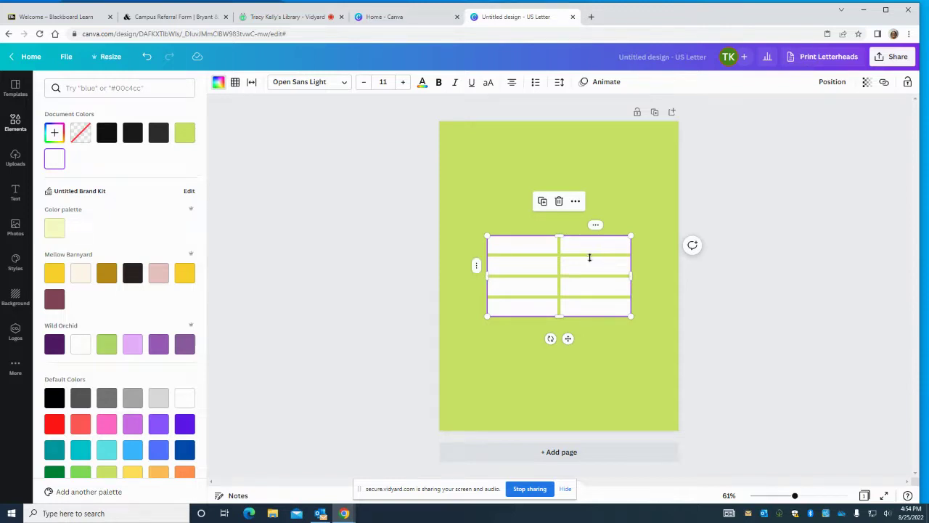
Narrow the table's first column to checkbox width and move the table to the page's upper-left area
{"action": "left_click", "coordinate": [554, 278]}
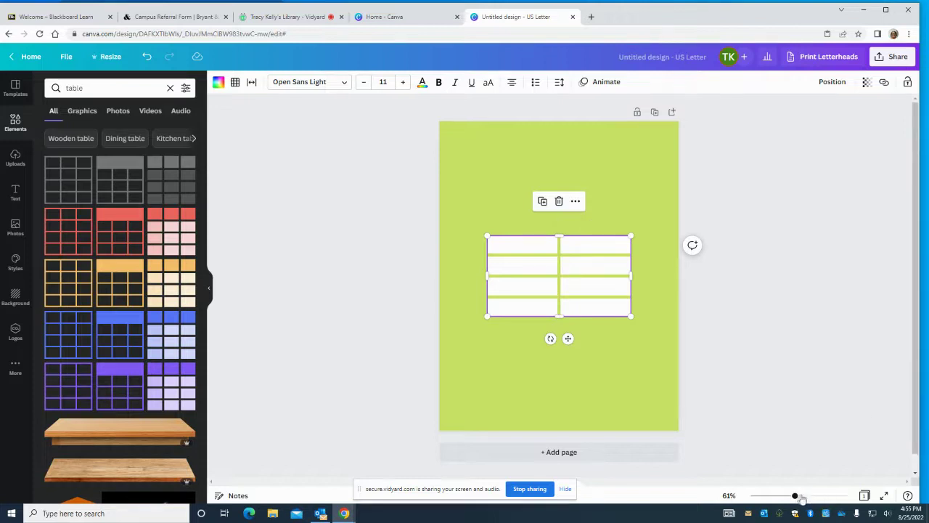
{"action": "left_click_drag", "start_coordinate": [795, 496], "coordinate": [799, 496]}
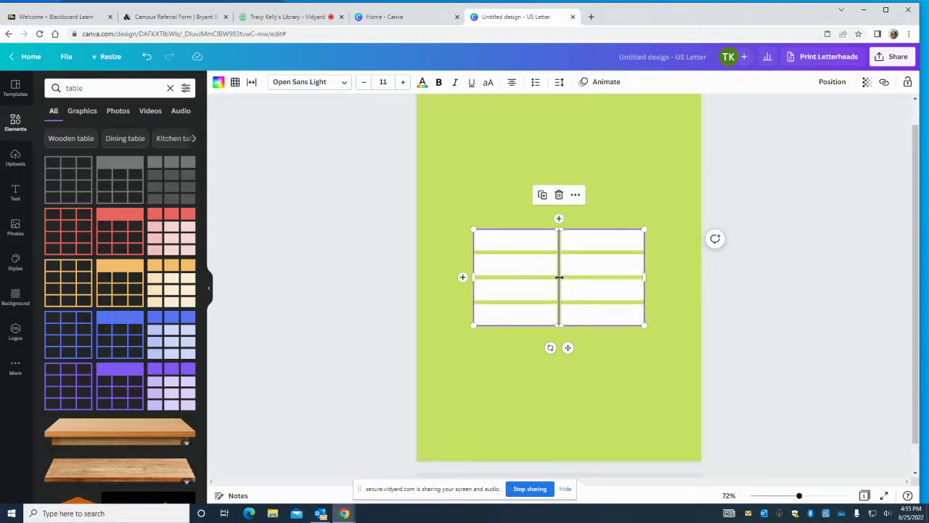
{"action": "left_click_drag", "start_coordinate": [559, 276], "coordinate": [547, 282]}
{"action": "left_click_drag", "start_coordinate": [540, 285], "coordinate": [504, 287]}
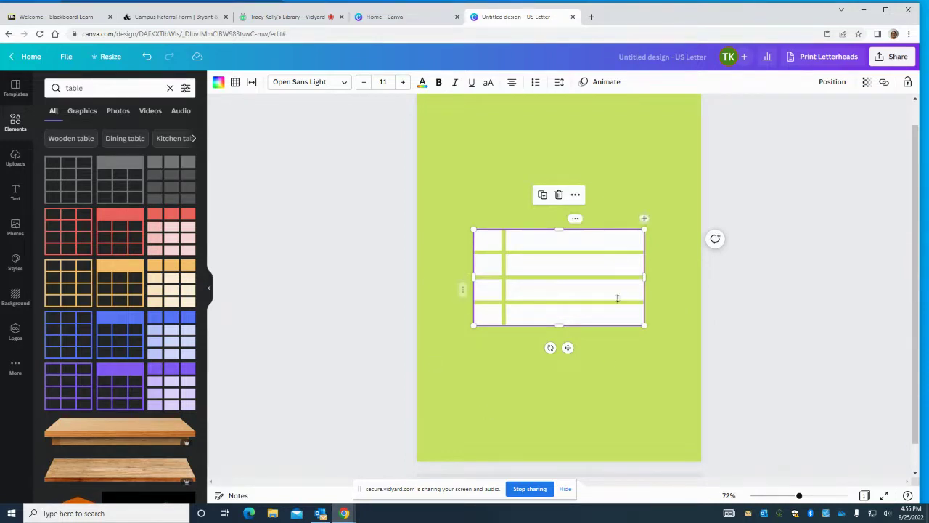
{"action": "left_click_drag", "start_coordinate": [568, 347], "coordinate": [528, 223]}
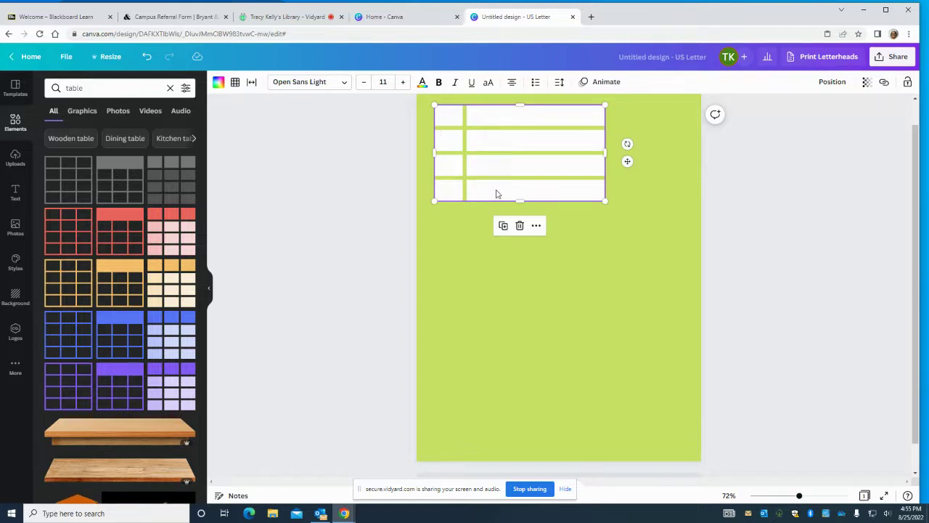
Add two rows below the table's first row
{"action": "left_click", "coordinate": [494, 119]}
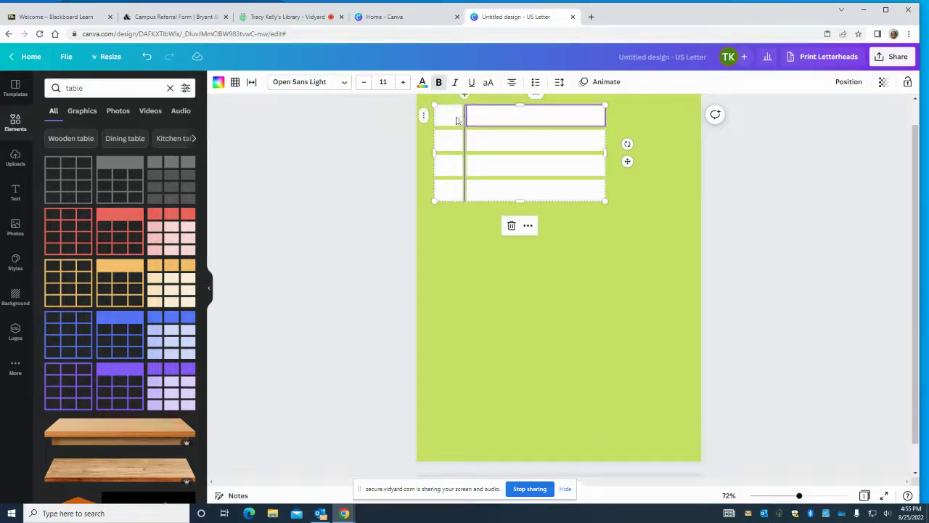
{"action": "left_click", "coordinate": [447, 117]}
{"action": "left_click", "coordinate": [500, 120]}
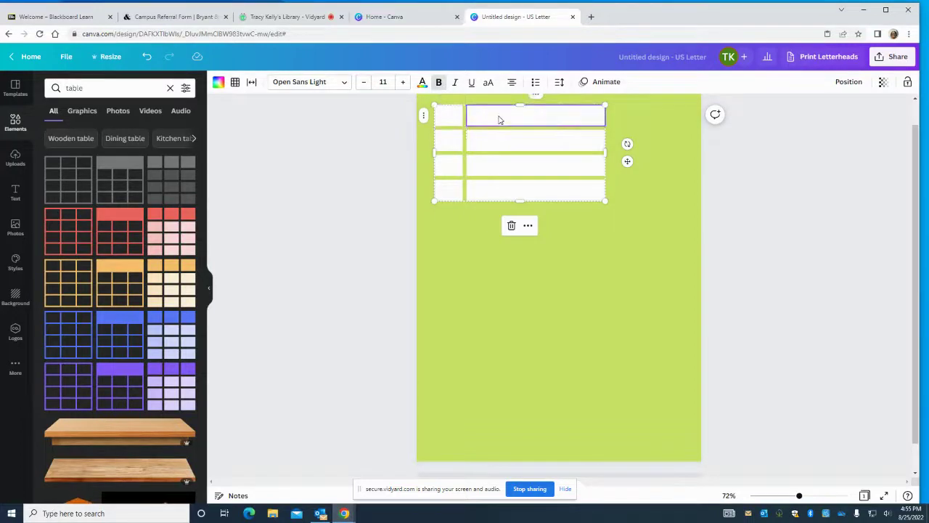
{"action": "right_click", "coordinate": [494, 118]}
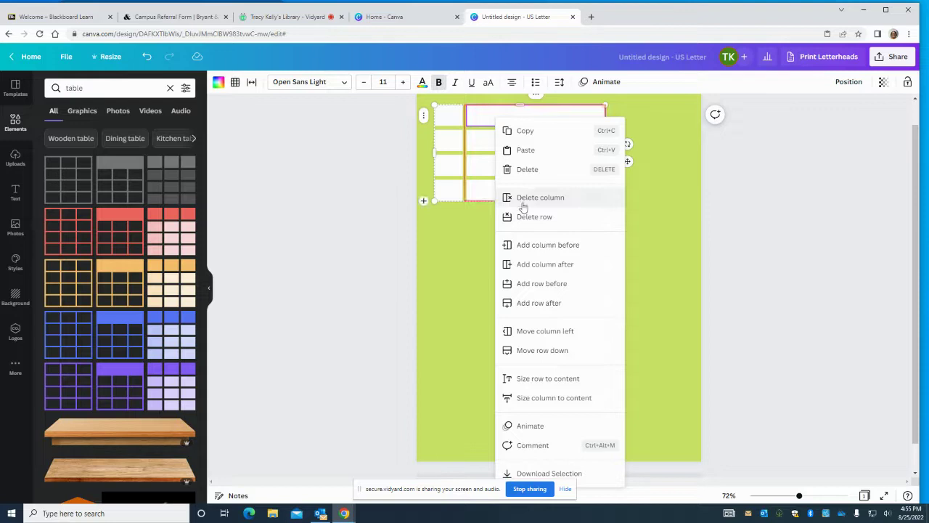
{"action": "left_click", "coordinate": [551, 308]}
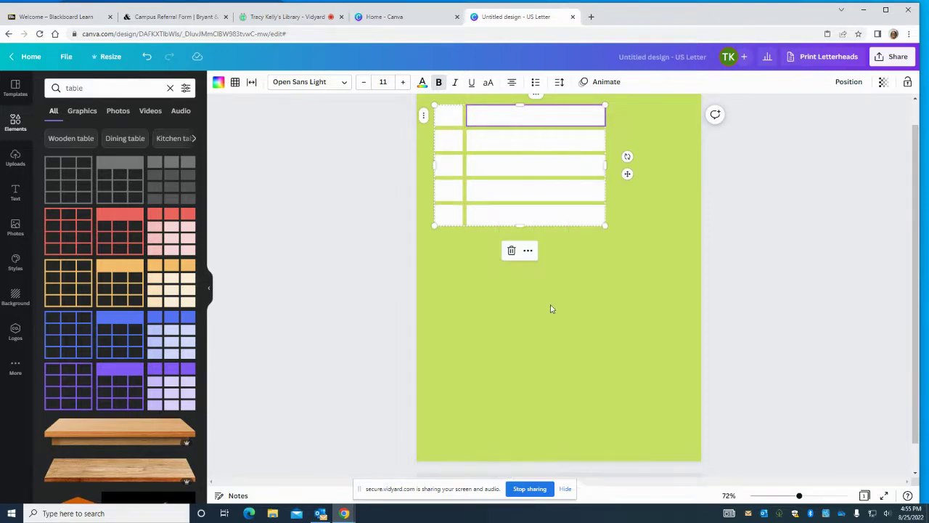
{"action": "right_click", "coordinate": [514, 118]}
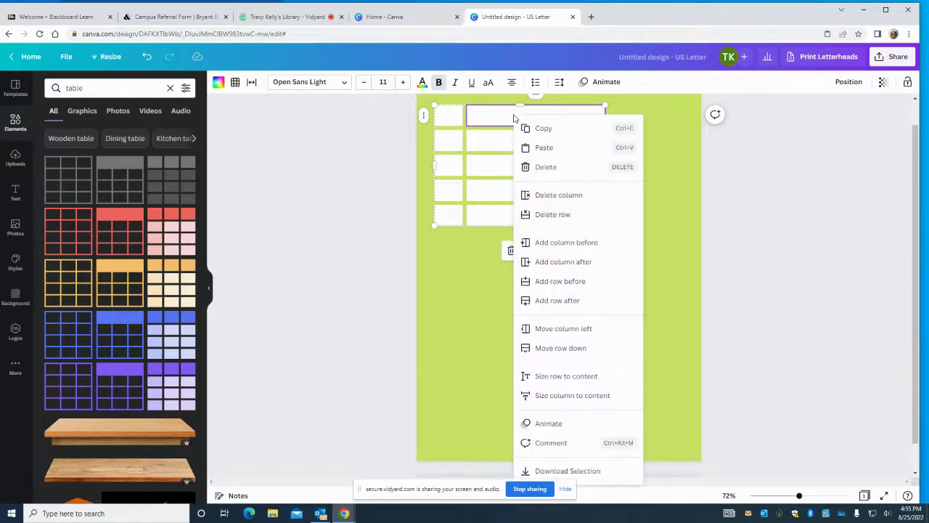
{"action": "left_click", "coordinate": [560, 308]}
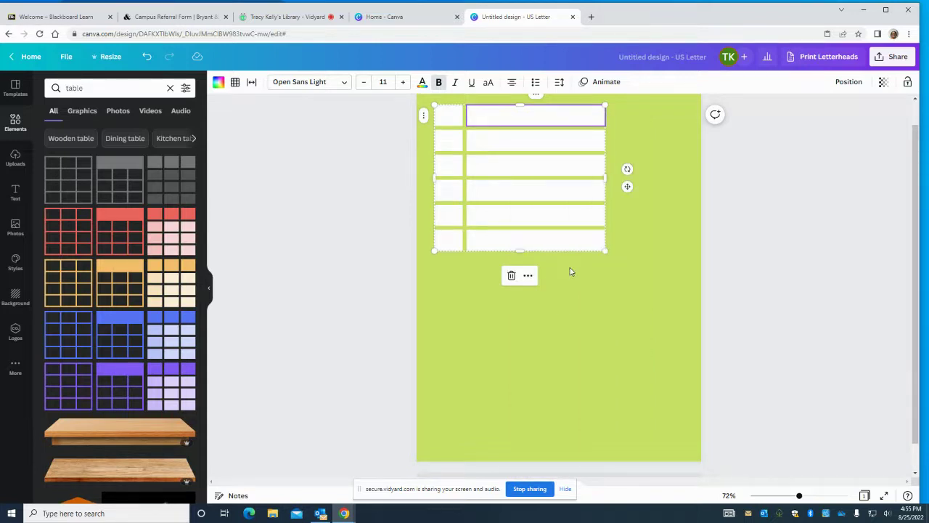
Extend the table to 13 rows by adding seven more rows at its lower end
{"action": "right_click", "coordinate": [510, 243]}
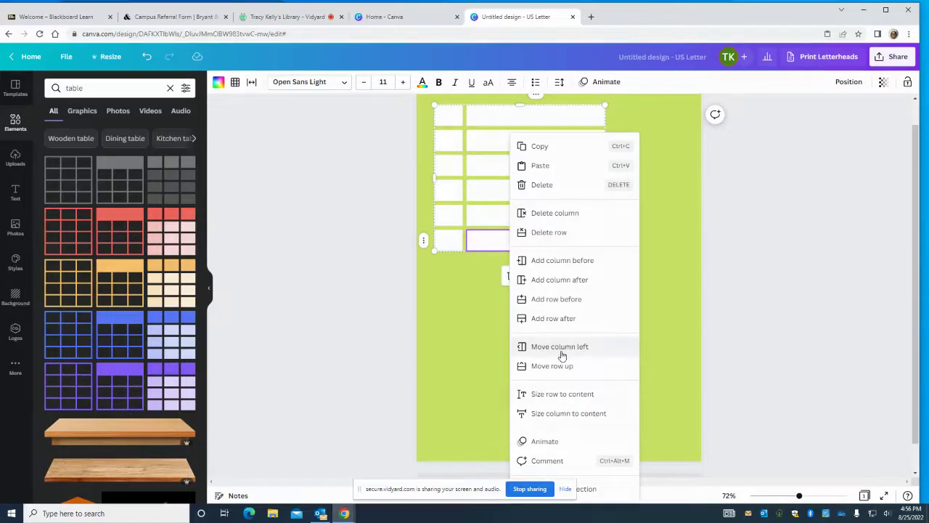
{"action": "left_click", "coordinate": [556, 300]}
{"action": "right_click", "coordinate": [523, 269]}
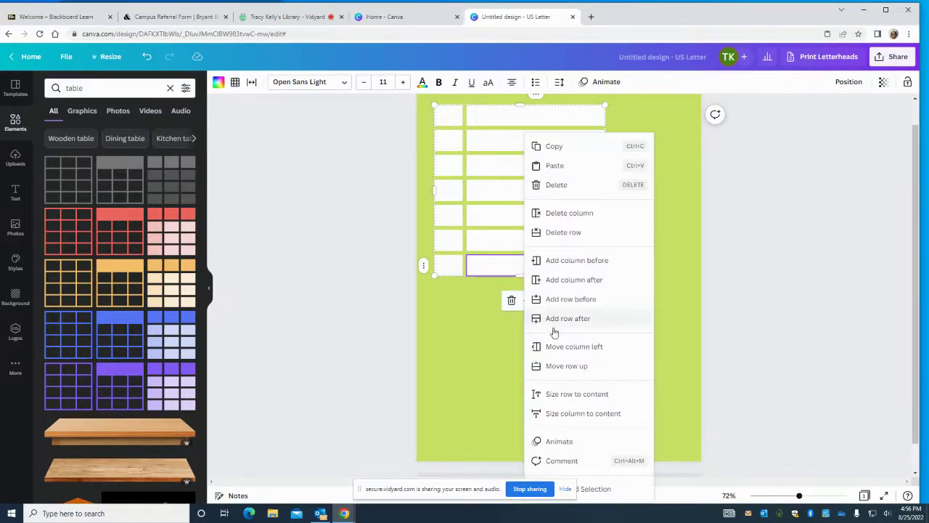
{"action": "left_click", "coordinate": [570, 300]}
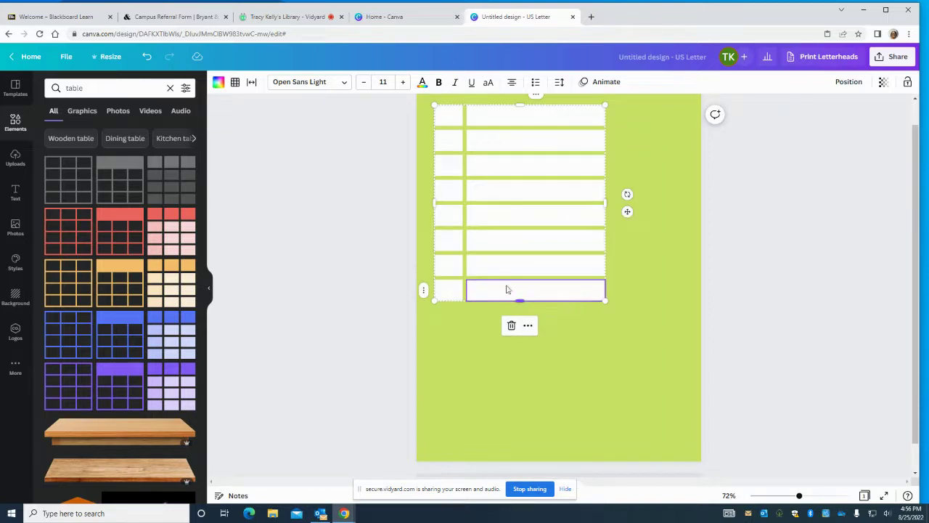
{"action": "right_click", "coordinate": [496, 294]}
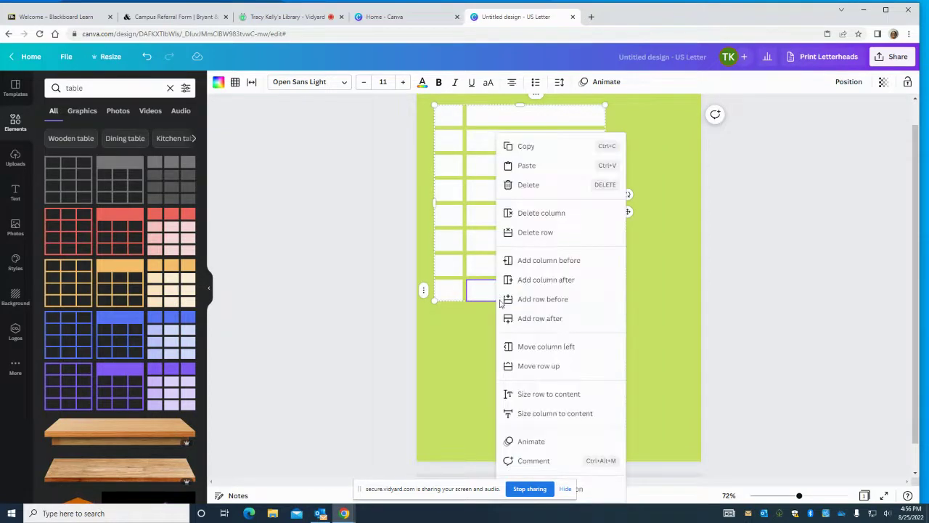
{"action": "left_click", "coordinate": [551, 320]}
{"action": "right_click", "coordinate": [509, 315]}
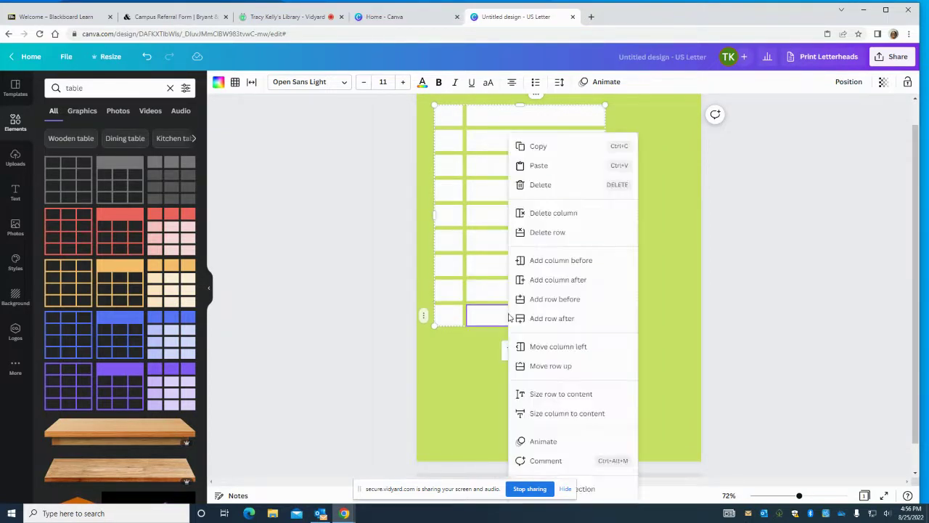
{"action": "left_click", "coordinate": [558, 320]}
{"action": "left_click", "coordinate": [507, 345]}
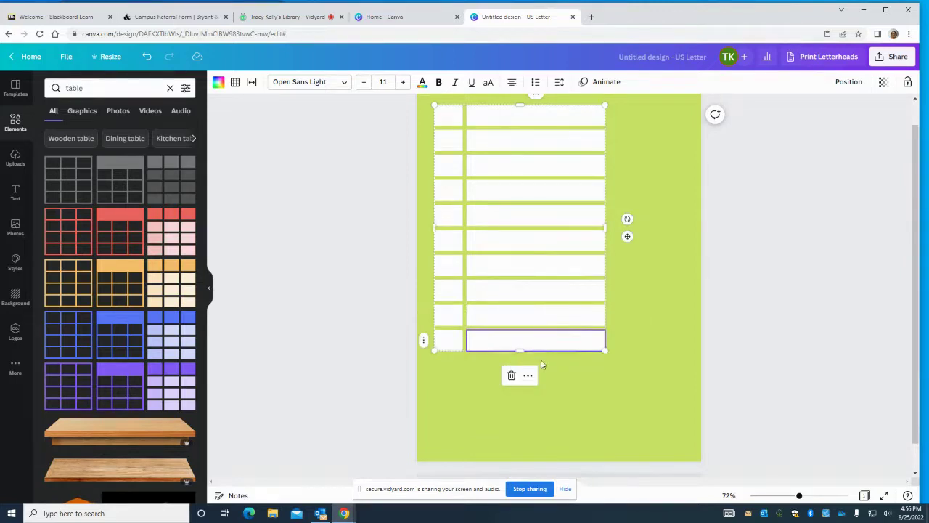
{"action": "right_click", "coordinate": [549, 348]}
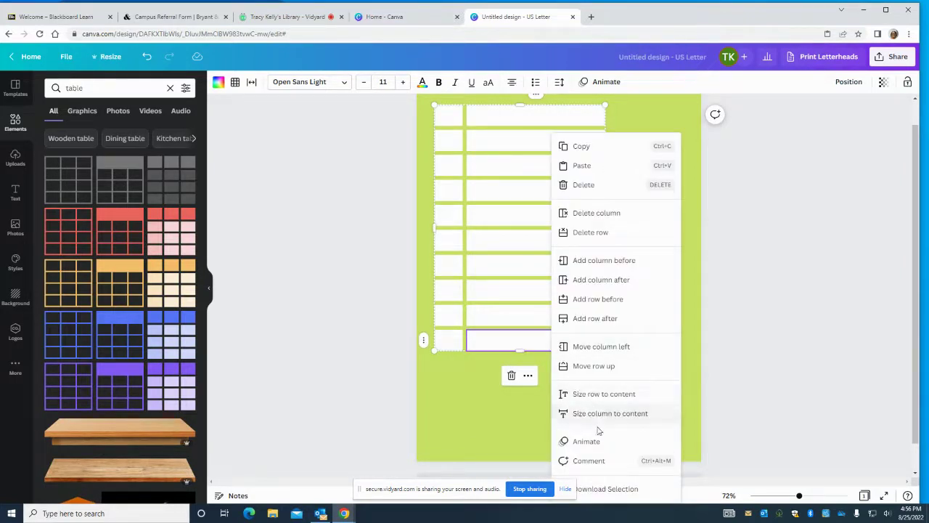
{"action": "left_click", "coordinate": [586, 320]}
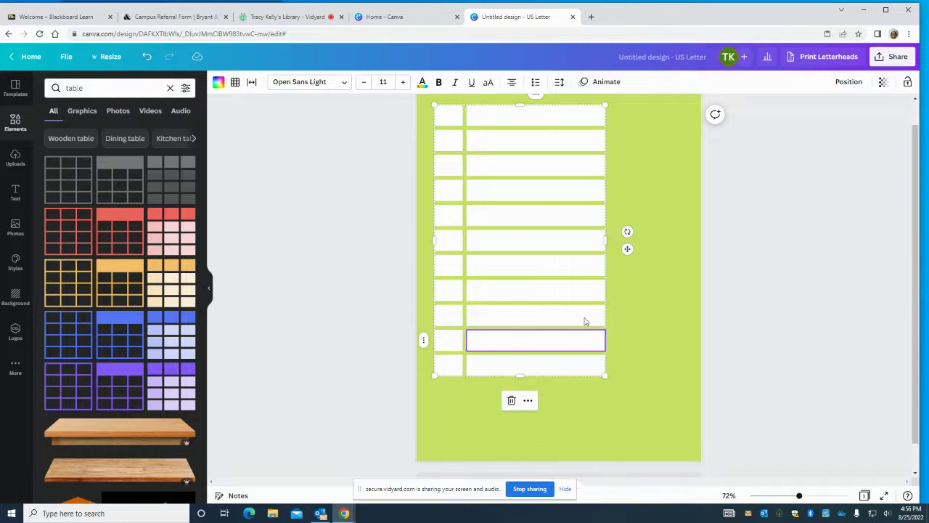
{"action": "right_click", "coordinate": [534, 384]}
{"action": "right_click", "coordinate": [544, 370]}
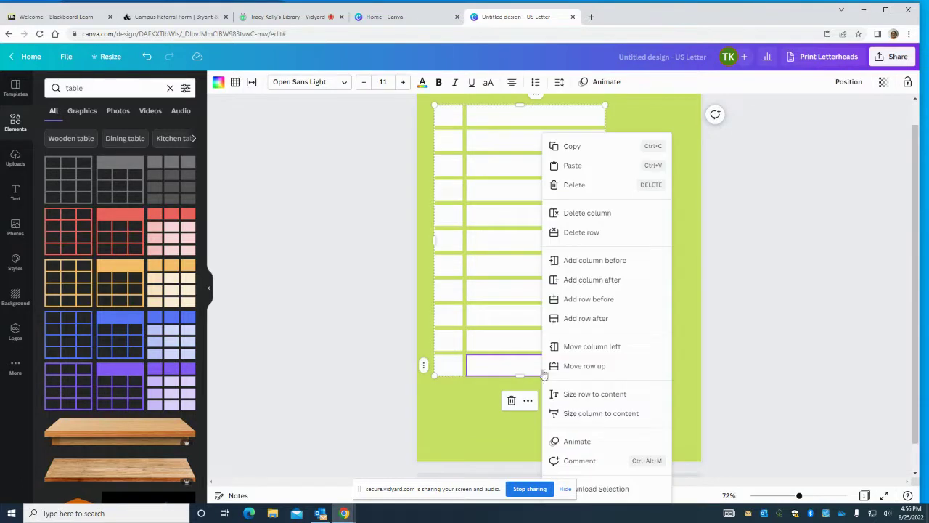
{"action": "left_click", "coordinate": [596, 324]}
{"action": "right_click", "coordinate": [565, 383]}
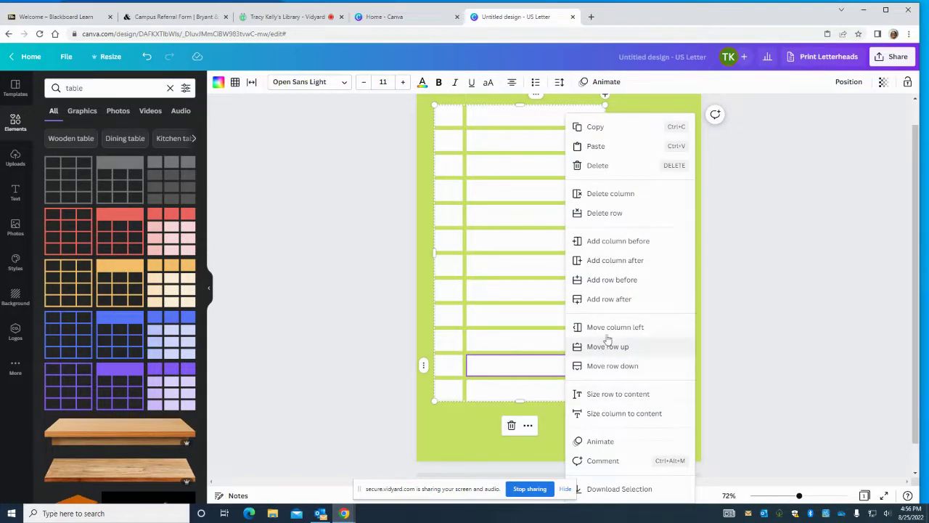
{"action": "left_click", "coordinate": [598, 298]}
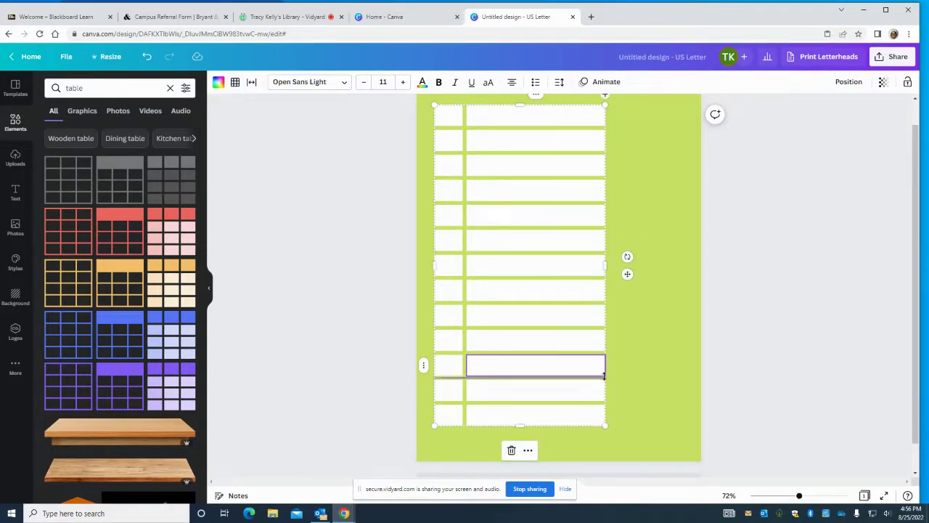
{"action": "left_click", "coordinate": [650, 184]}
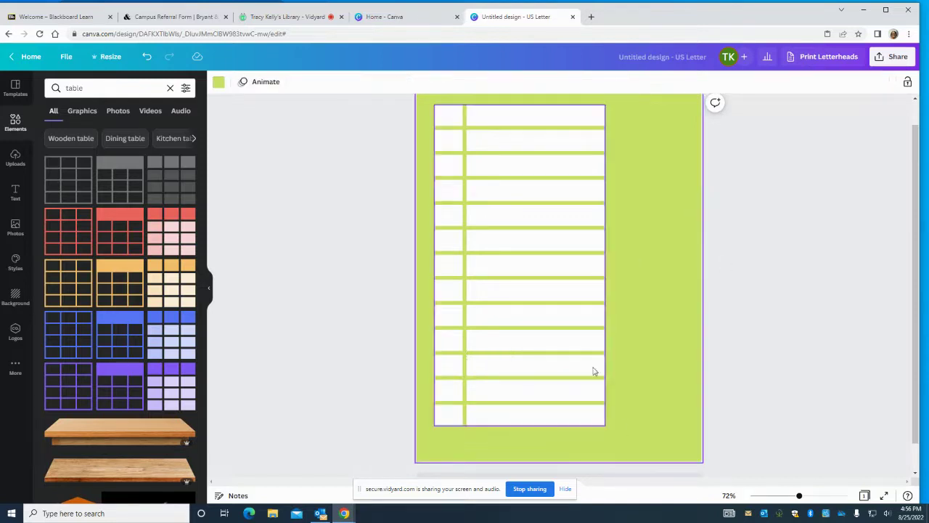
Scale the table down from its lower-right corner to about one third of the page width
{"action": "left_click", "coordinate": [602, 418]}
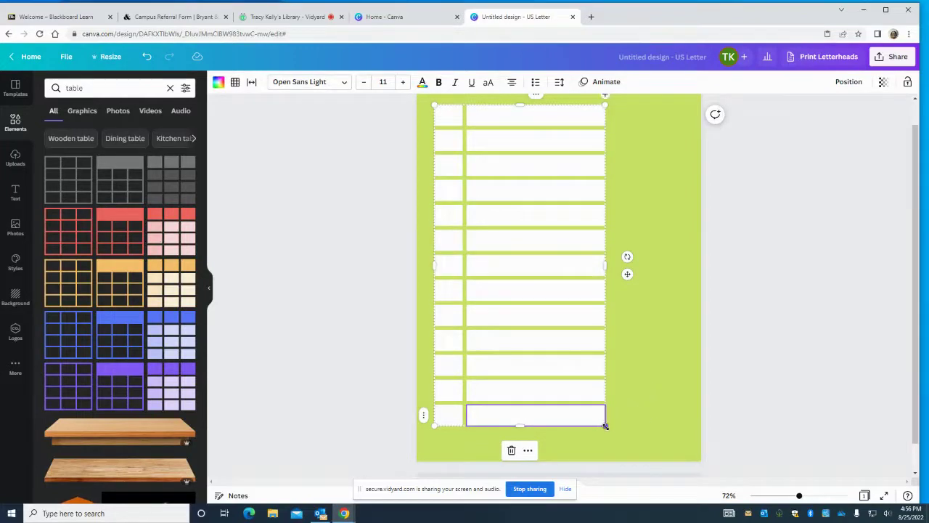
{"action": "left_click_drag", "start_coordinate": [605, 426], "coordinate": [534, 400]}
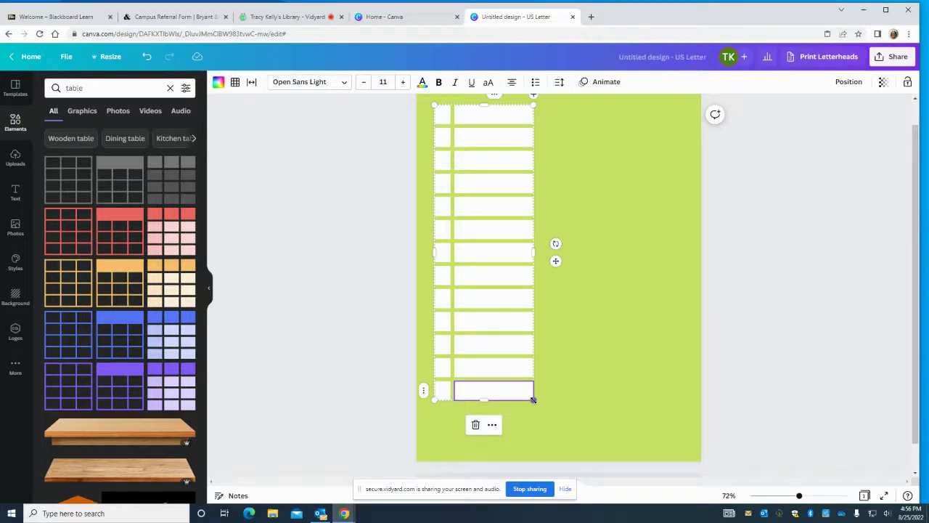
{"action": "left_click", "coordinate": [533, 399]}
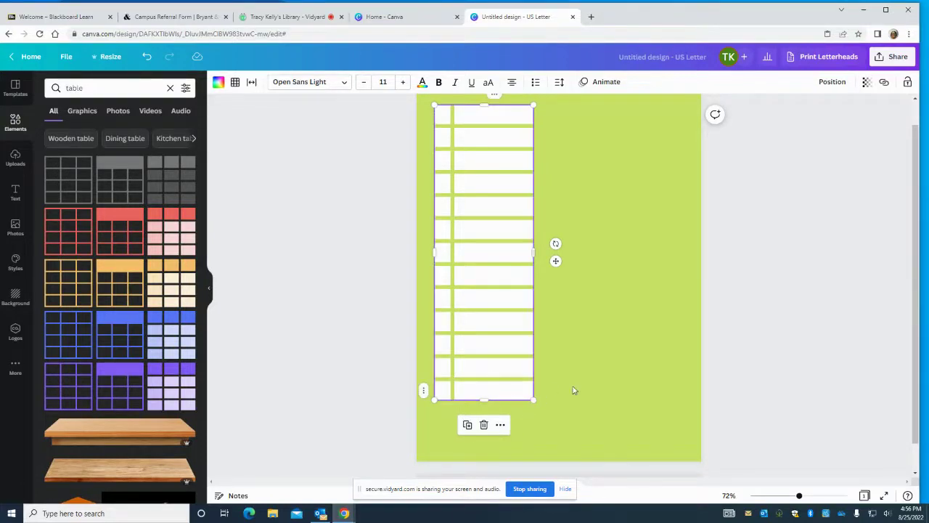
{"action": "left_click", "coordinate": [629, 379]}
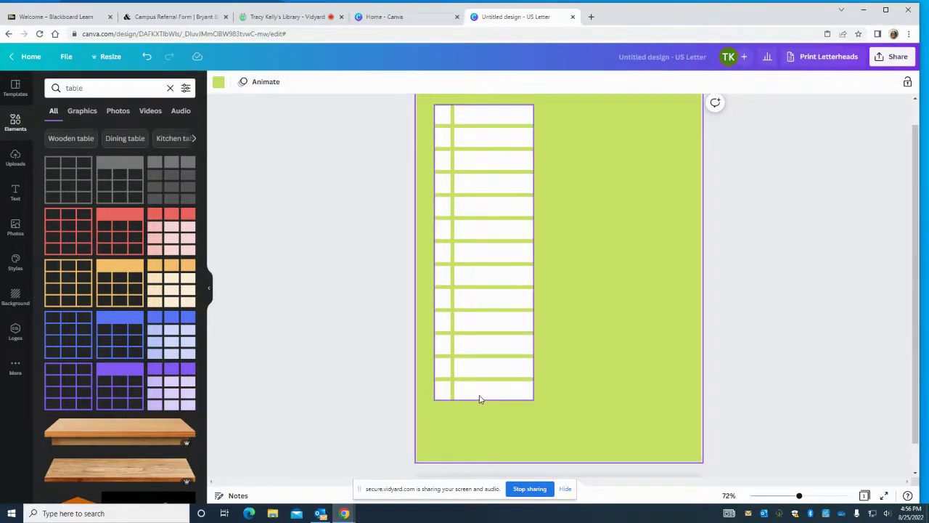
Add two more rows at the end of the table, for 15 rows in all
{"action": "right_click", "coordinate": [470, 398]}
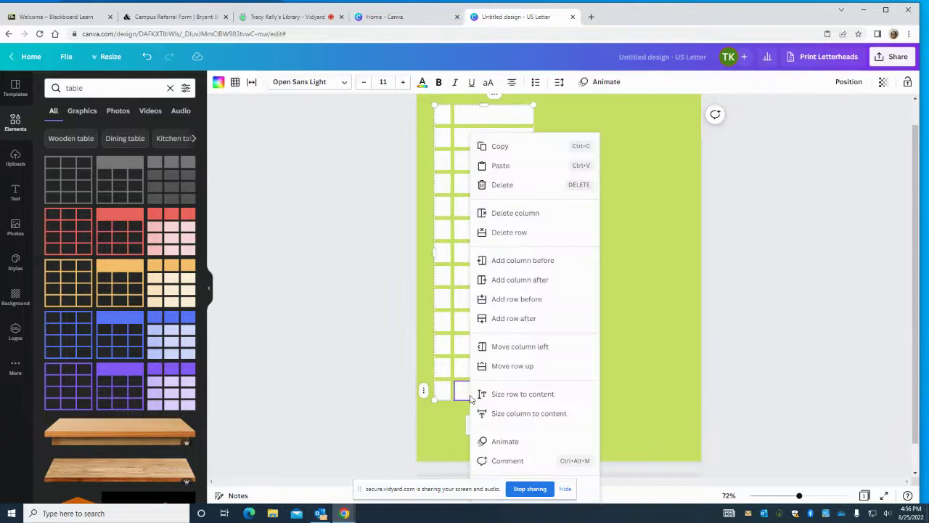
{"action": "left_click", "coordinate": [521, 320]}
{"action": "left_click", "coordinate": [498, 415]}
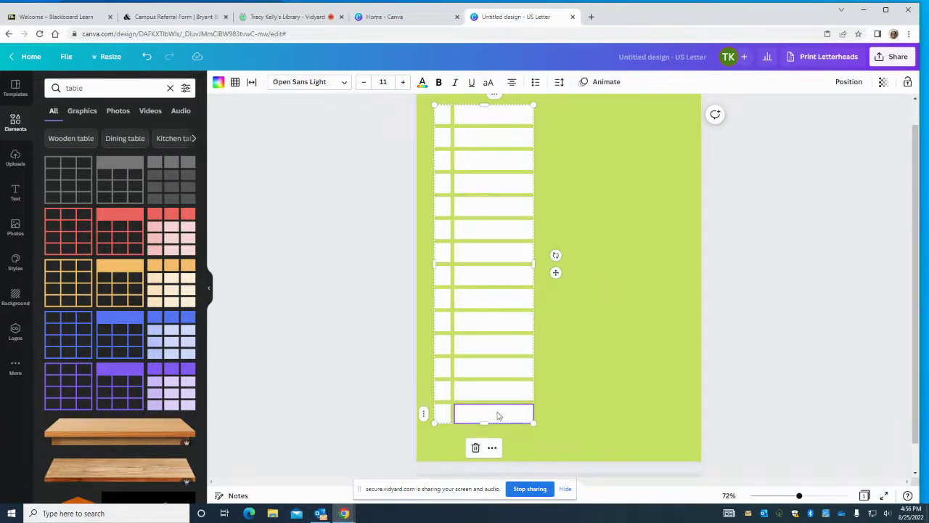
{"action": "right_click", "coordinate": [498, 416]}
{"action": "left_click", "coordinate": [549, 321]}
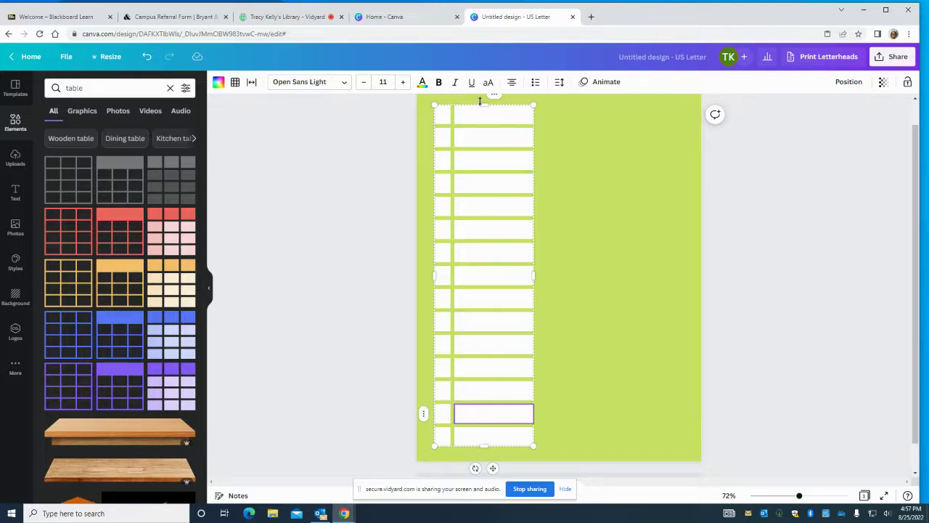
Shorten the table slightly at its upper and lower edges and delete two rows from its lower end
{"action": "left_click_drag", "start_coordinate": [483, 104], "coordinate": [480, 151]}
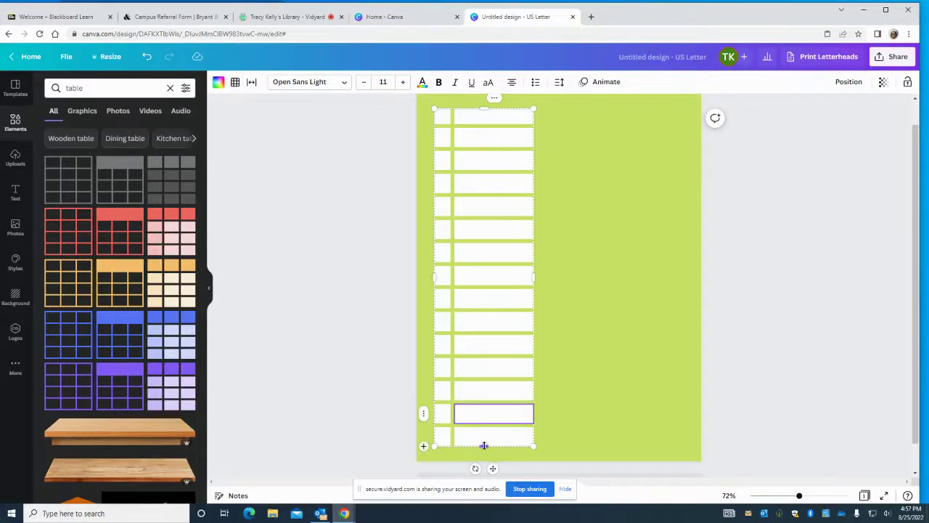
{"action": "left_click_drag", "start_coordinate": [487, 437], "coordinate": [470, 423]}
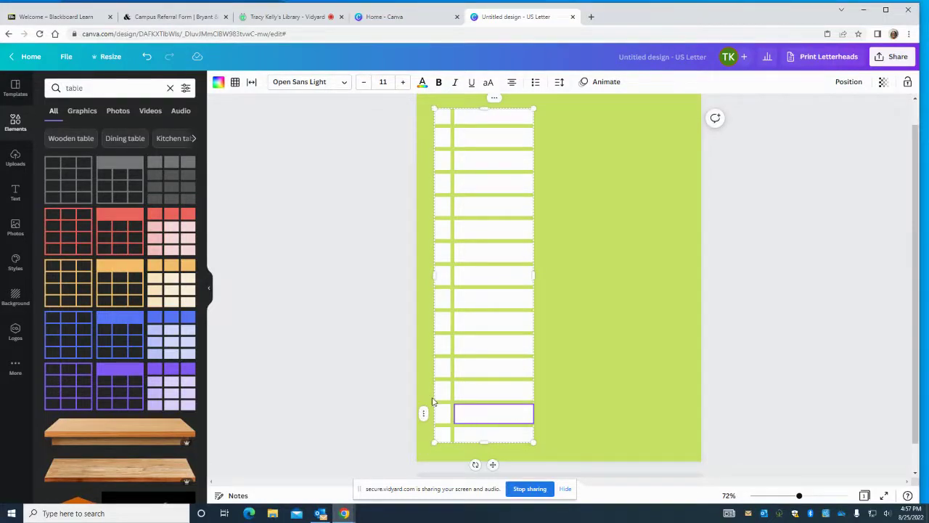
{"action": "right_click", "coordinate": [467, 414]}
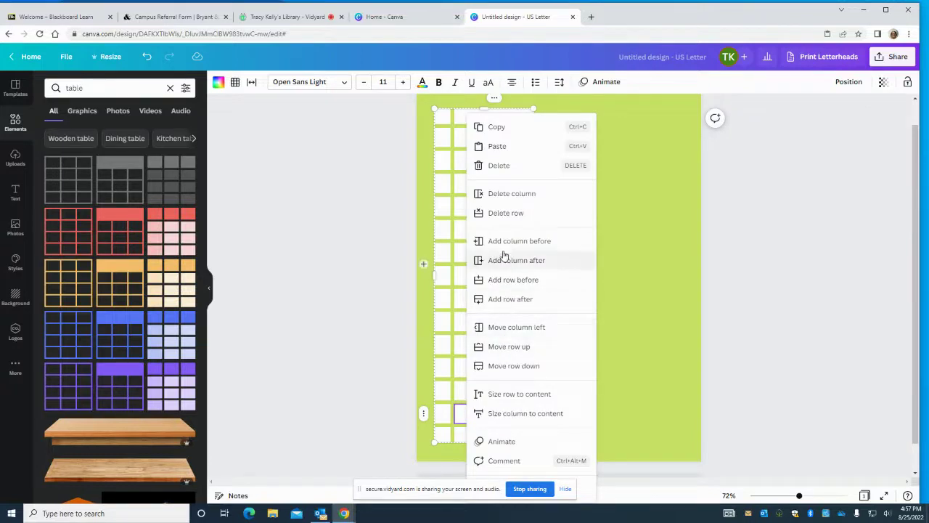
{"action": "left_click", "coordinate": [506, 213]}
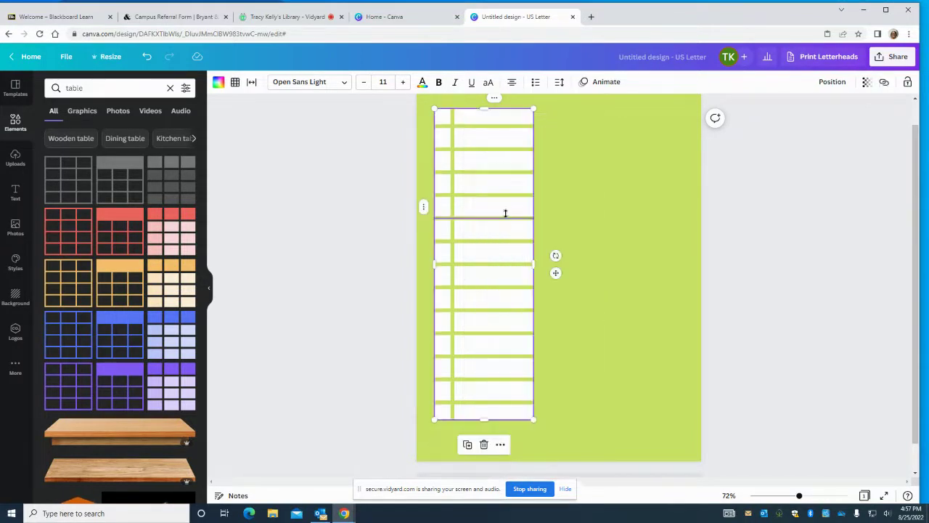
{"action": "right_click", "coordinate": [485, 415]}
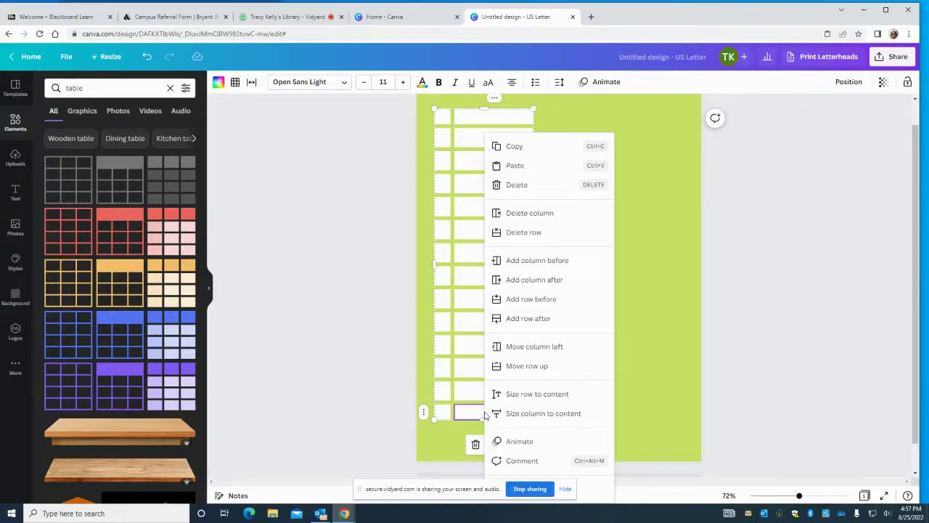
{"action": "left_click", "coordinate": [527, 233]}
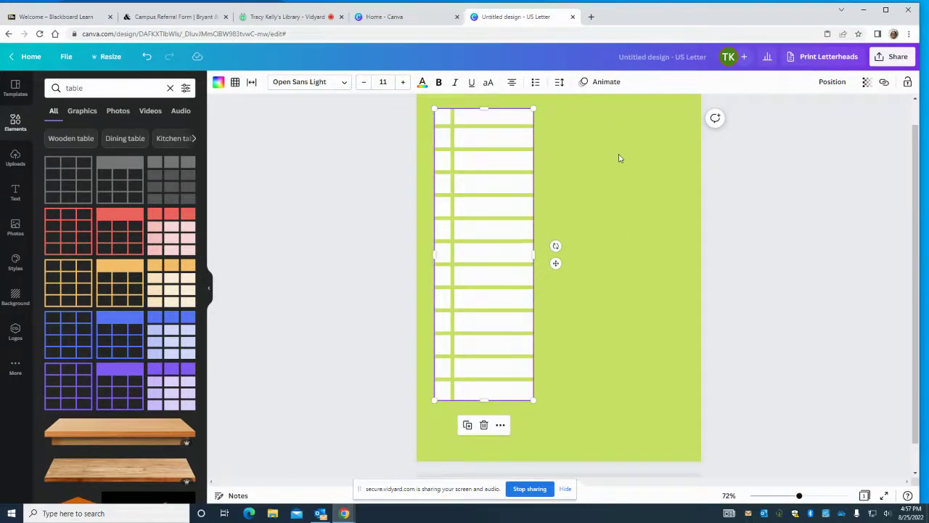
{"action": "scroll", "coordinate": [618, 156], "scroll_direction": "down", "scroll_amount": 1}
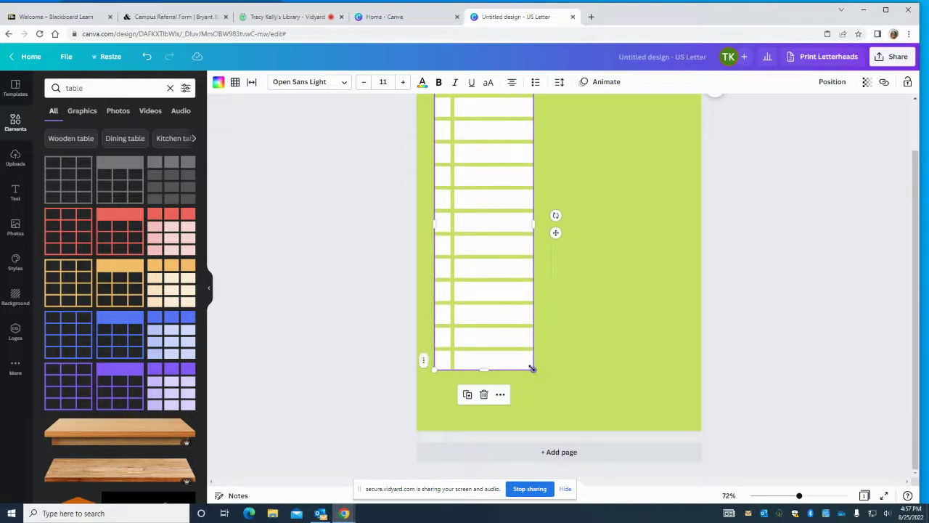
{"action": "left_click", "coordinate": [550, 350]}
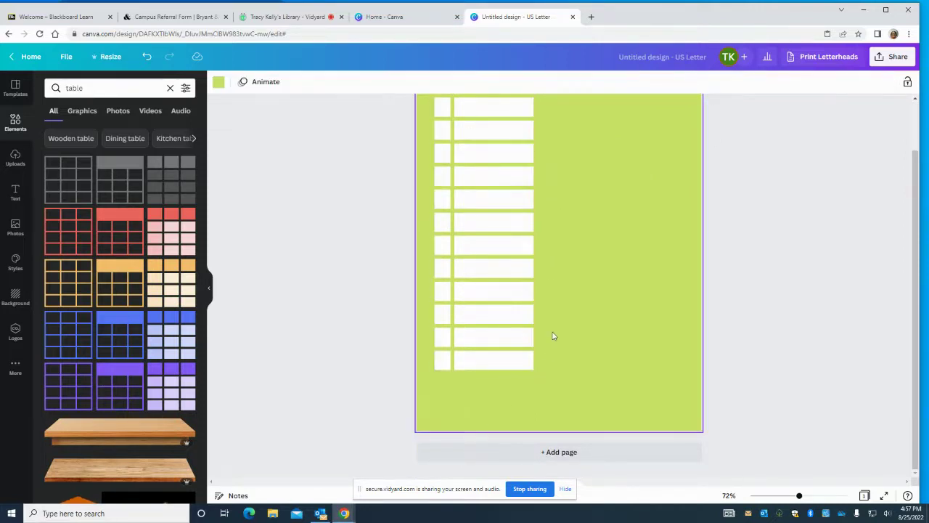
Move the whole table down and slightly inward on the page, leaving a blank band above it
{"action": "left_click", "coordinate": [473, 324]}
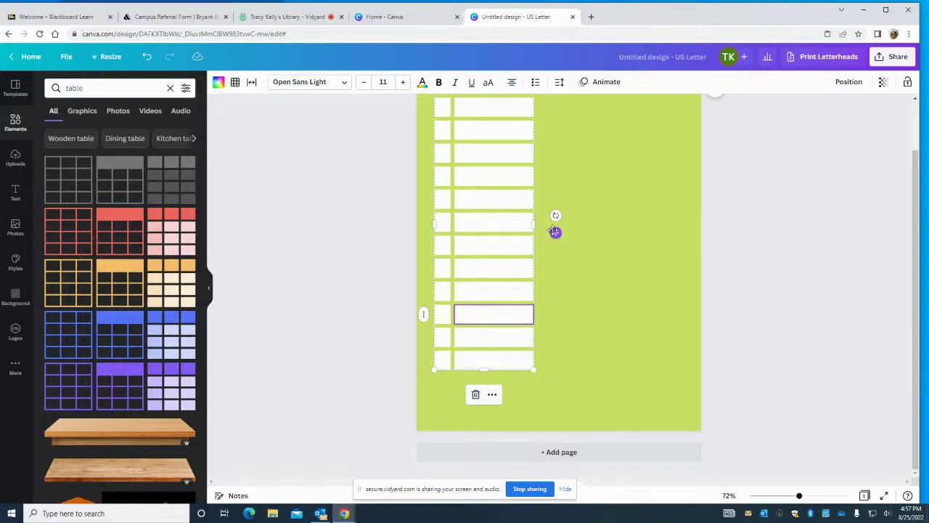
{"action": "left_click_drag", "start_coordinate": [555, 232], "coordinate": [556, 276]}
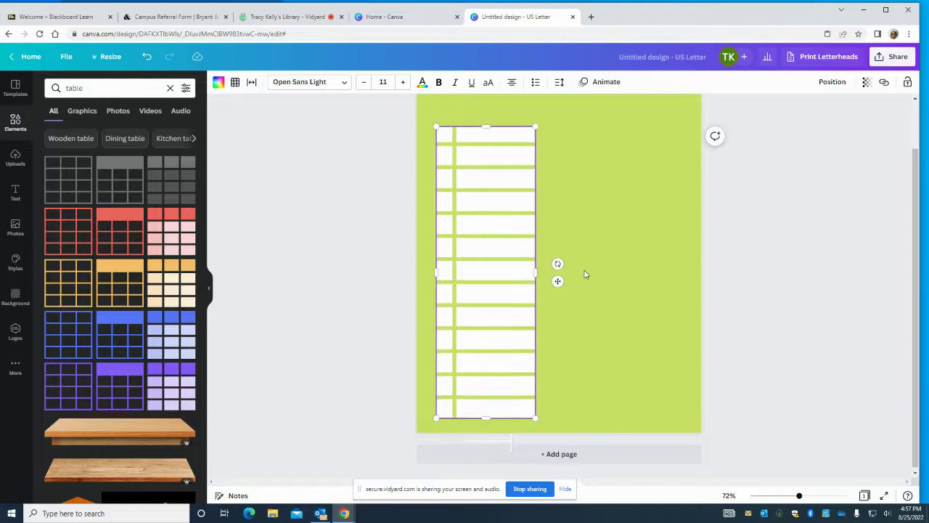
{"action": "scroll", "coordinate": [585, 273], "scroll_direction": "up", "scroll_amount": 1}
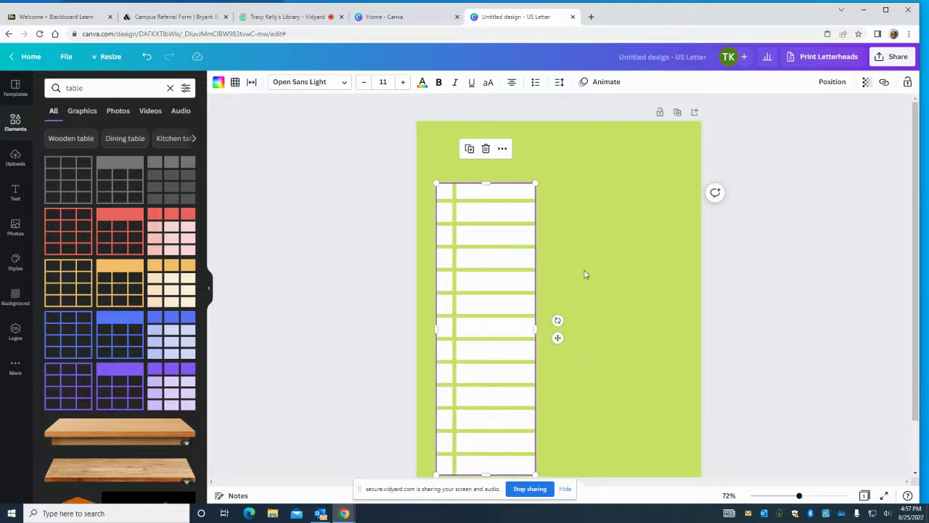
{"action": "left_click", "coordinate": [629, 334]}
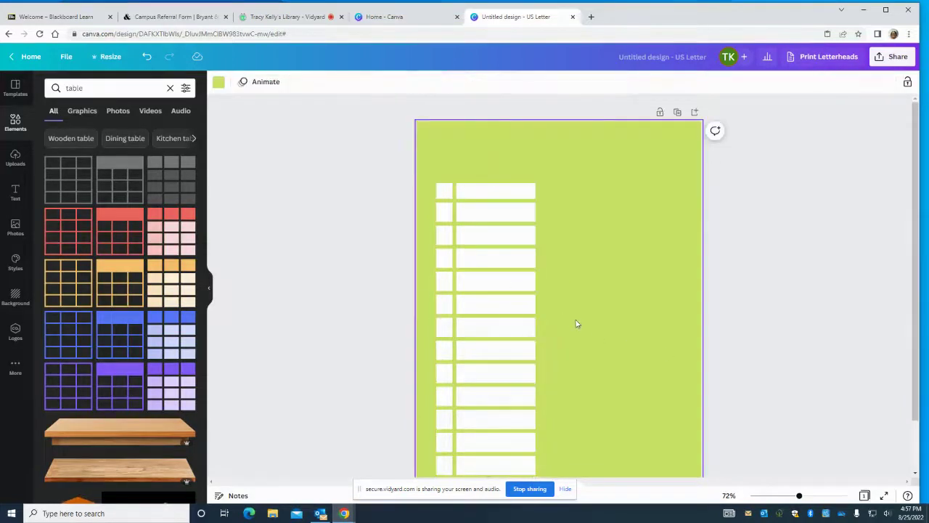
{"action": "left_click", "coordinate": [444, 320]}
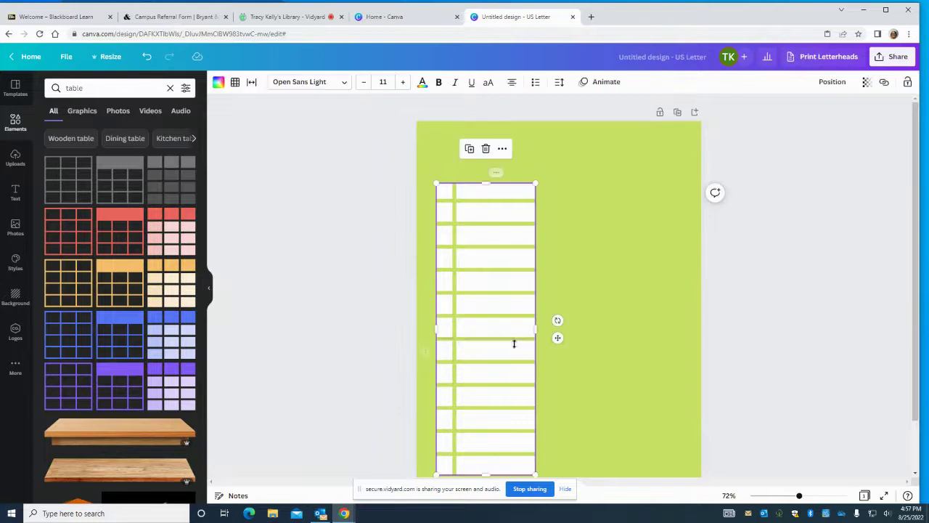
{"action": "left_click_drag", "start_coordinate": [557, 335], "coordinate": [567, 328]}
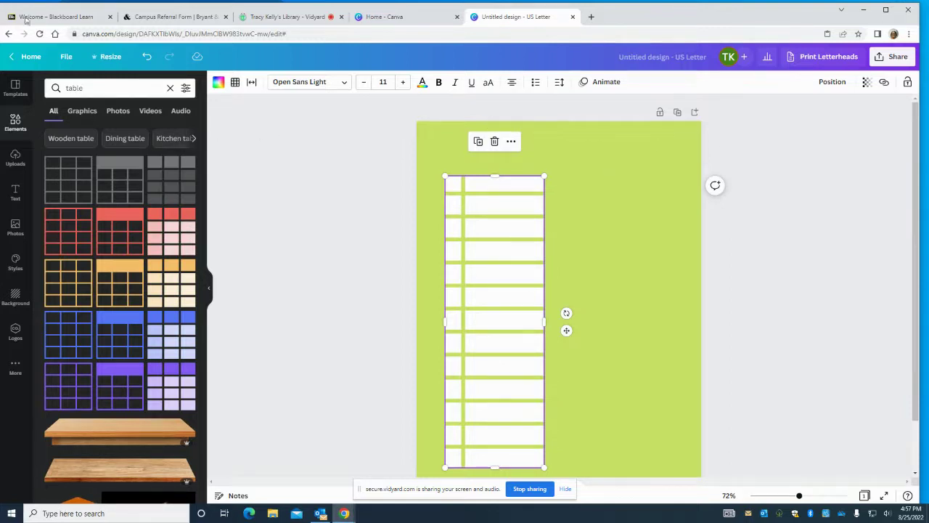
Show the page margins and reposition the table just inside the left and bottom margin lines
{"action": "left_click", "coordinate": [64, 57]}
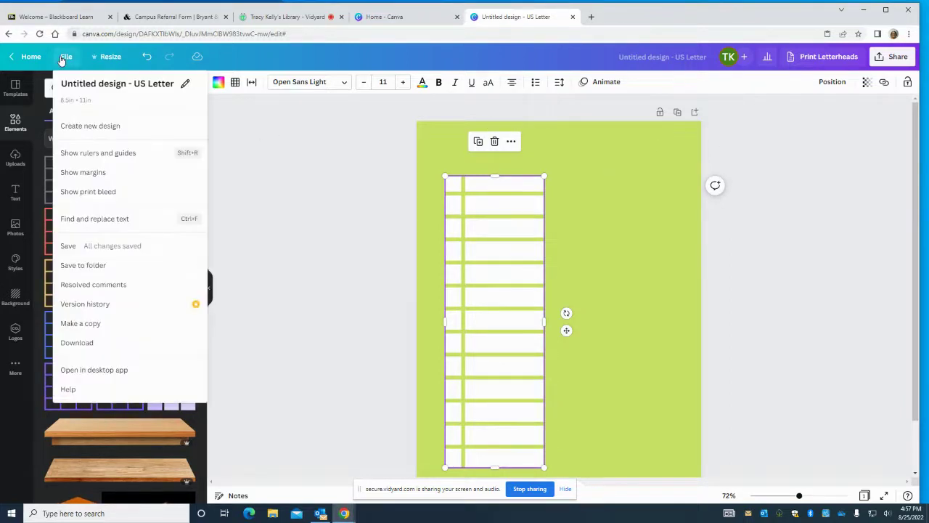
{"action": "left_click", "coordinate": [100, 174]}
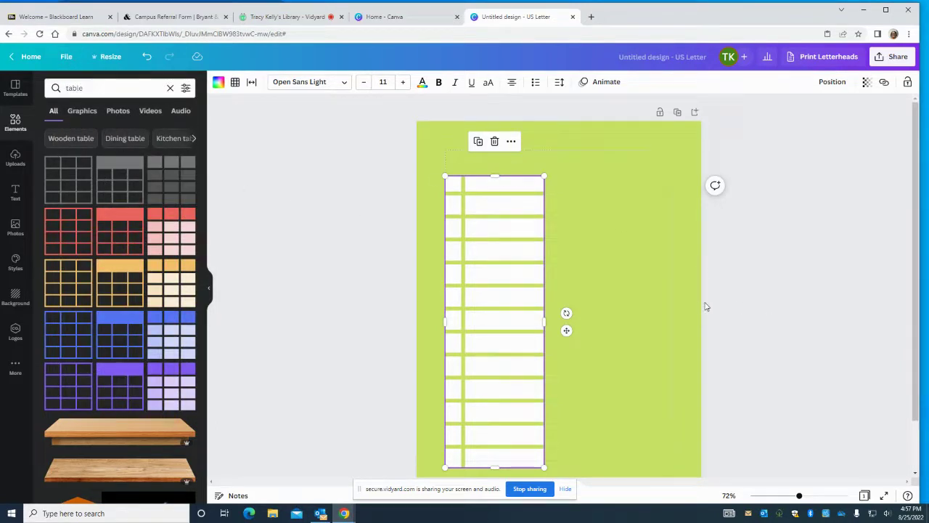
{"action": "left_click", "coordinate": [663, 283]}
{"action": "left_click", "coordinate": [521, 287]}
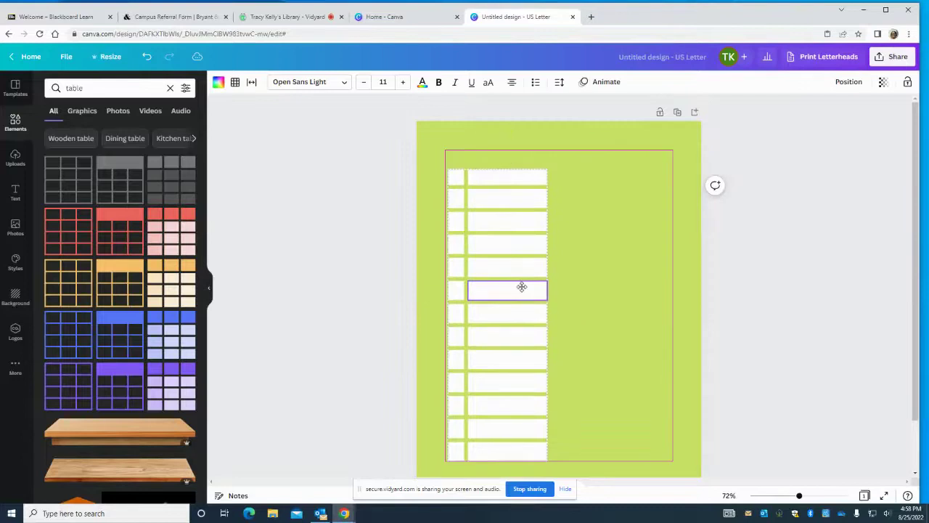
{"action": "left_click_drag", "start_coordinate": [521, 287], "coordinate": [525, 282]}
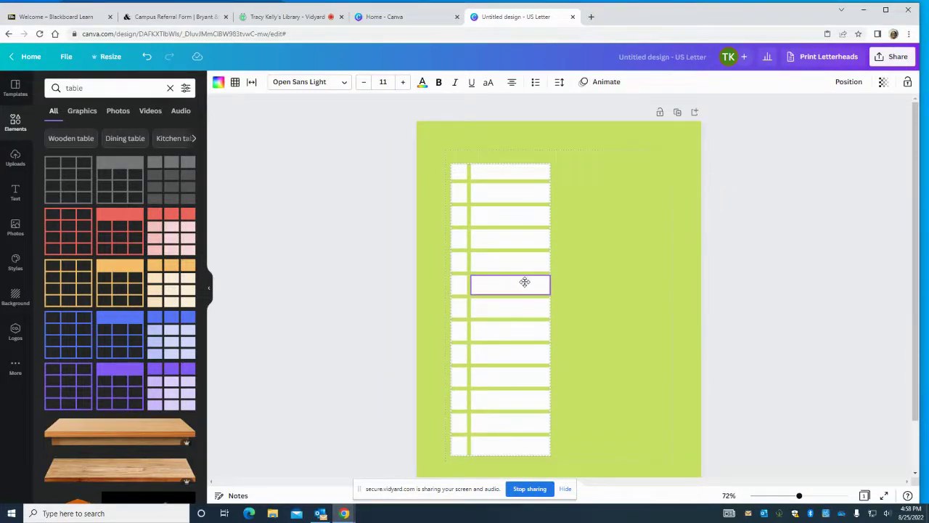
{"action": "left_click_drag", "start_coordinate": [525, 282], "coordinate": [525, 284]}
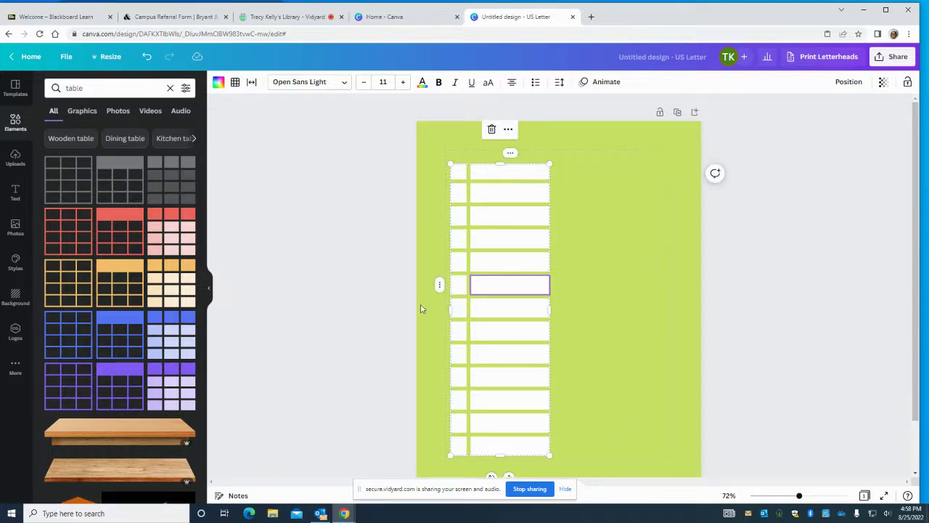
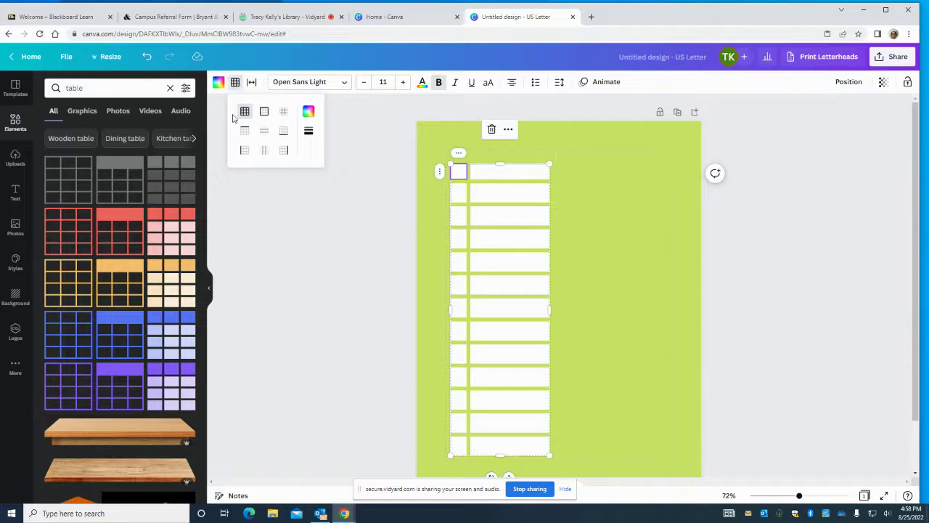
Color all borders of the first row's checkbox cell black from the Mellow Barnyard palette
{"action": "left_click", "coordinate": [309, 114]}
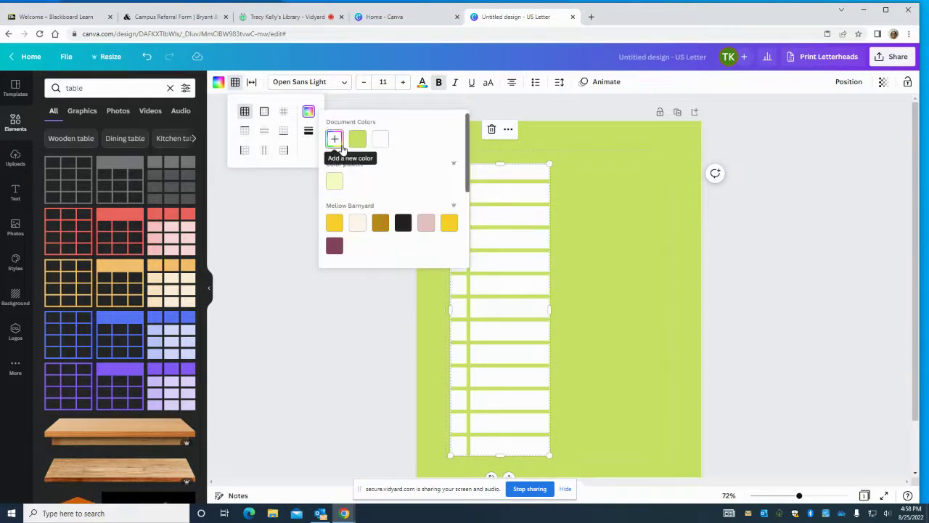
{"action": "left_click", "coordinate": [403, 223]}
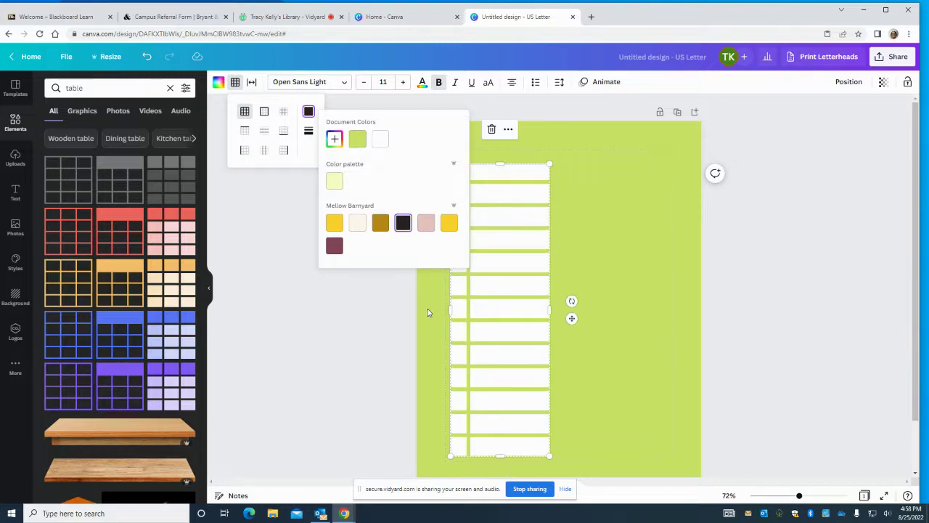
{"action": "left_click", "coordinate": [633, 218]}
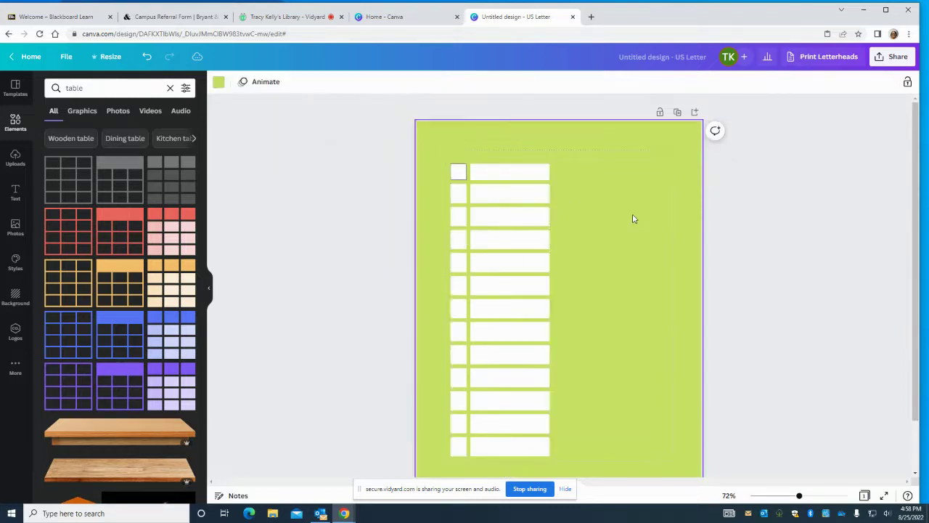
Set the border weight of the first row's checkbox cell to 3, keeping the solid line style
{"action": "left_click", "coordinate": [455, 176]}
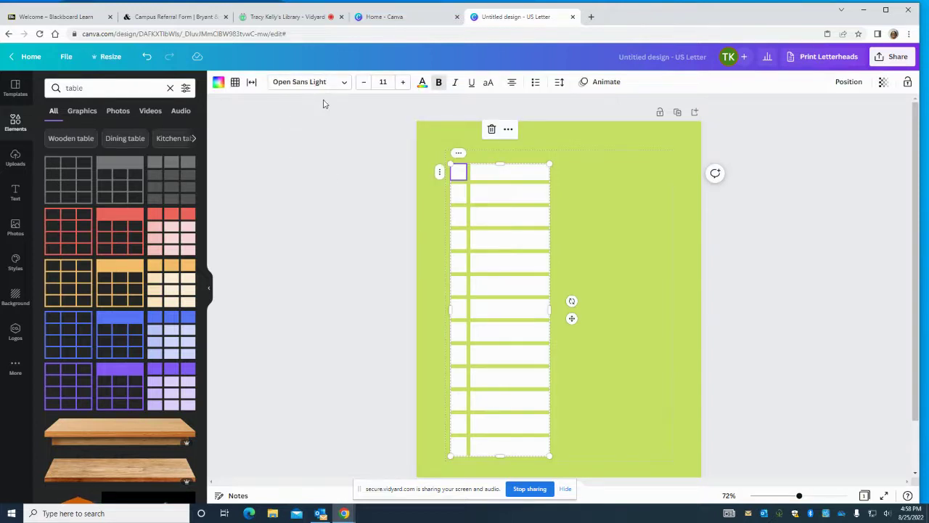
{"action": "left_click", "coordinate": [234, 83]}
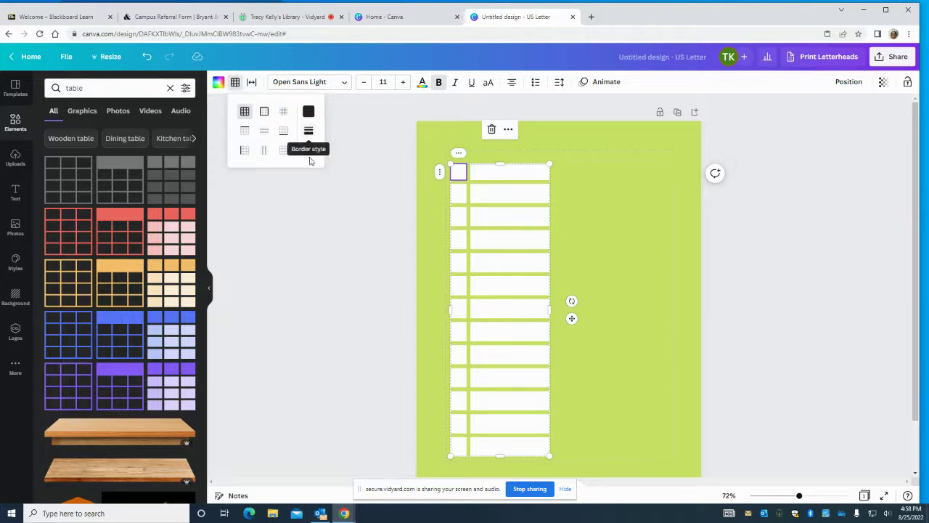
{"action": "left_click", "coordinate": [308, 133]}
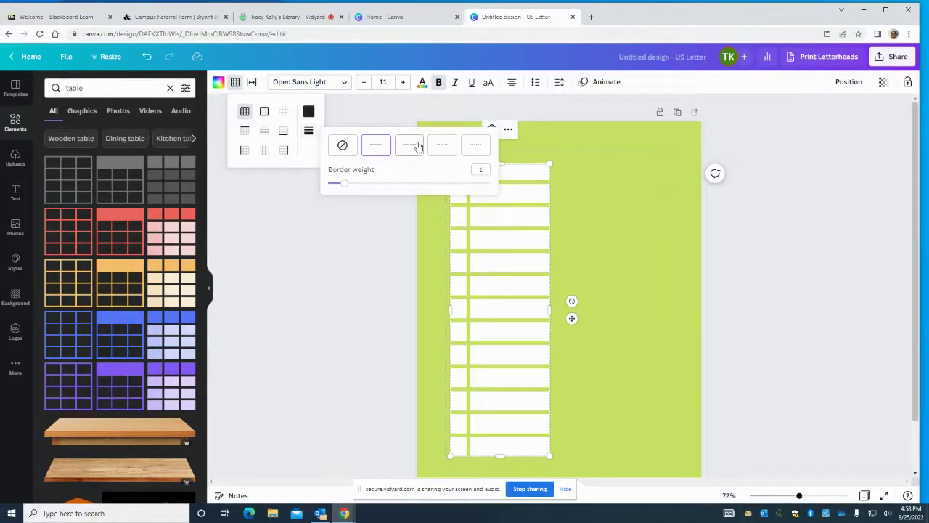
{"action": "left_click", "coordinate": [479, 171]}
{"action": "type", "text": "3"}
{"action": "key", "text": "Return"}
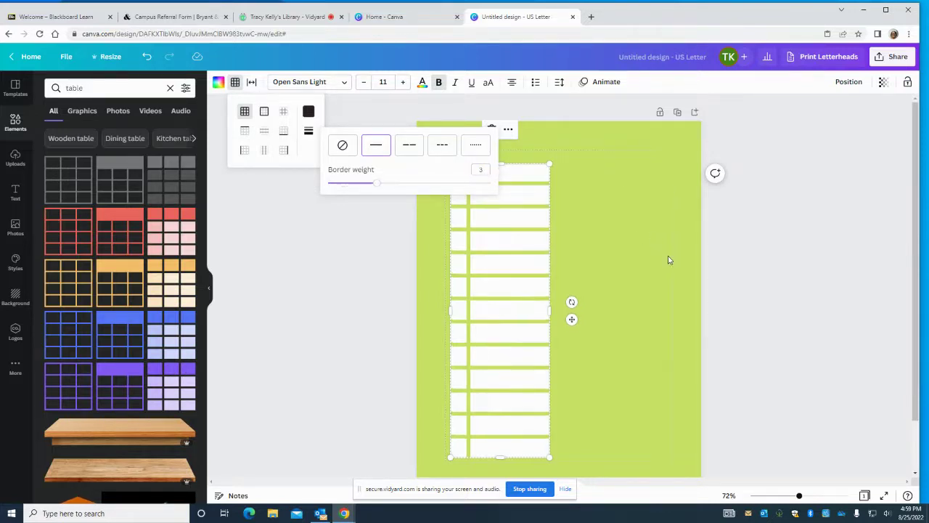
{"action": "left_click", "coordinate": [614, 349]}
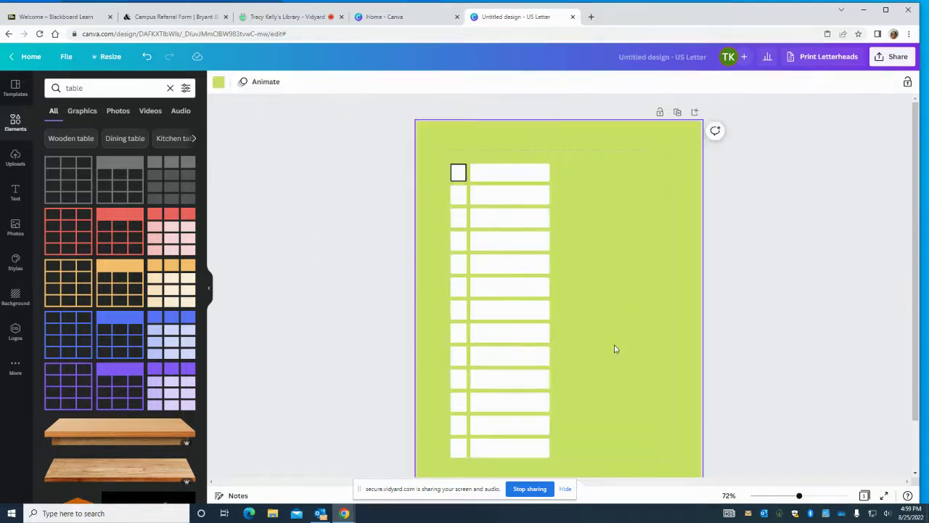
Reduce the border weight of the first row's checkbox cell to a thinner line
{"action": "left_click", "coordinate": [458, 177]}
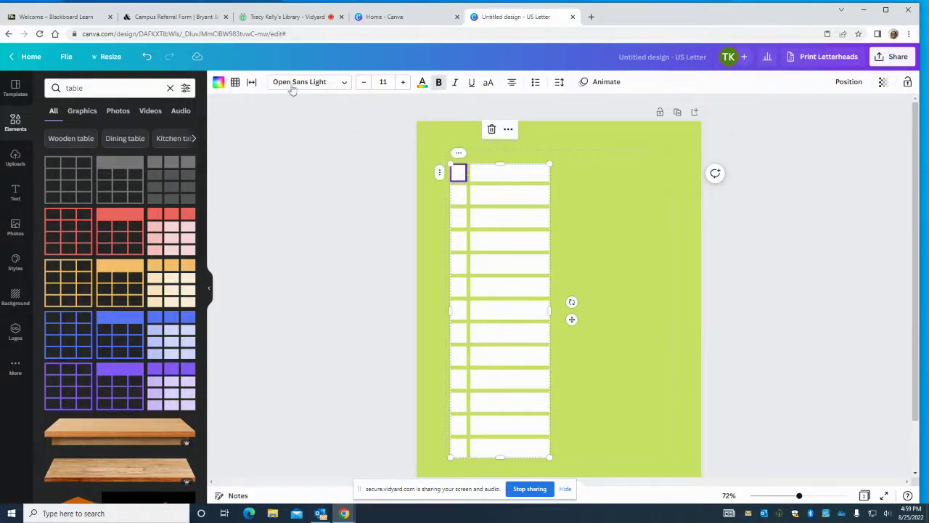
{"action": "left_click", "coordinate": [235, 82]}
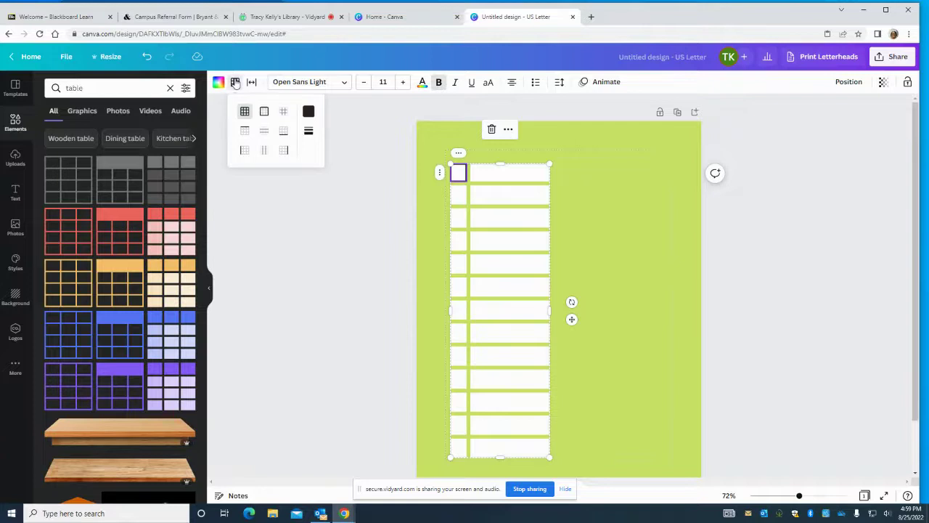
{"action": "left_click", "coordinate": [309, 130]}
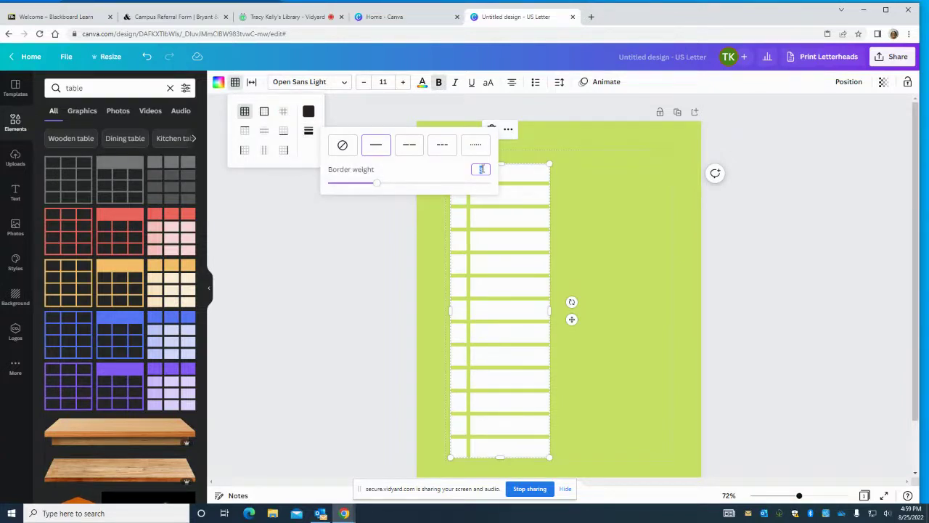
{"action": "left_click", "coordinate": [624, 211]}
{"action": "left_click", "coordinate": [625, 211]}
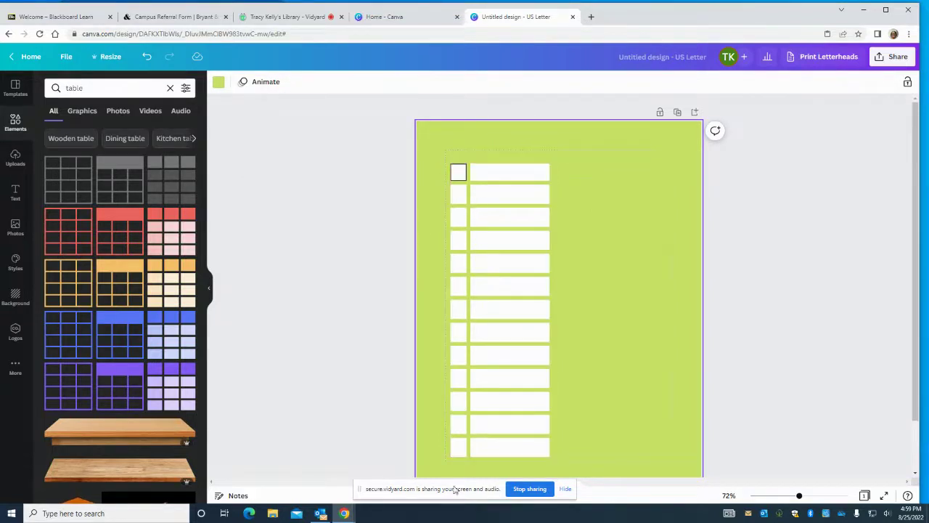
Color all borders of the 13 checkbox cells in the first column black from the document colors
{"action": "left_click", "coordinate": [459, 178]}
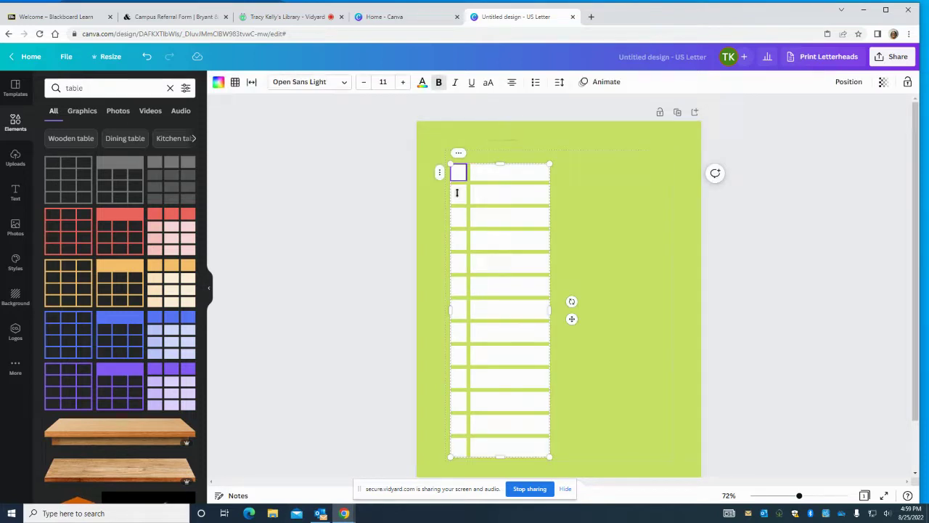
{"action": "left_click_drag", "start_coordinate": [463, 198], "coordinate": [462, 452]}
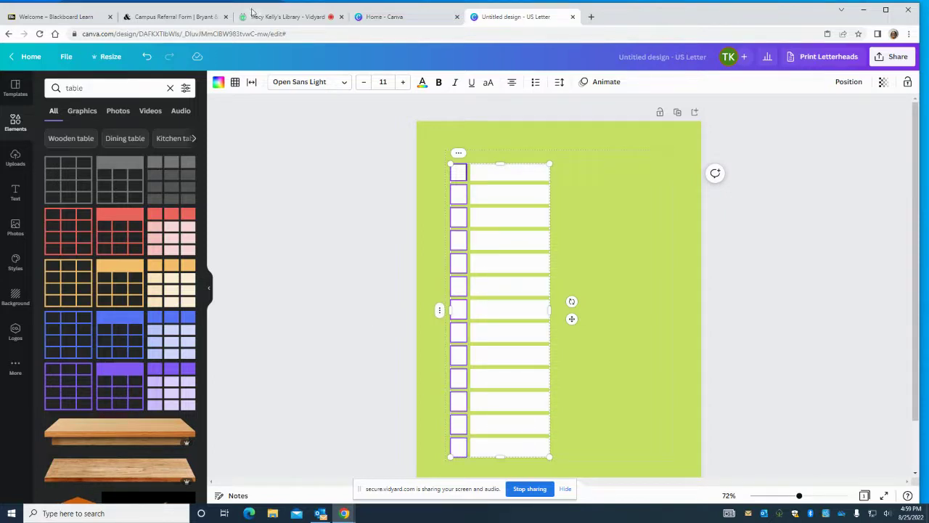
{"action": "left_click", "coordinate": [235, 82]}
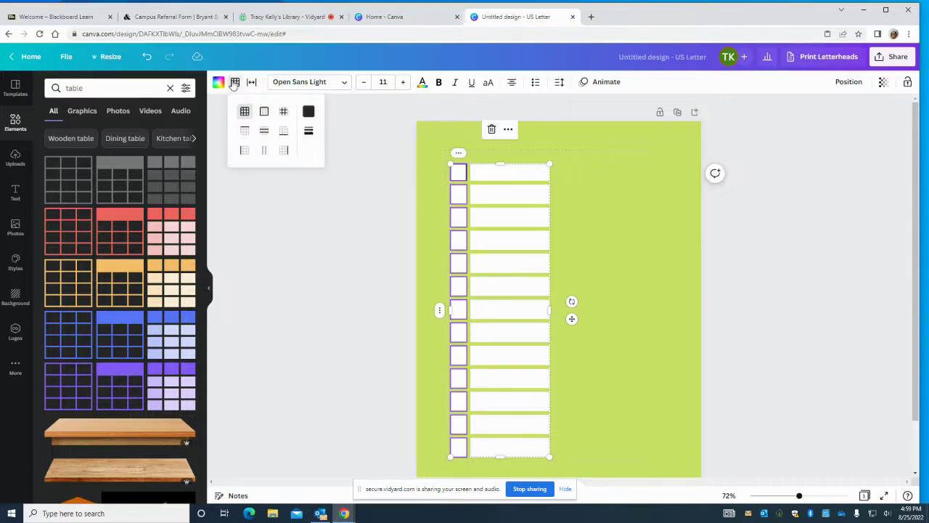
{"action": "left_click", "coordinate": [308, 111]}
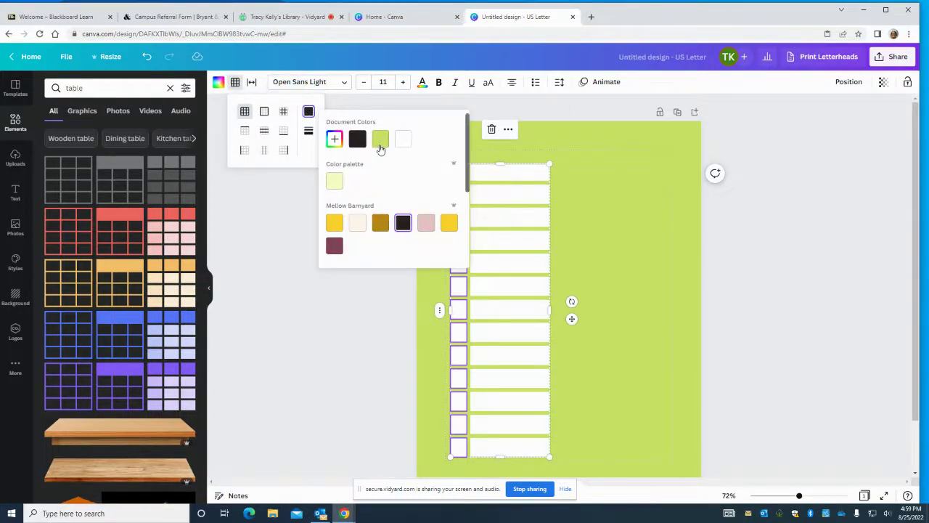
{"action": "left_click", "coordinate": [357, 138]}
{"action": "left_click", "coordinate": [301, 178]}
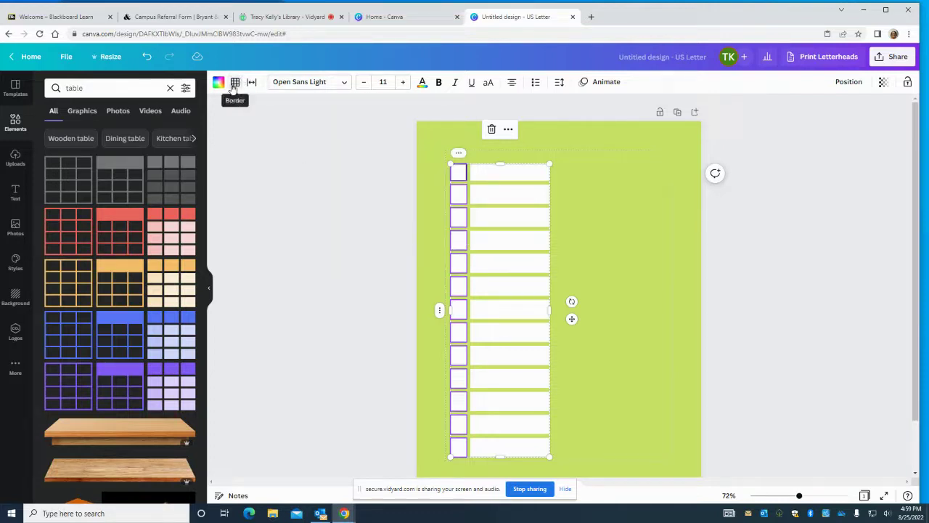
Adjust the border weight of all checkbox cells in the first column, keeping the solid line style
{"action": "left_click", "coordinate": [234, 85]}
{"action": "left_click", "coordinate": [308, 132]}
{"action": "left_click", "coordinate": [482, 170]}
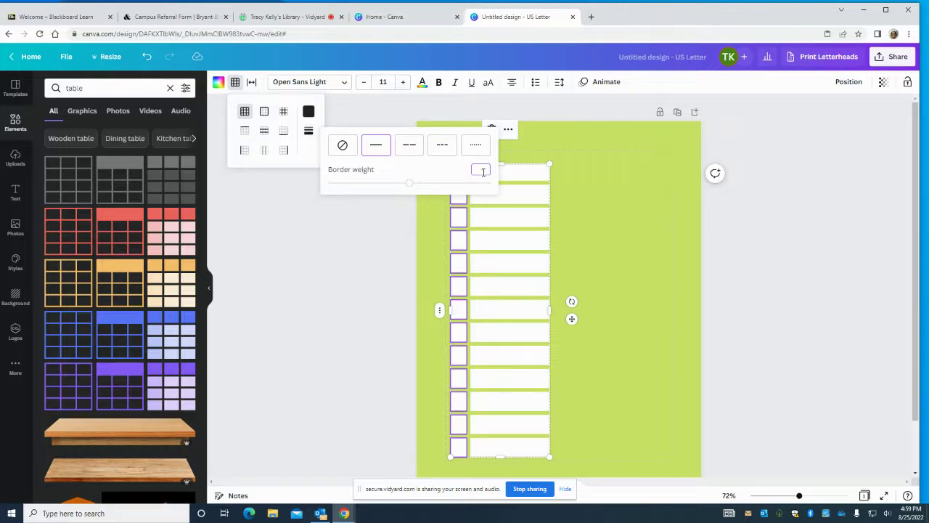
{"action": "left_click", "coordinate": [372, 237]}
{"action": "left_click", "coordinate": [592, 203]}
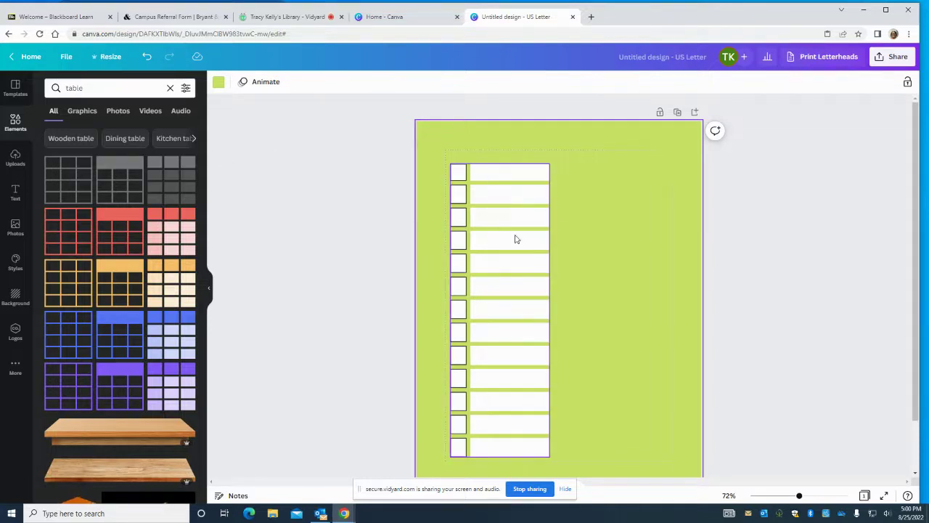
Enter "Backpack" in the first row's text cell and color the text black from the document colors
{"action": "left_click", "coordinate": [504, 176]}
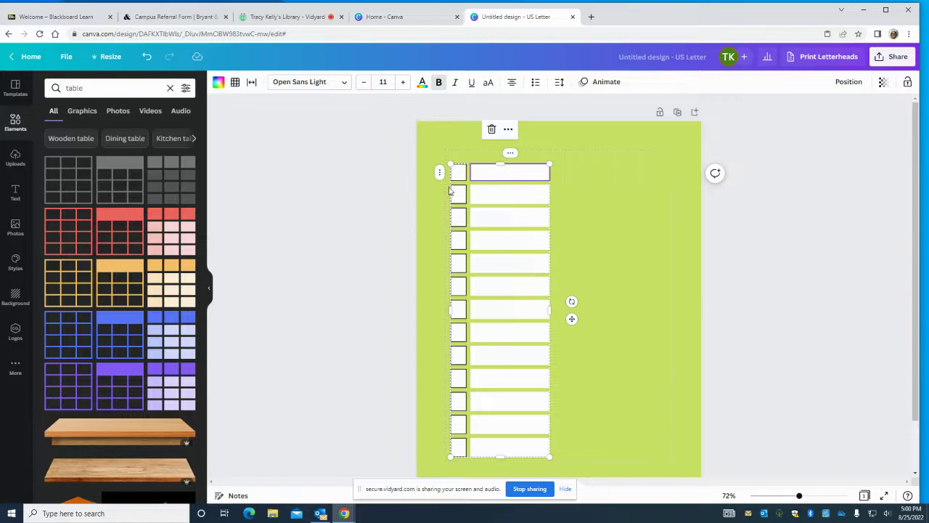
{"action": "left_click", "coordinate": [505, 172]}
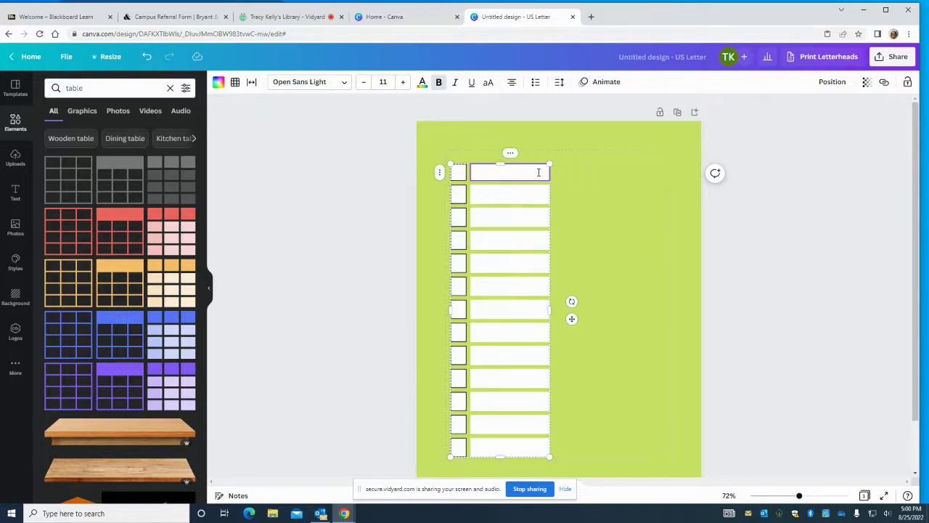
{"action": "type", "text": "Backpack"}
{"action": "left_click", "coordinate": [421, 82]}
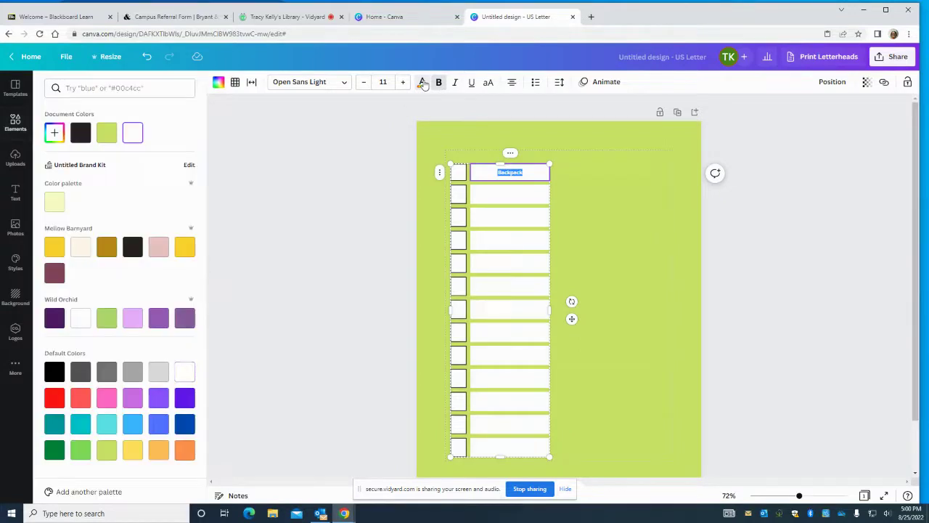
{"action": "left_click", "coordinate": [80, 134]}
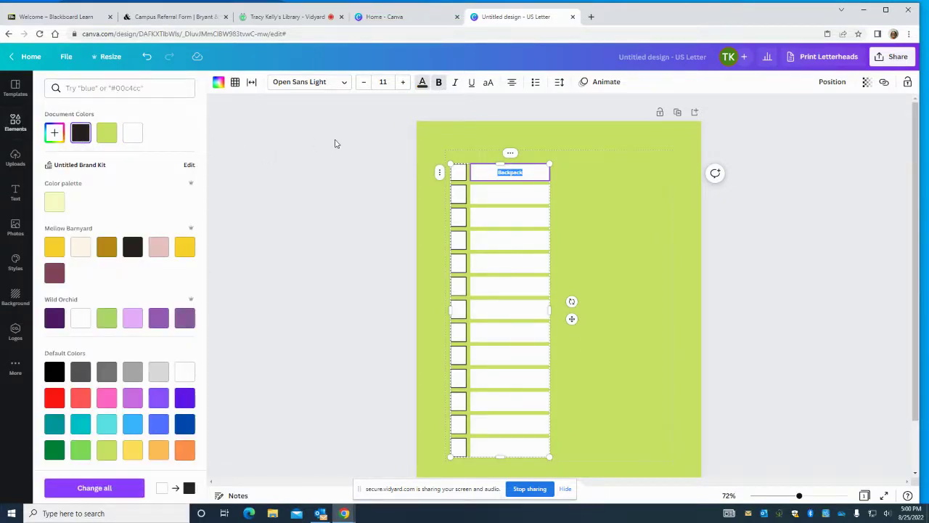
Increase the font size of the "Backpack" text to 14
{"action": "left_click", "coordinate": [404, 82]}
{"action": "left_click", "coordinate": [404, 82]}
{"action": "left_click", "coordinate": [404, 82]}
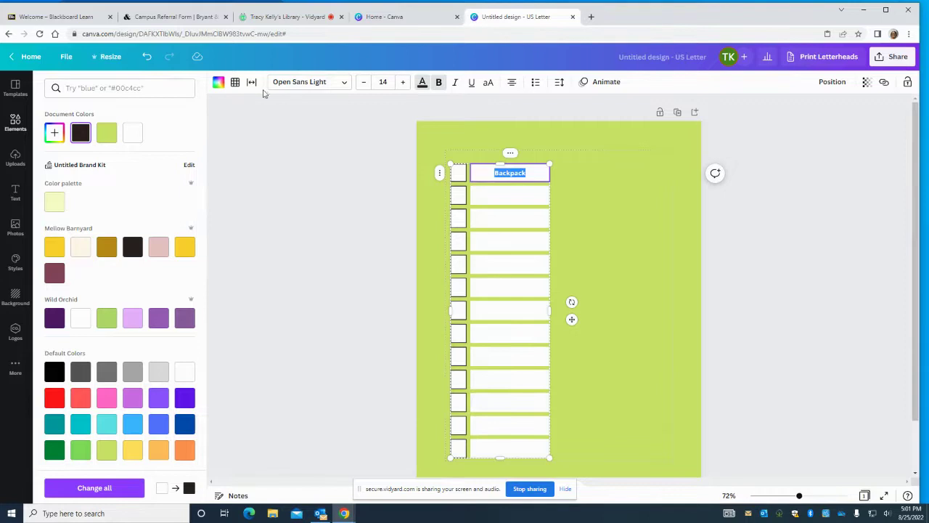
{"action": "key", "text": "Escape"}
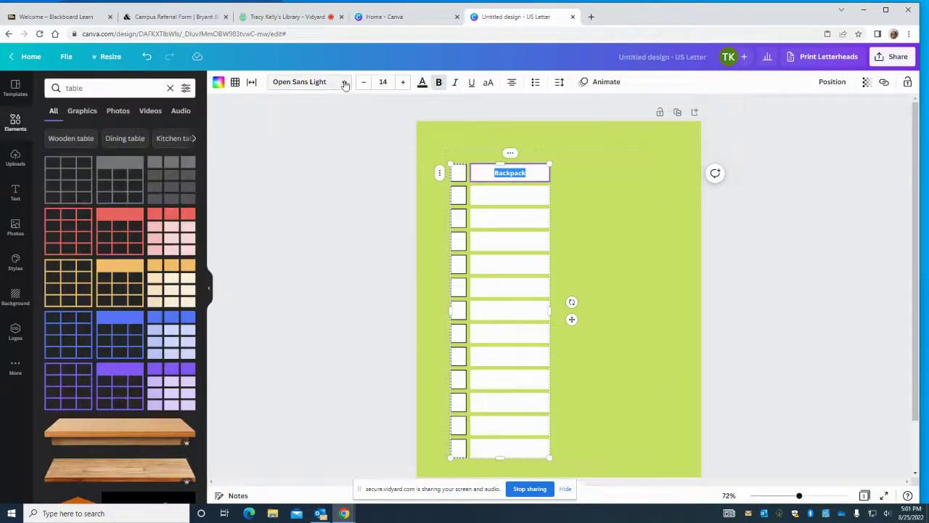
Browse the available fonts for the "Backpack" text, search them for "kid", and clear the search
{"action": "left_click", "coordinate": [344, 83]}
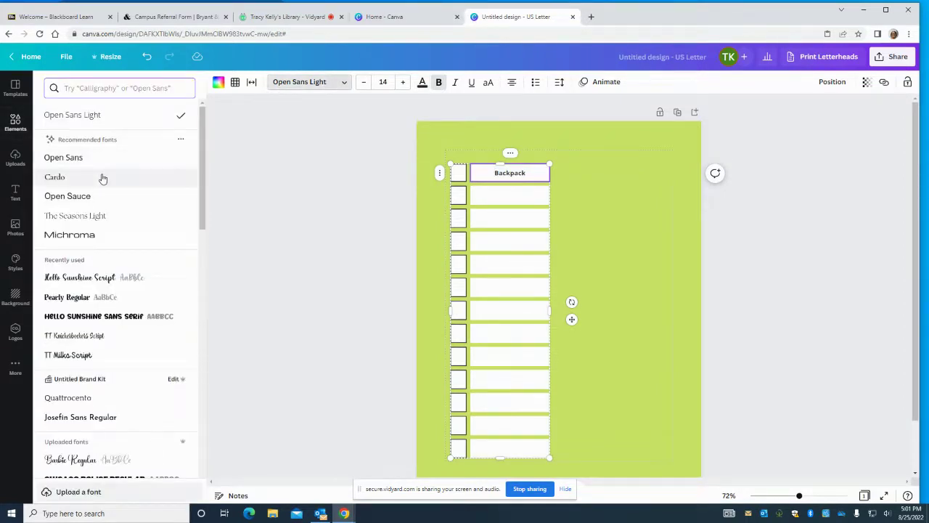
{"action": "scroll", "coordinate": [95, 200], "scroll_direction": "down", "scroll_amount": 5}
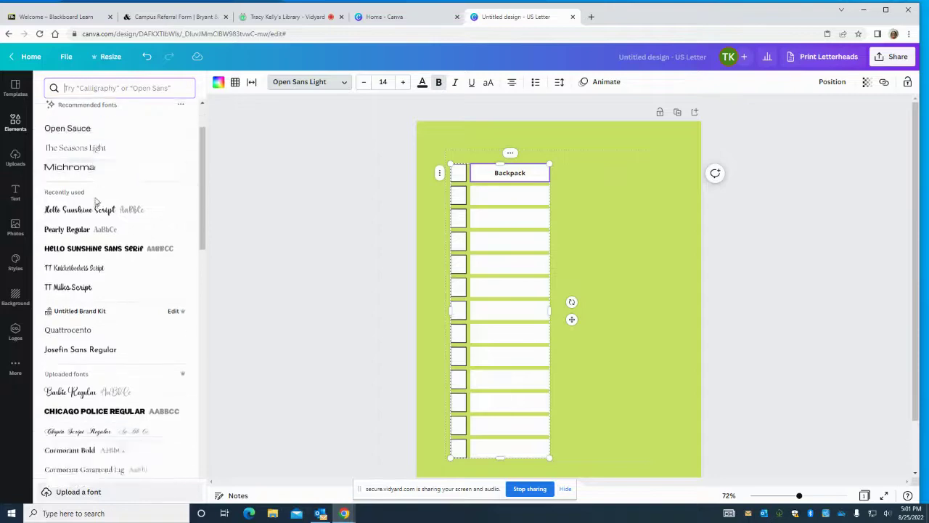
{"action": "scroll", "coordinate": [95, 202], "scroll_direction": "down", "scroll_amount": 8}
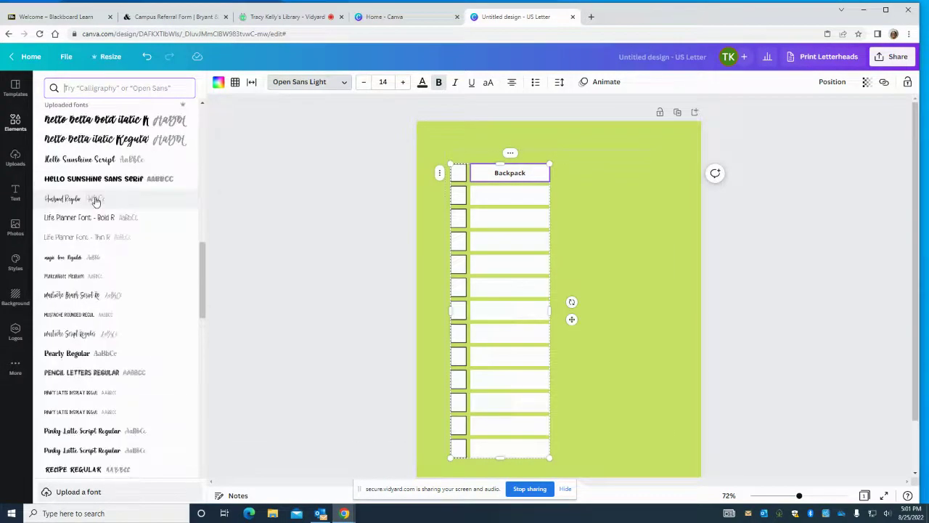
{"action": "scroll", "coordinate": [95, 256], "scroll_direction": "down", "scroll_amount": 4}
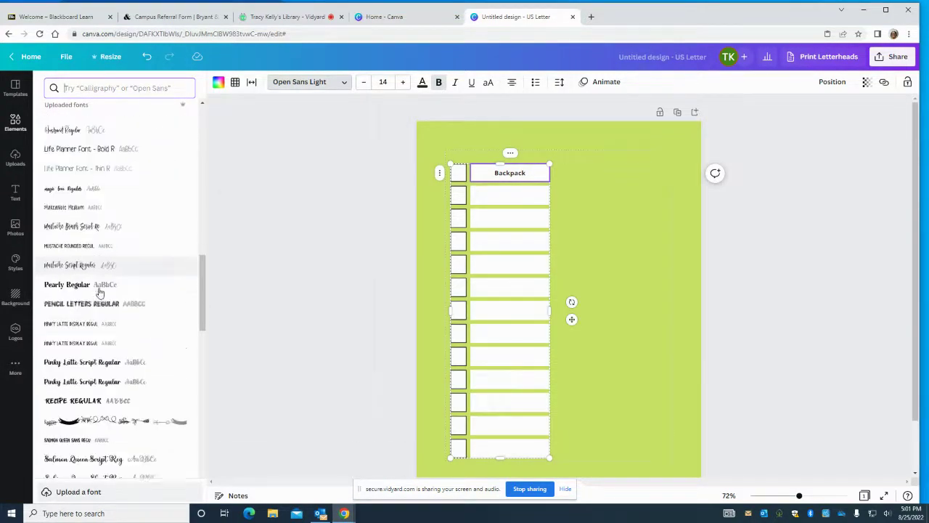
{"action": "scroll", "coordinate": [100, 291], "scroll_direction": "down", "scroll_amount": 3}
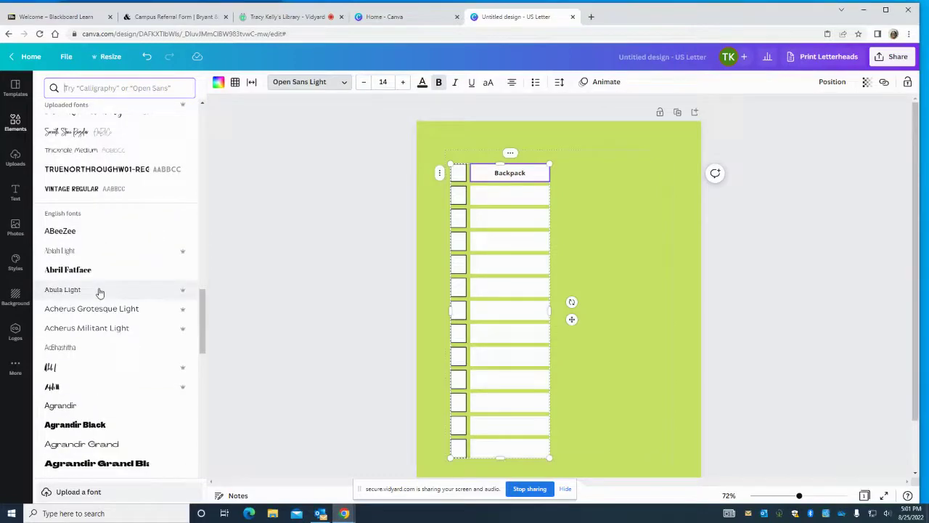
{"action": "scroll", "coordinate": [100, 292], "scroll_direction": "down", "scroll_amount": 7}
{"action": "scroll", "coordinate": [100, 291], "scroll_direction": "down", "scroll_amount": 4}
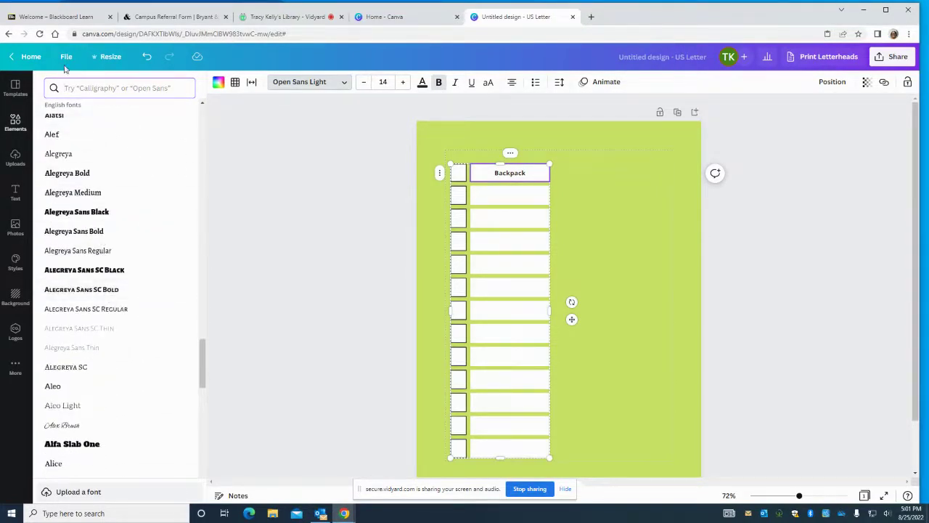
{"action": "left_click", "coordinate": [89, 87]}
{"action": "type", "text": "ki"}
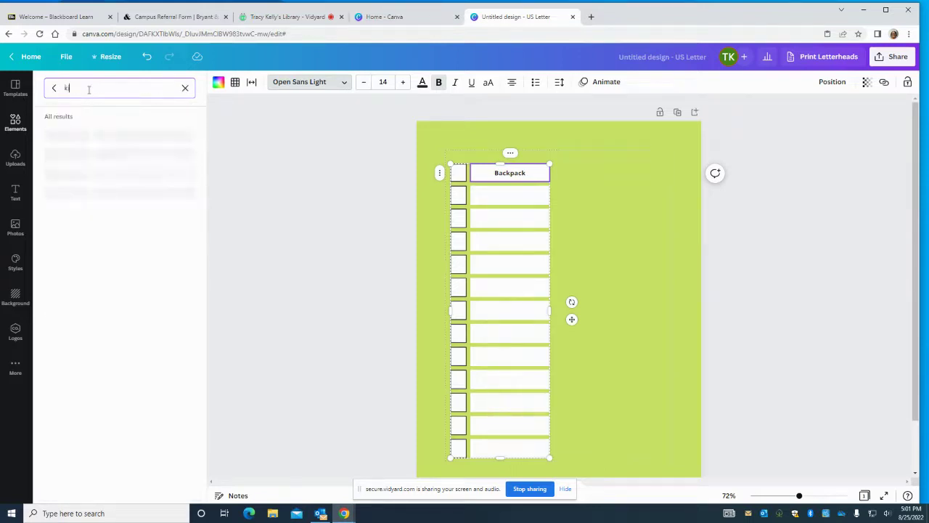
{"action": "type", "text": "d"}
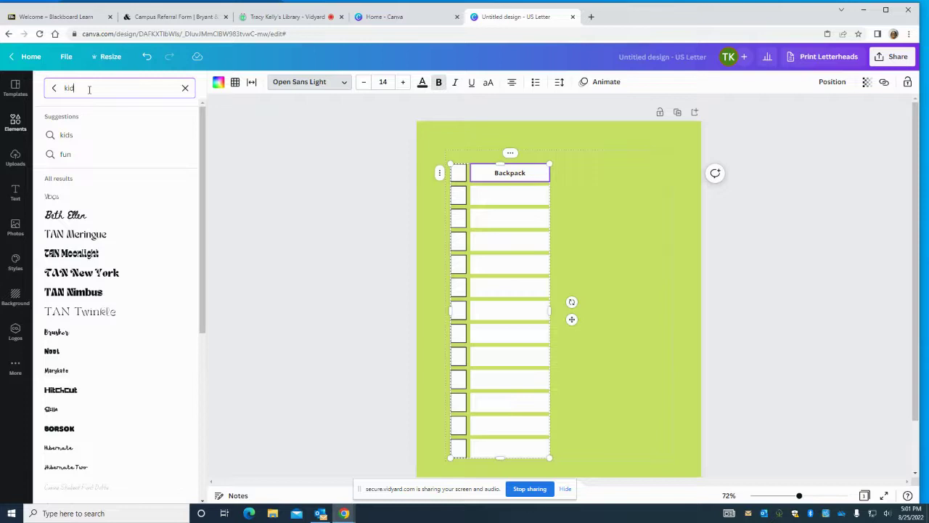
{"action": "key", "text": "BackSpace"}
{"action": "key", "text": "BackSpace"}
{"action": "key", "text": "BackSpace"}
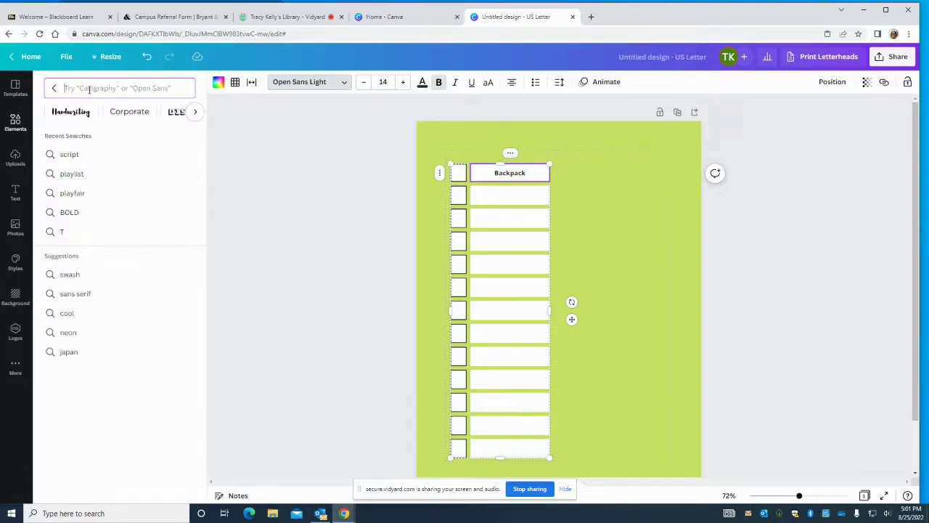
Search the fonts for "pencil" and apply Pencil Letters Regular to the "Backpack" text
{"action": "type", "text": "penci"}
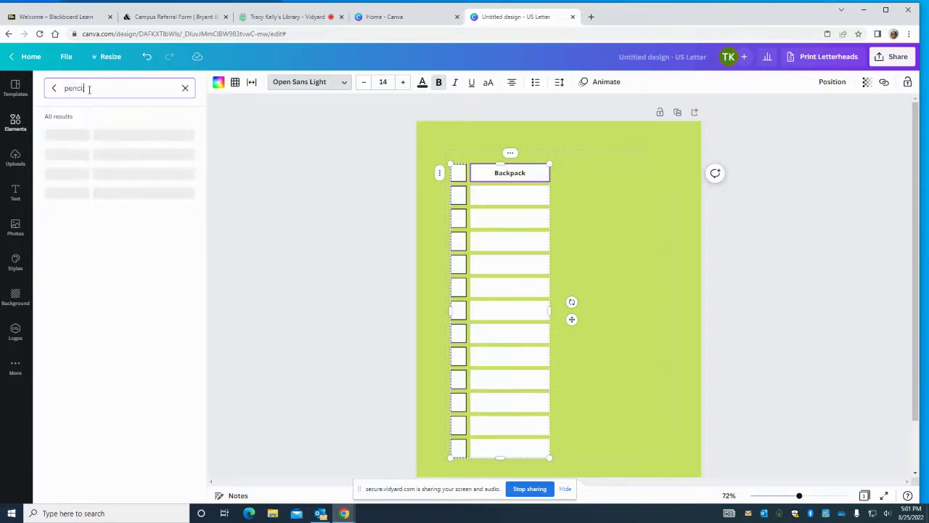
{"action": "type", "text": ";"}
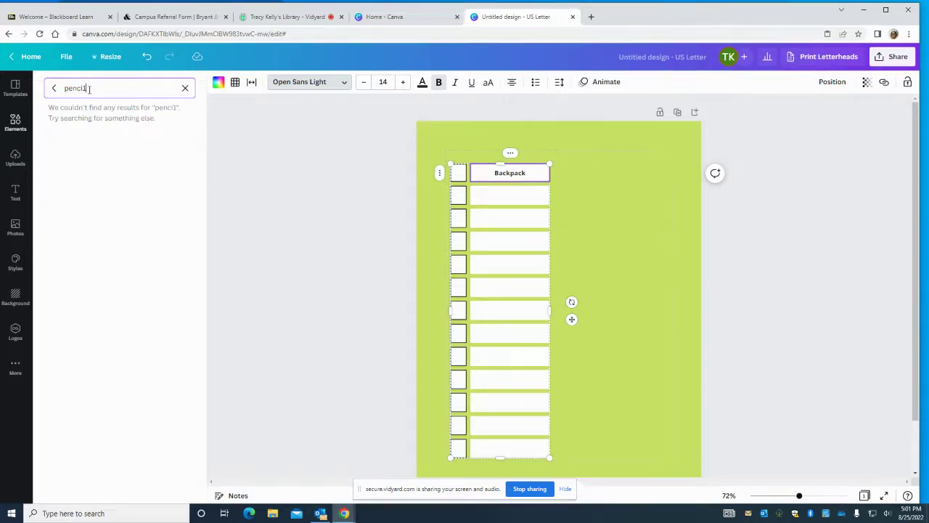
{"action": "key", "text": "BackSpace"}
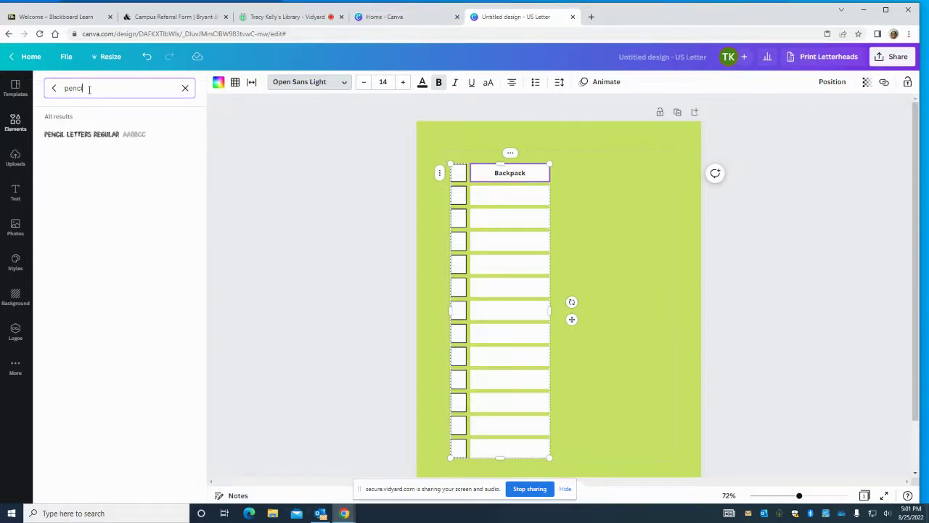
{"action": "type", "text": "l"}
{"action": "left_click", "coordinate": [114, 138]}
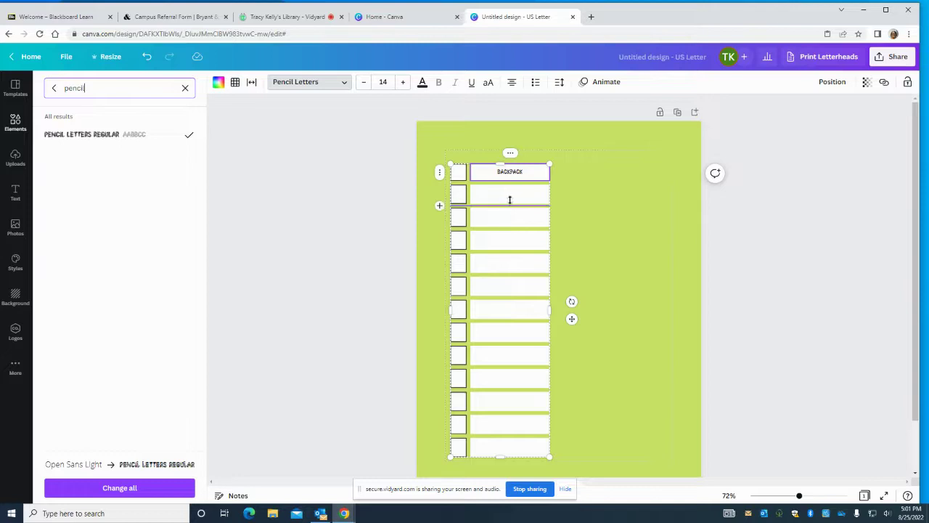
Apply the Pencil Letters Regular font to all 13 cells of the table's second column
{"action": "left_click_drag", "start_coordinate": [512, 196], "coordinate": [498, 387]}
{"action": "left_click", "coordinate": [499, 404], "text": "shift"}
{"action": "left_click", "coordinate": [501, 425], "text": "shift"}
{"action": "left_click", "coordinate": [520, 449], "text": "shift"}
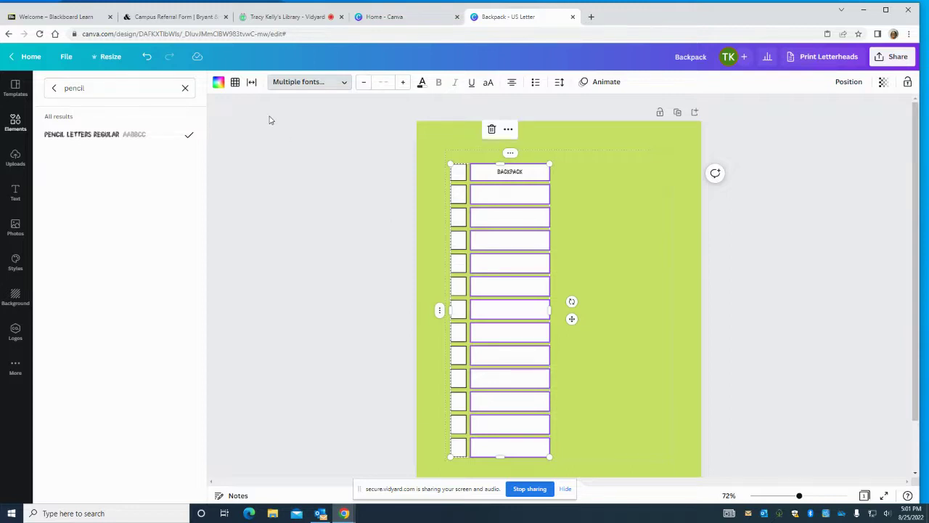
{"action": "left_click", "coordinate": [346, 83]}
{"action": "left_click", "coordinate": [345, 83]}
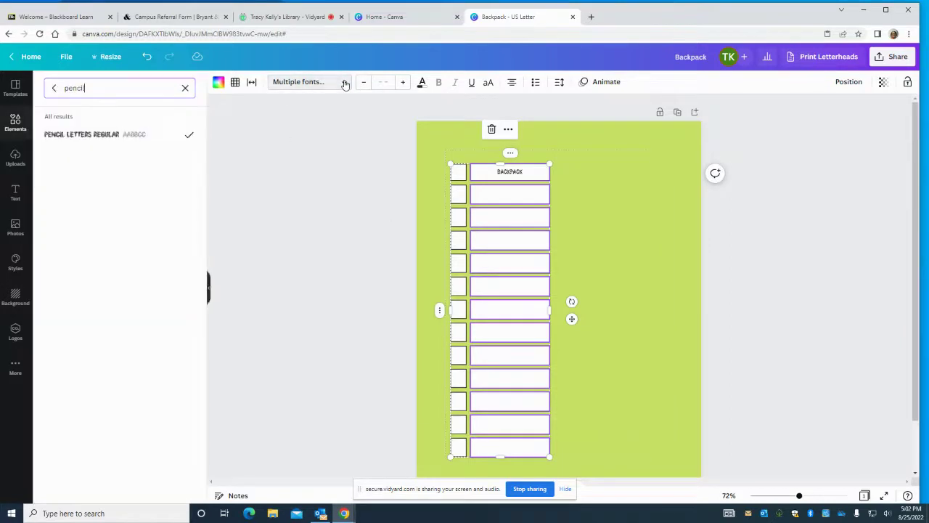
{"action": "left_click", "coordinate": [83, 138]}
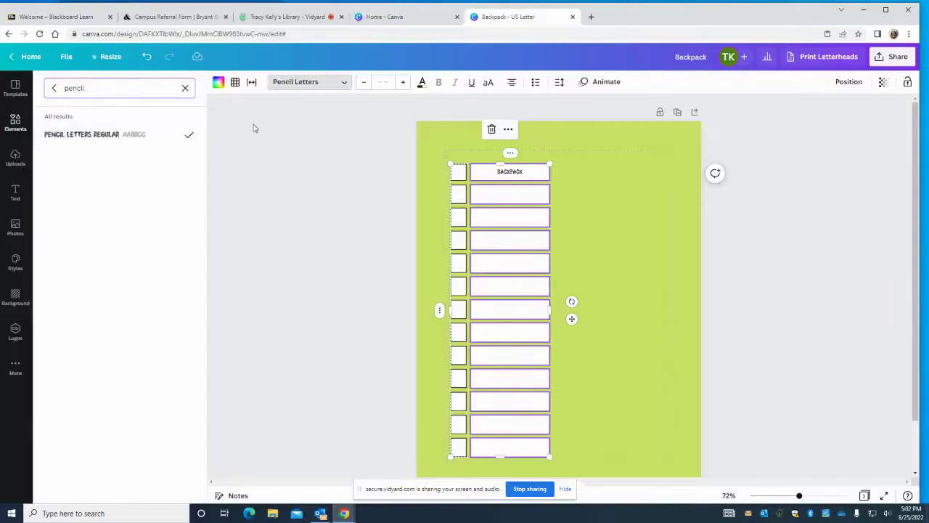
Set the text of all second-column cells to black from the document colors and font size 14
{"action": "left_click", "coordinate": [421, 84]}
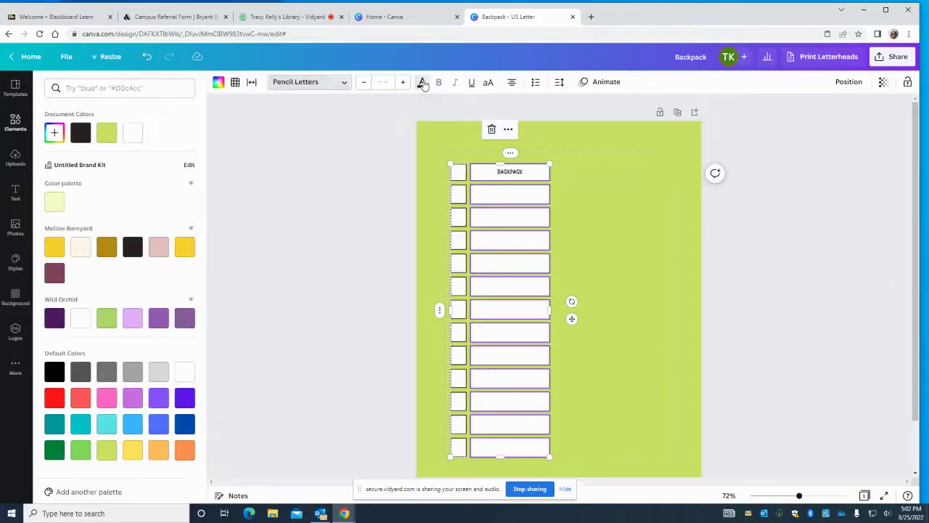
{"action": "left_click", "coordinate": [80, 133]}
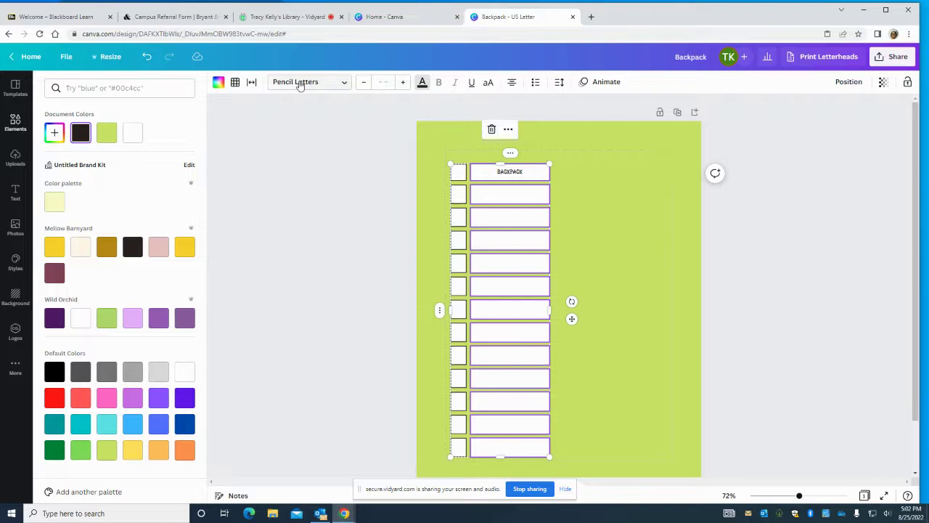
{"action": "left_click", "coordinate": [390, 82]}
{"action": "type", "text": "1"}
{"action": "key", "text": "Return"}
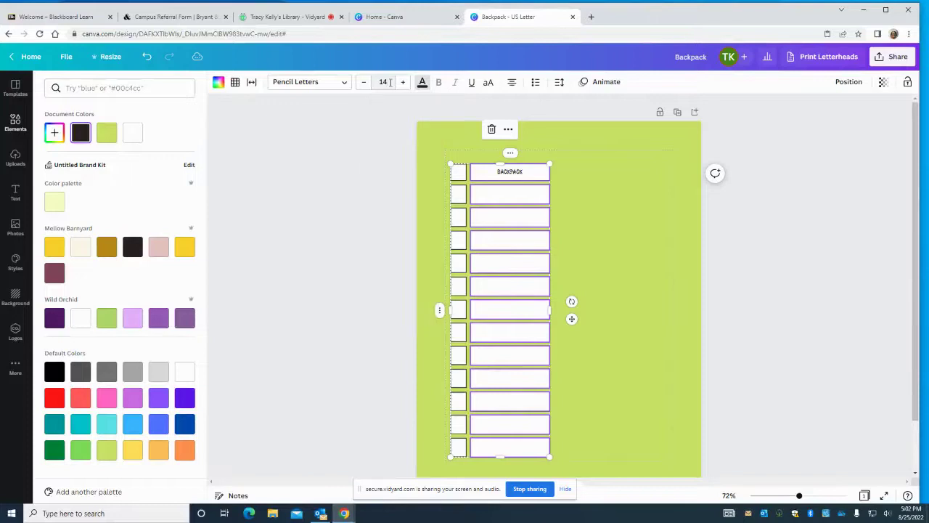
{"action": "left_click", "coordinate": [802, 238]}
{"action": "left_click", "coordinate": [607, 224]}
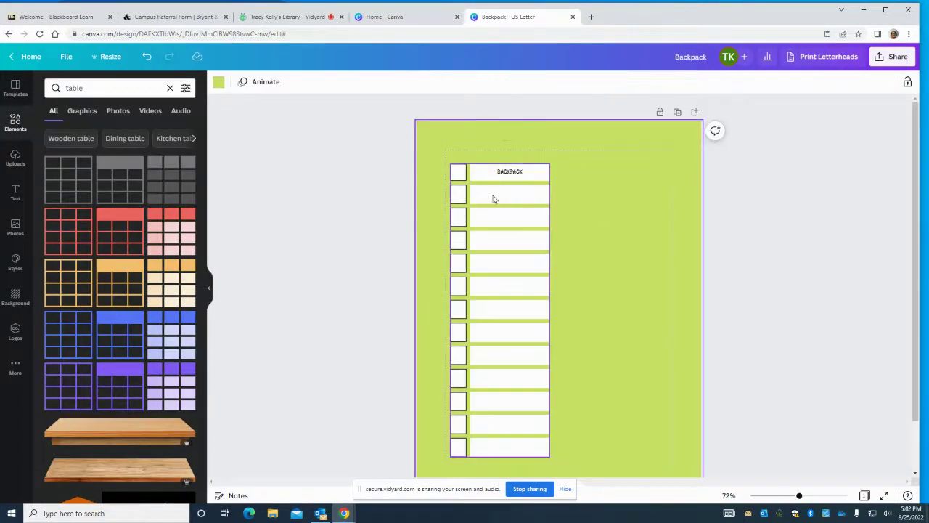
Enter "PENCILS" in the second row's text cell
{"action": "left_click", "coordinate": [518, 199]}
{"action": "left_click", "coordinate": [517, 196]}
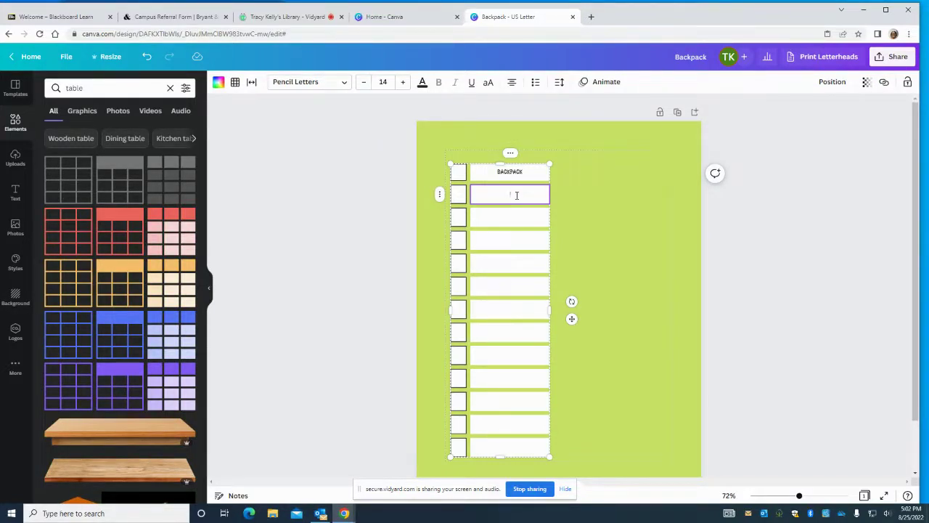
{"action": "type", "text": "PENCILS"}
{"action": "left_click", "coordinate": [514, 216]}
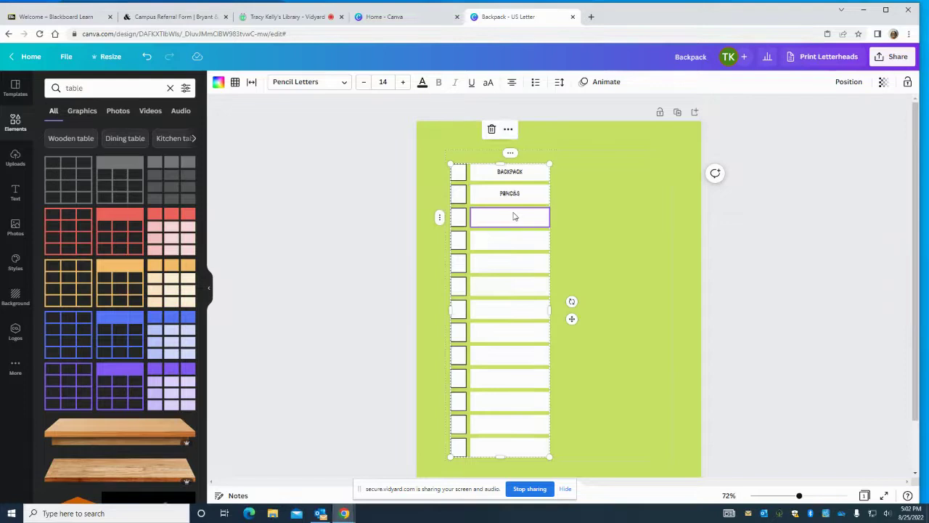
Start the third row's text with "PE" and extend the second row's item to "PENCILS/PENCIL CASE"
{"action": "left_click", "coordinate": [513, 218]}
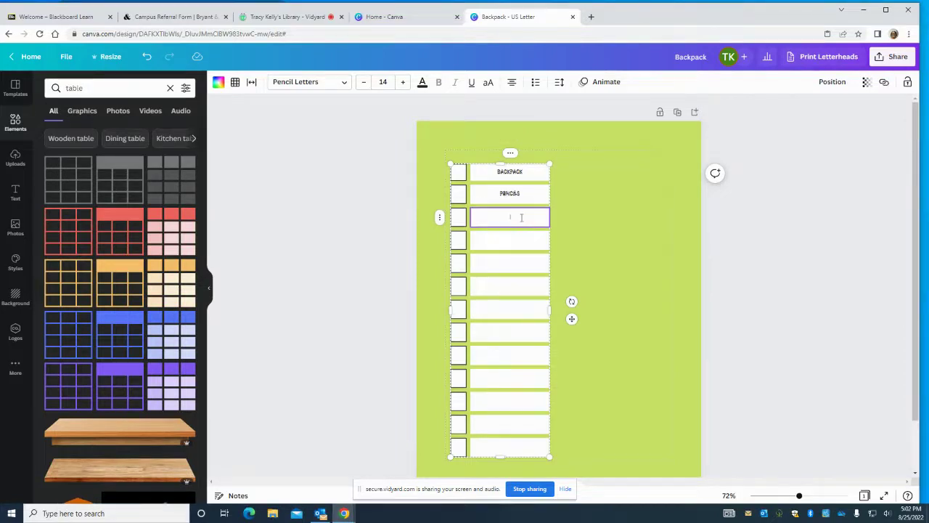
{"action": "type", "text": "PE"}
{"action": "left_click", "coordinate": [522, 196]}
{"action": "double_click", "coordinate": [523, 194]}
{"action": "left_click", "coordinate": [523, 194]}
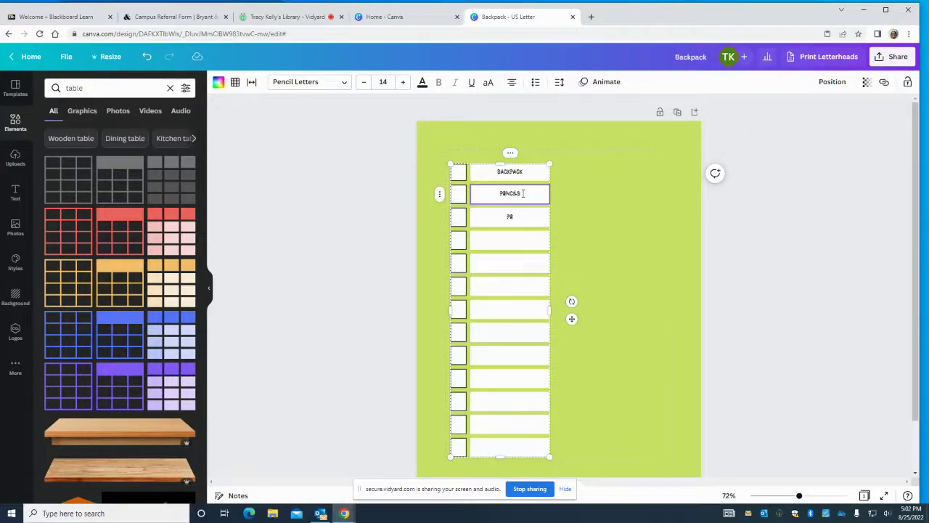
{"action": "type", "text": "/PENCIL CASE"}
Replace the partial text in the third row's item cell with "PENCIL SHARPNER"
{"action": "left_click", "coordinate": [522, 223]}
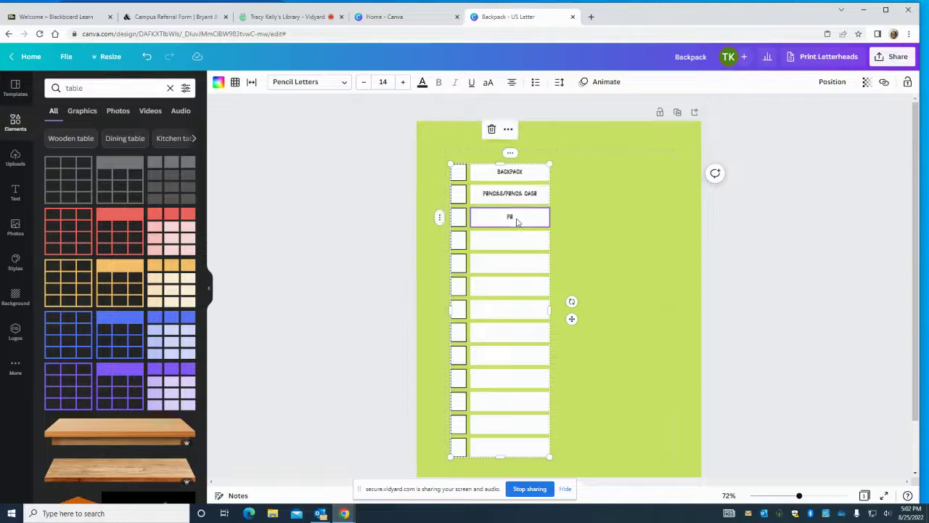
{"action": "double_click", "coordinate": [510, 217]}
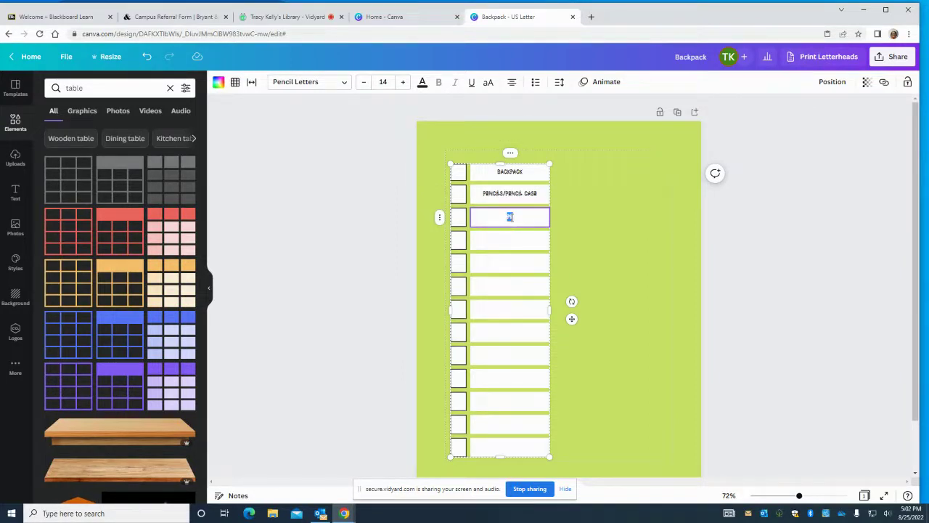
{"action": "type", "text": "PENCIL SHARPENER"}
{"action": "key", "text": "BackSpace"}
{"action": "key", "text": "BackSpace"}
{"action": "key", "text": "BackSpace"}
{"action": "type", "text": "ENER"}
Enter "BALLPOINT PENS" in the fourth row's item cell and "ERASERS" in the fifth row's
{"action": "left_click", "coordinate": [518, 242]}
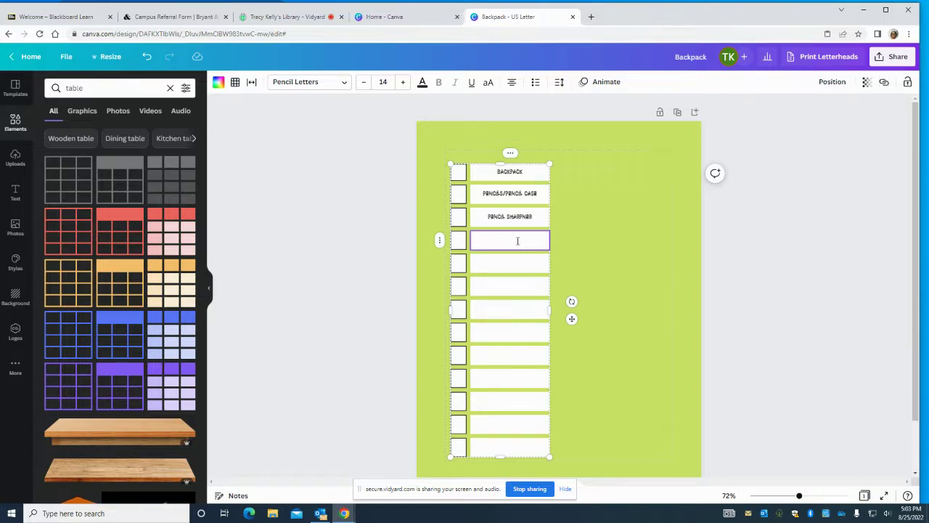
{"action": "type", "text": "BALLPOINT PENS"}
{"action": "left_click_drag", "start_coordinate": [798, 497], "coordinate": [805, 498]}
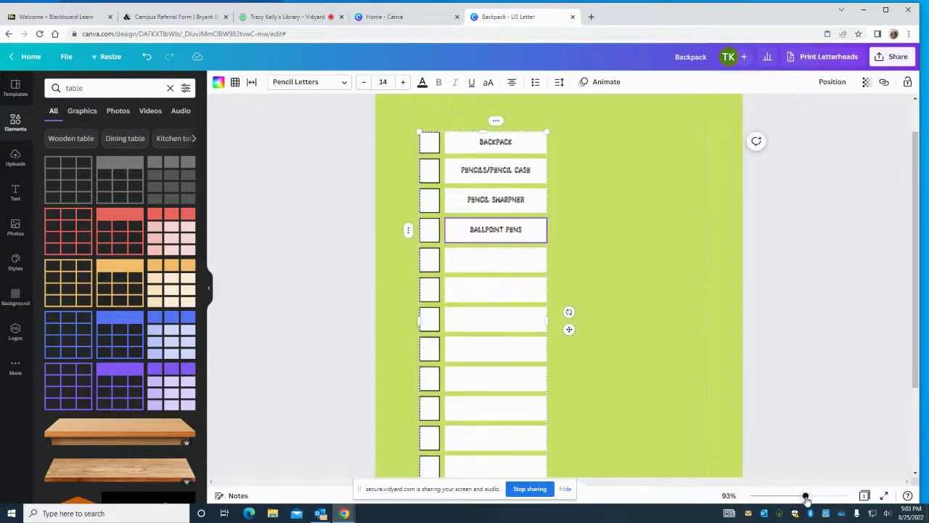
{"action": "left_click", "coordinate": [479, 261]}
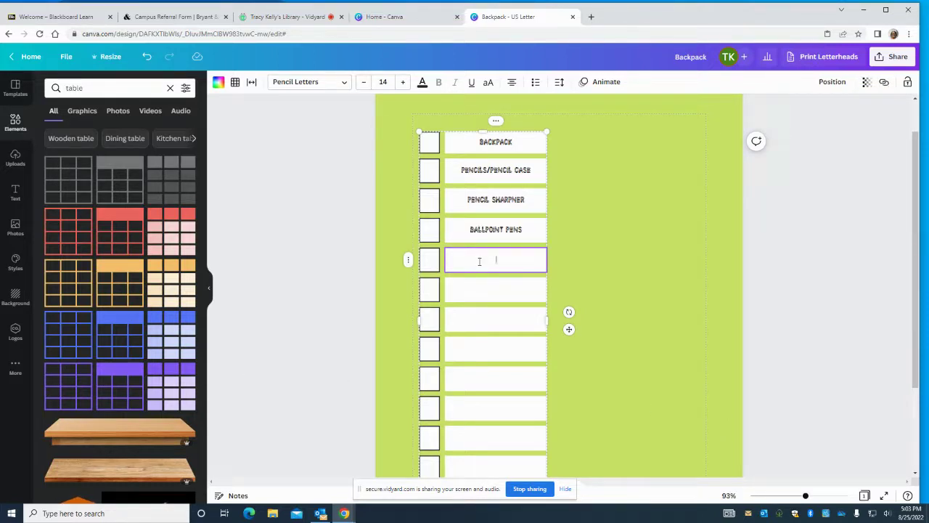
{"action": "type", "text": "ERASERS"}
Enter "NOTEBOOKS" in the sixth row's item cell
{"action": "left_click", "coordinate": [488, 296]}
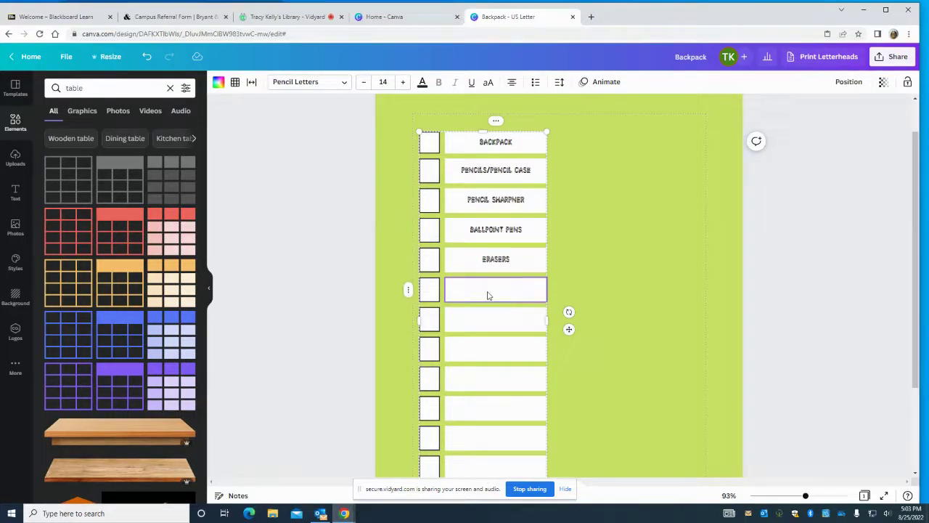
{"action": "left_click", "coordinate": [488, 292]}
{"action": "type", "text": "NOTEBOKKS"}
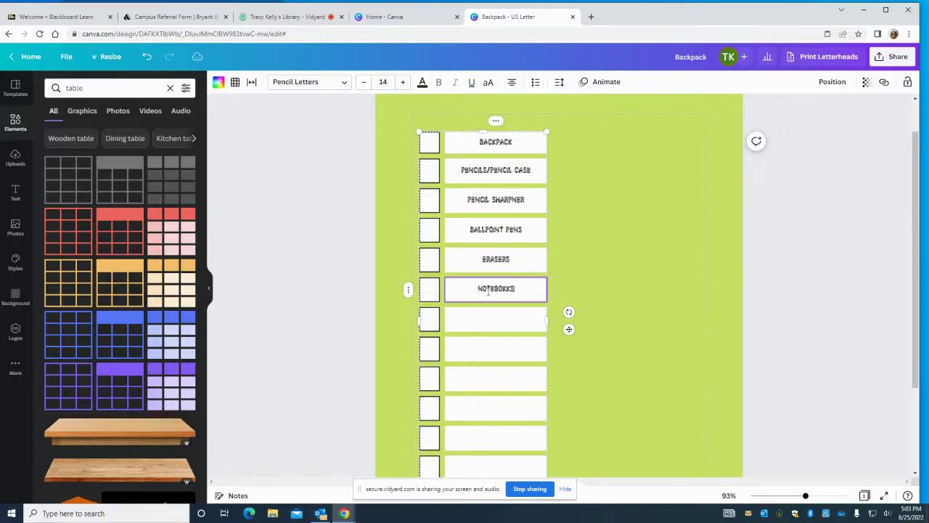
{"action": "key", "text": "BackSpace"}
{"action": "key", "text": "BackSpace"}
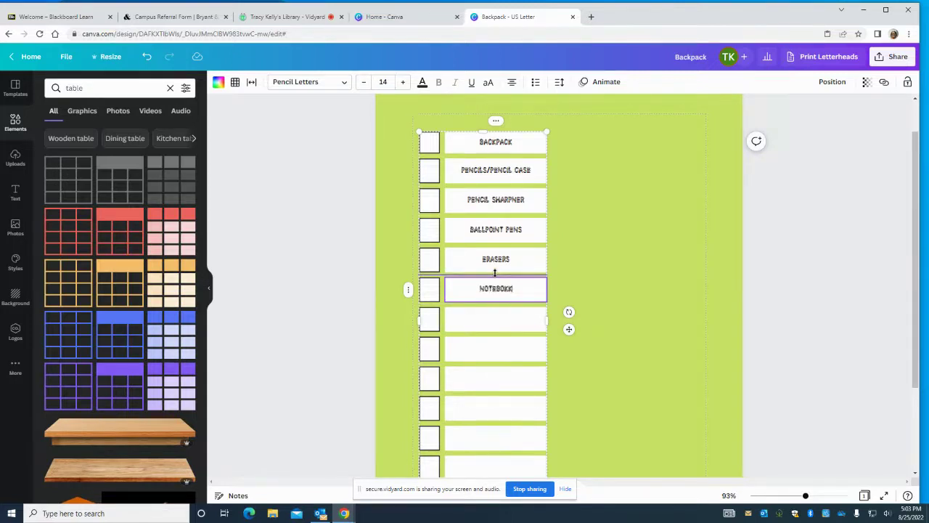
{"action": "key", "text": "BackSpace"}
{"action": "type", "text": "OKS"}
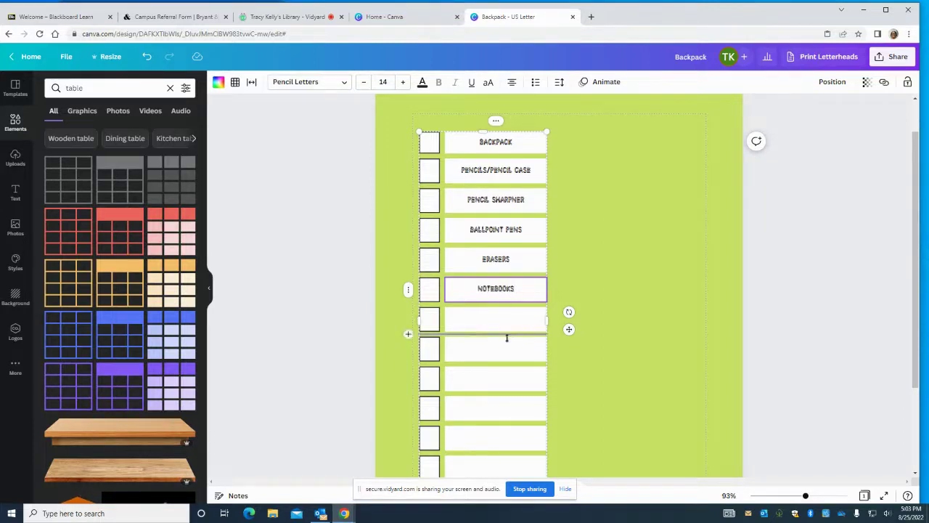
Enter "FOLDERS" in the seventh row's item cell and "3-RING BINDER" in the eighth row's
{"action": "left_click", "coordinate": [488, 318]}
{"action": "left_click", "coordinate": [486, 320]}
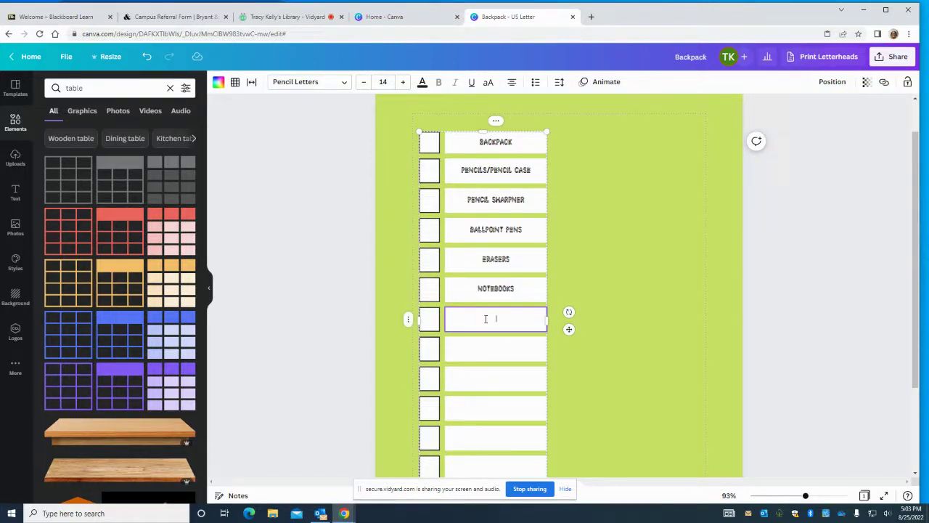
{"action": "type", "text": "FOLDERS"}
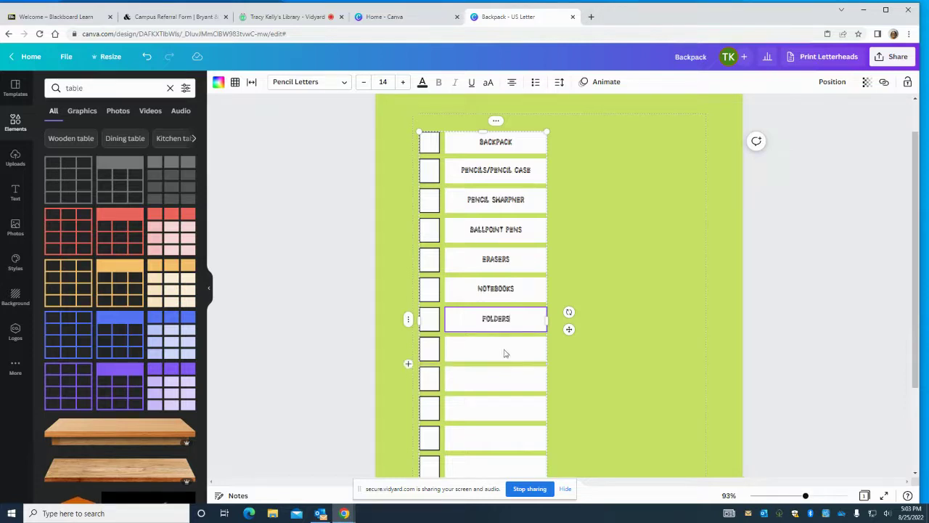
{"action": "left_click", "coordinate": [504, 352]}
{"action": "left_click", "coordinate": [505, 351]}
{"action": "type", "text": "S"}
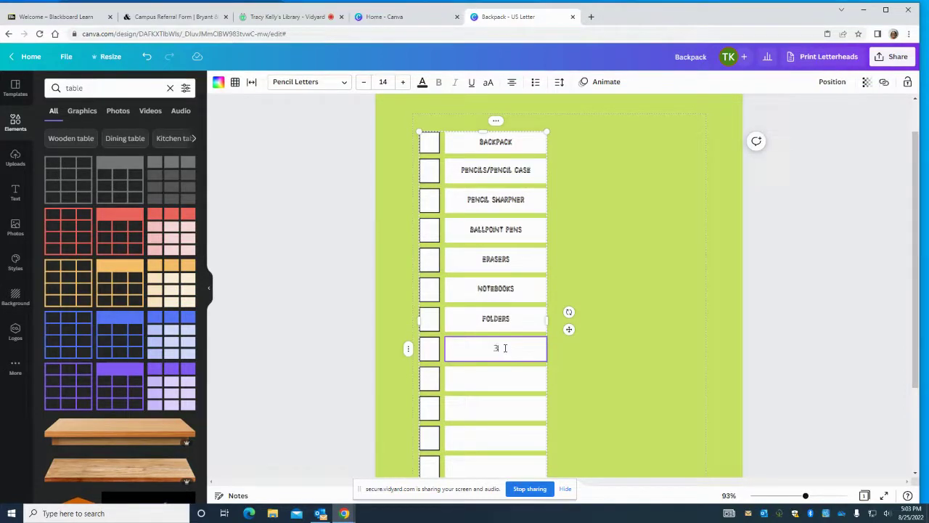
{"action": "type", "text": "-RING BINDER"}
Enter "BOOK COVERS" in the ninth row's item cell and "HIGHLIGHTERS" in the tenth row's
{"action": "left_click", "coordinate": [488, 373]}
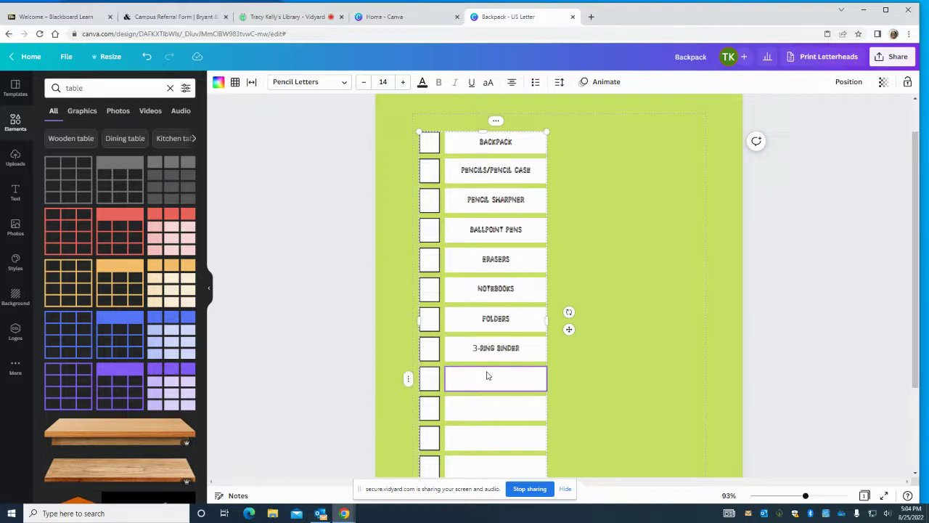
{"action": "type", "text": "BOOK COVERS"}
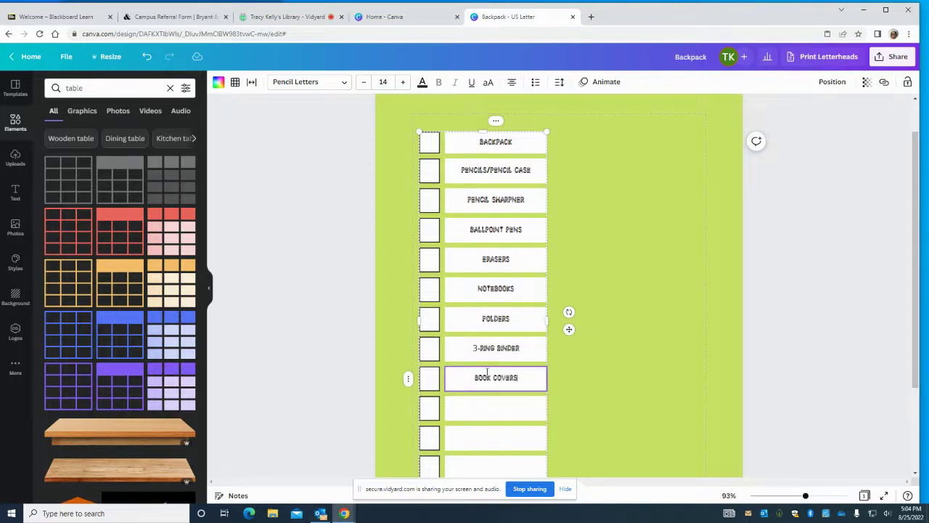
{"action": "left_click", "coordinate": [498, 411]}
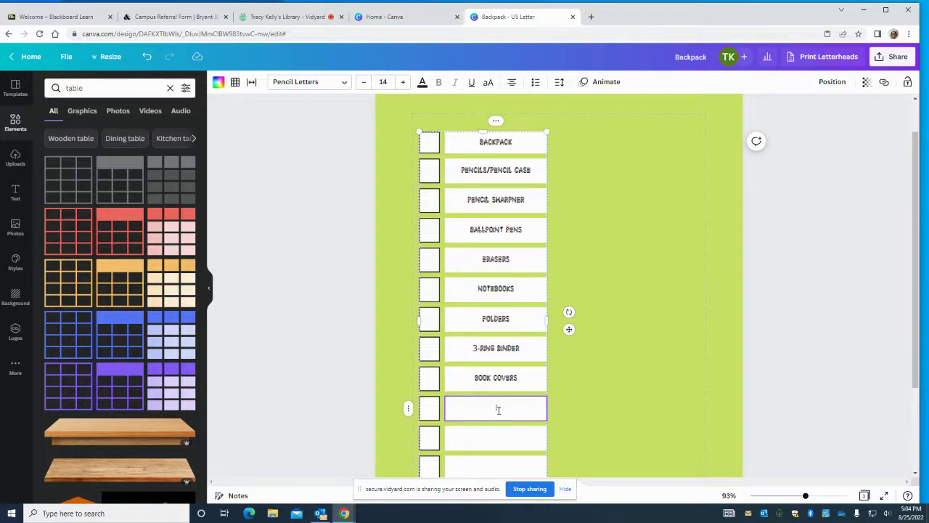
{"action": "type", "text": "HIGHLIGHTERS"}
{"action": "left_click", "coordinate": [501, 407]}
{"action": "type", "text": "H"}
Enter "INDEX CARDS" in the eleventh row's item cell and "CRAYONS" in the twelfth row's
{"action": "left_click", "coordinate": [494, 439]}
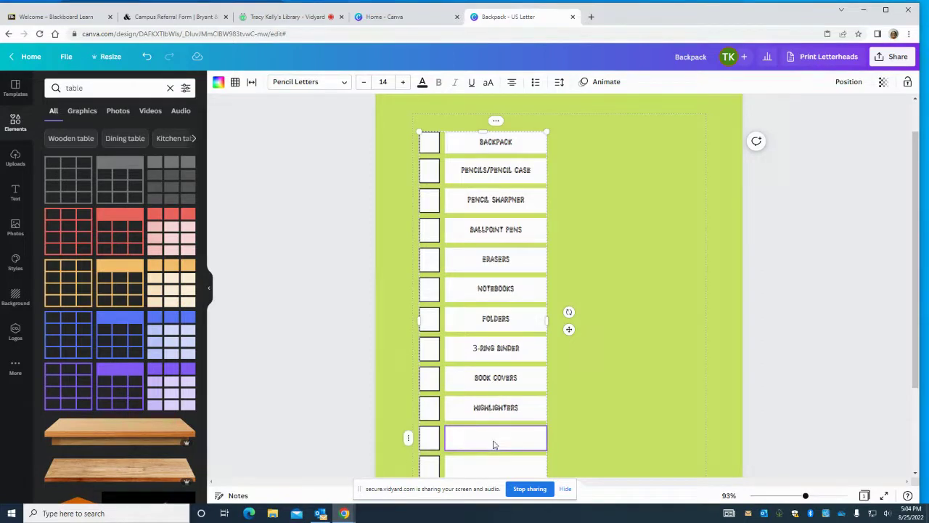
{"action": "left_click", "coordinate": [494, 441]}
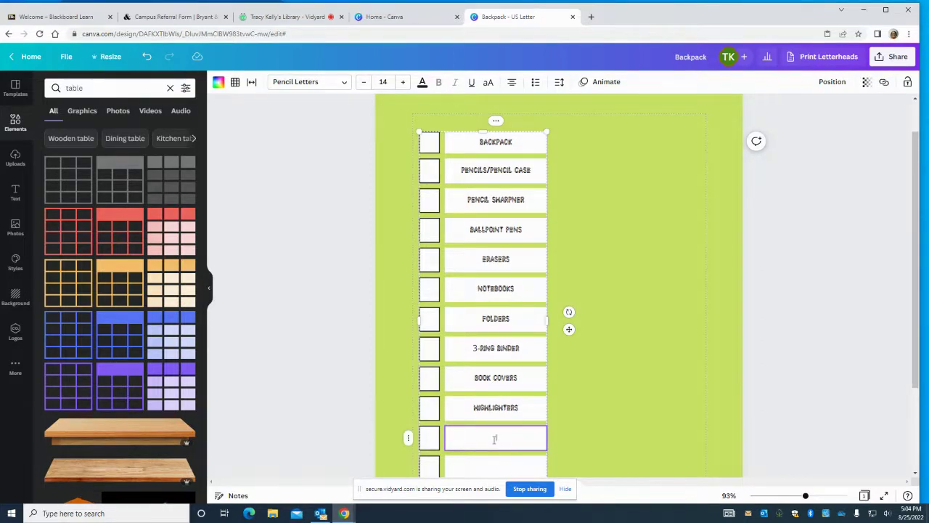
{"action": "type", "text": "INDEX CARDS"}
{"action": "scroll", "coordinate": [494, 441], "scroll_direction": "down", "scroll_amount": 3}
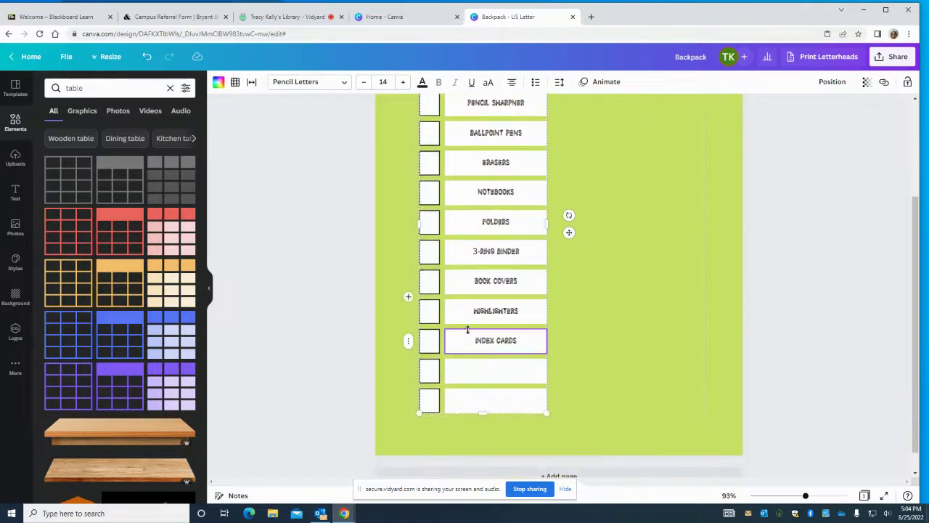
{"action": "left_click", "coordinate": [490, 373]}
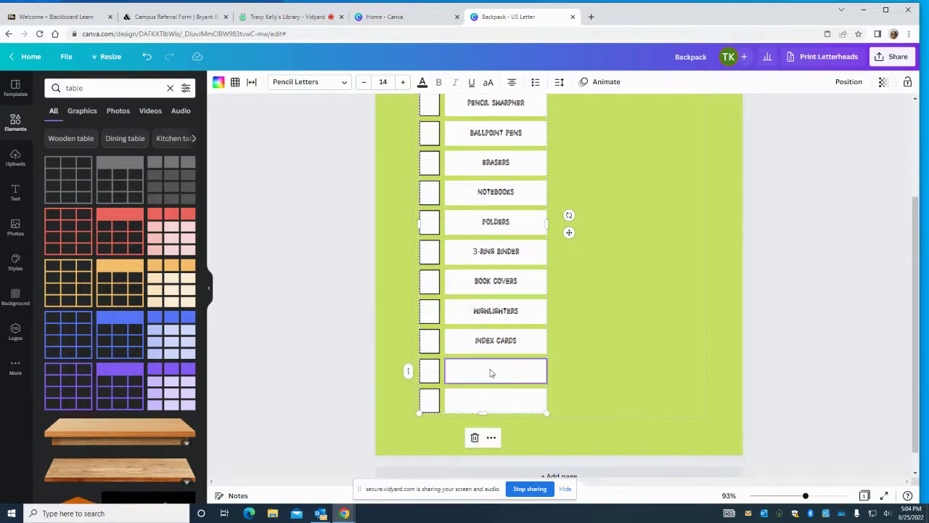
{"action": "left_click", "coordinate": [490, 374]}
{"action": "type", "text": "CRAY"}
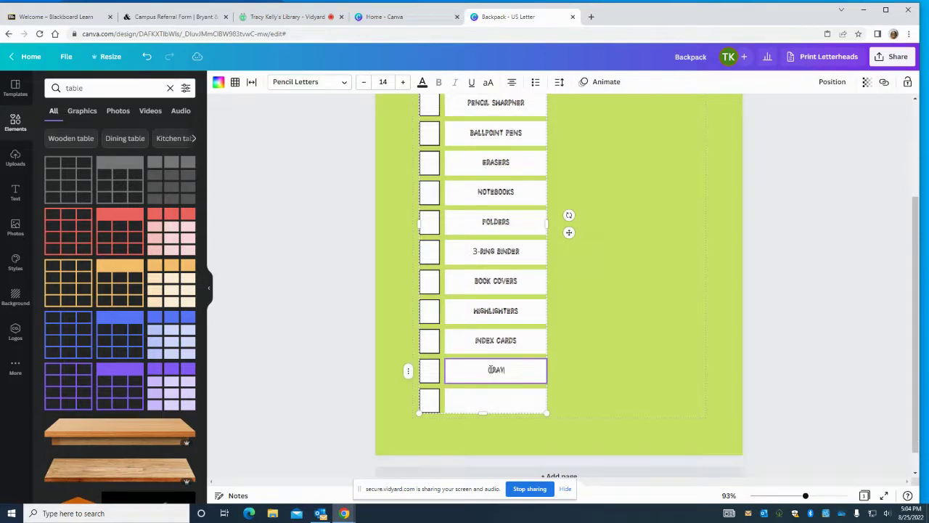
{"action": "type", "text": "ONS"}
Enter "MARKERS" in the item cell of the table's last row
{"action": "left_click", "coordinate": [501, 406]}
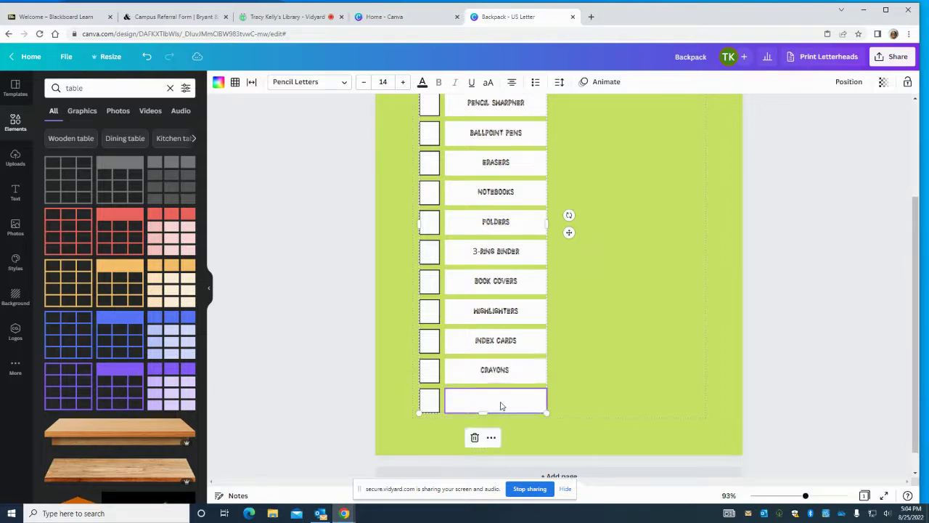
{"action": "left_click", "coordinate": [501, 404]}
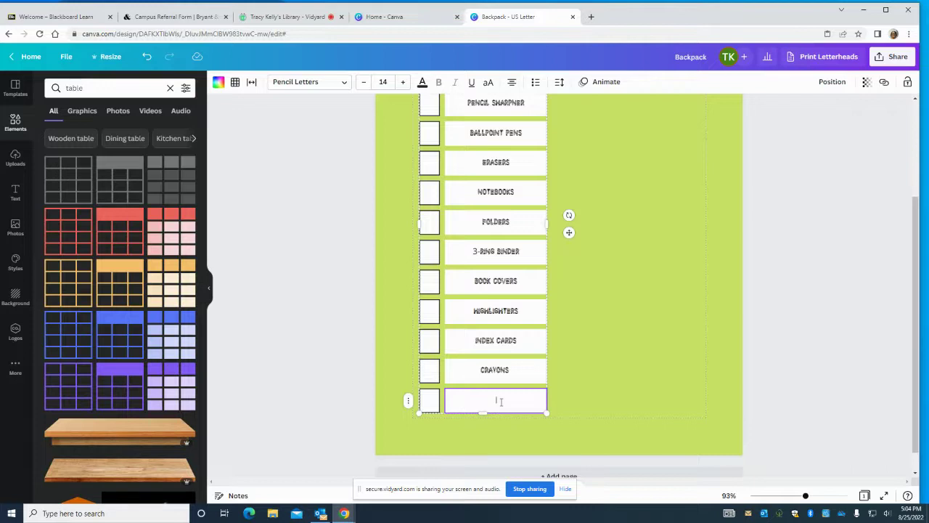
{"action": "type", "text": "MARKERS"}
{"action": "left_click", "coordinate": [584, 289]}
{"action": "left_click", "coordinate": [522, 408]}
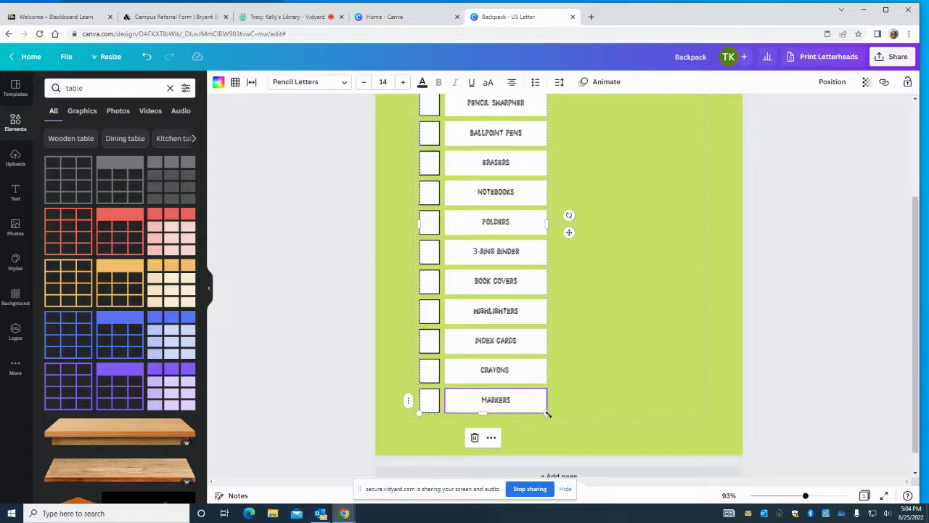
Make the whole checklist table slightly narrower and shorter, keeping it wide enough for each item to fit on one line
{"action": "left_click_drag", "start_coordinate": [547, 412], "coordinate": [507, 371]}
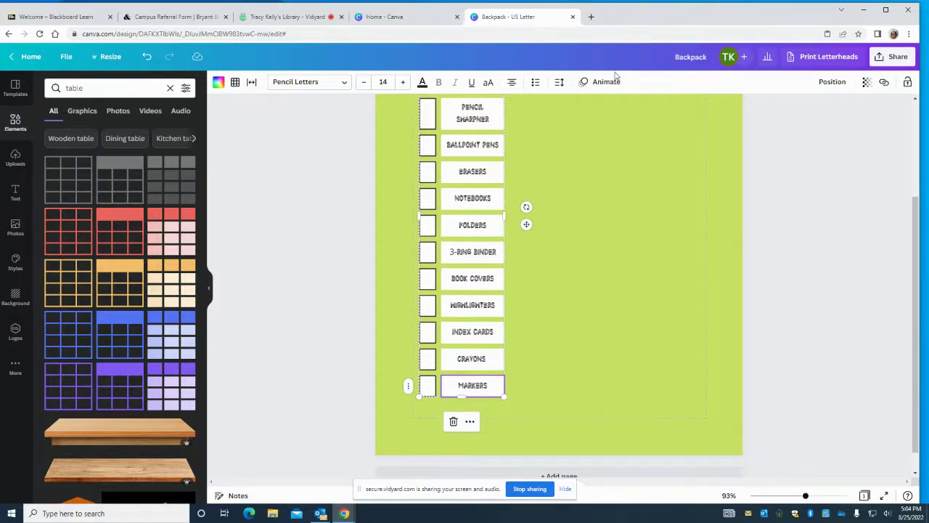
{"action": "scroll", "coordinate": [538, 132], "scroll_direction": "up", "scroll_amount": 3}
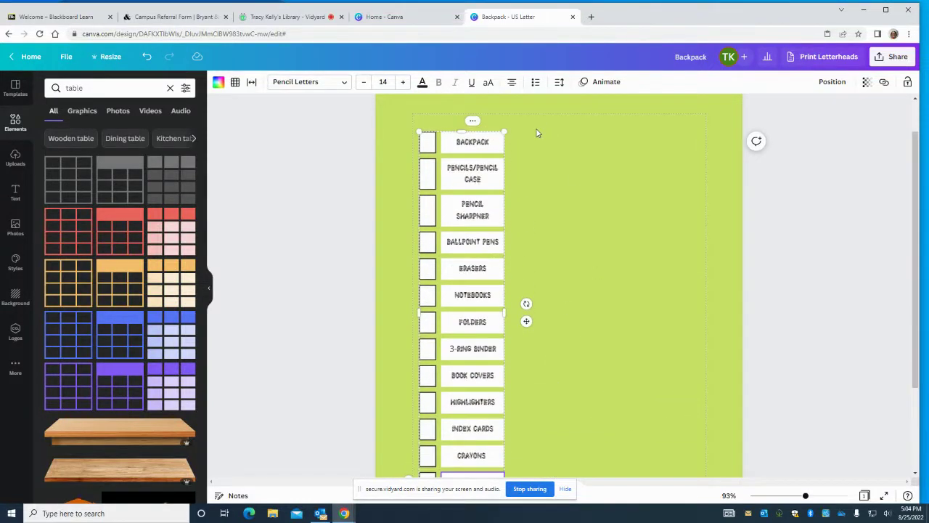
{"action": "scroll", "coordinate": [568, 152], "scroll_direction": "down", "scroll_amount": 2}
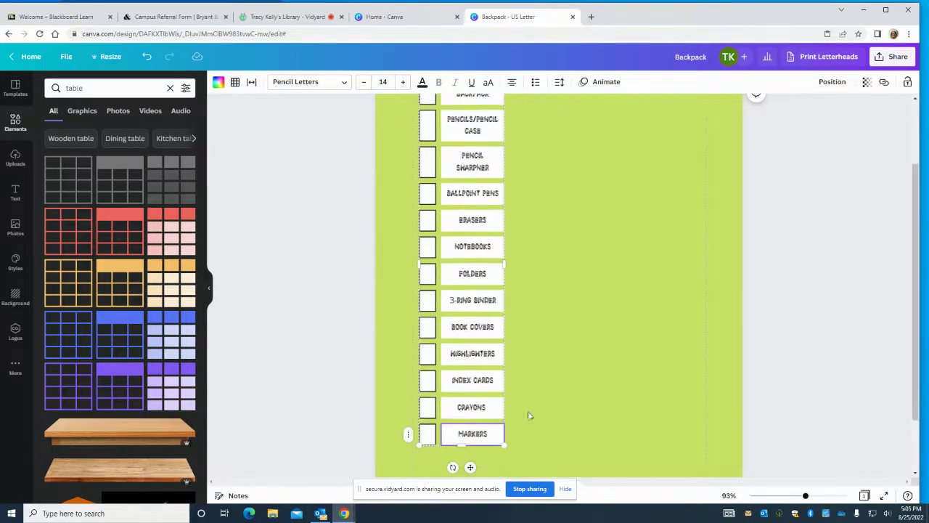
{"action": "left_click_drag", "start_coordinate": [504, 444], "coordinate": [531, 436]}
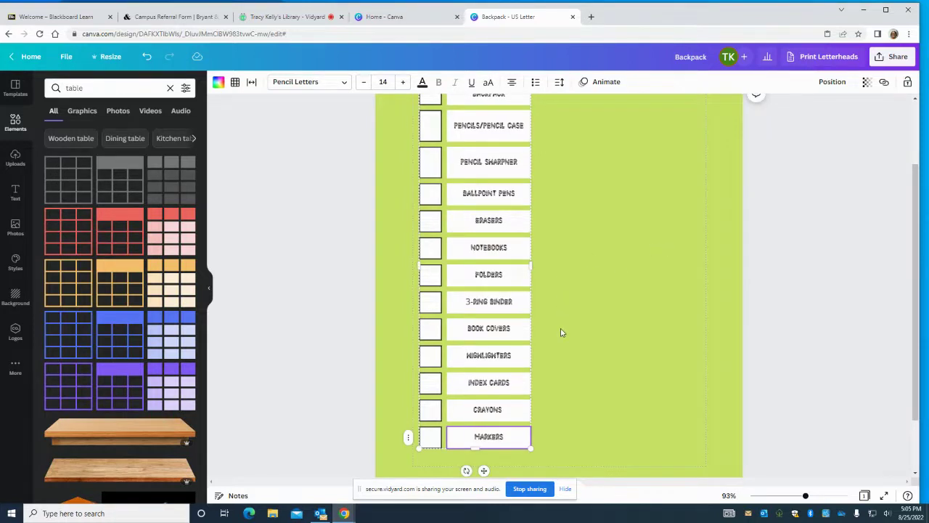
{"action": "scroll", "coordinate": [591, 256], "scroll_direction": "up", "scroll_amount": 4}
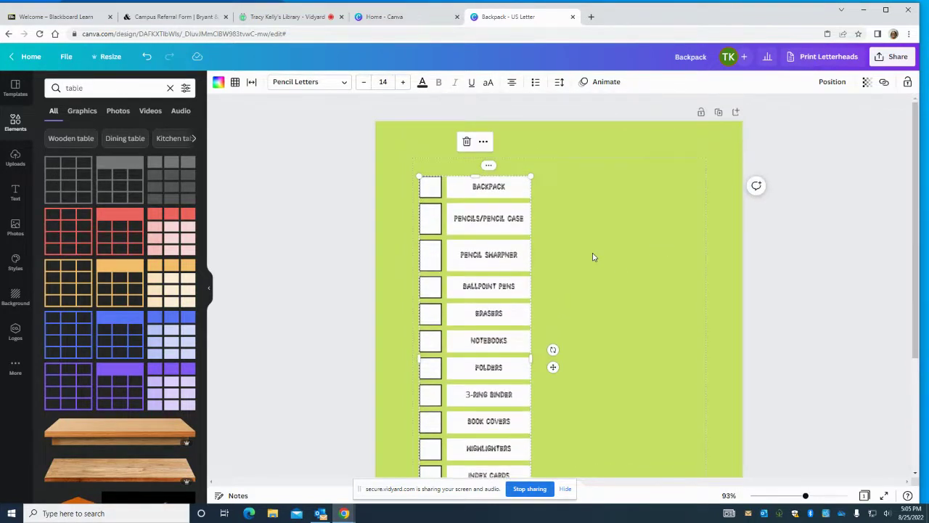
{"action": "scroll", "coordinate": [593, 256], "scroll_direction": "down", "scroll_amount": 5}
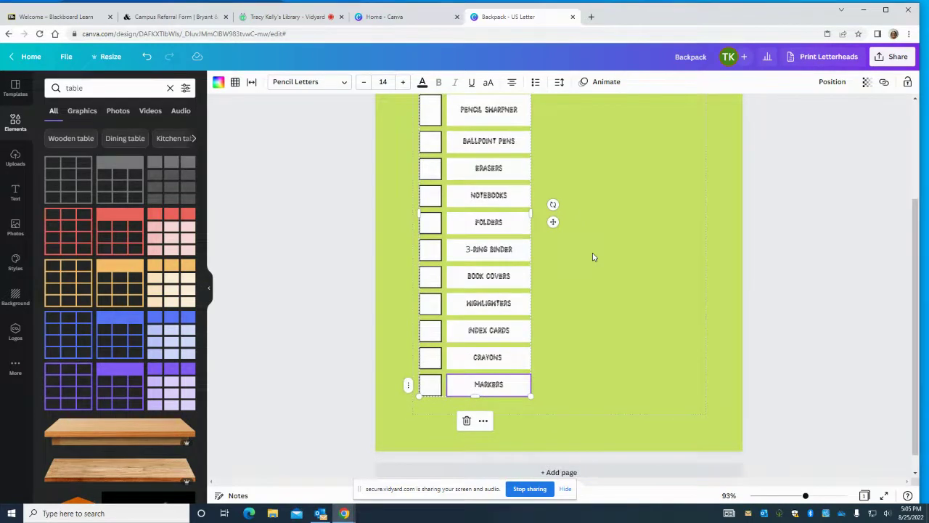
{"action": "scroll", "coordinate": [592, 257], "scroll_direction": "up", "scroll_amount": 3}
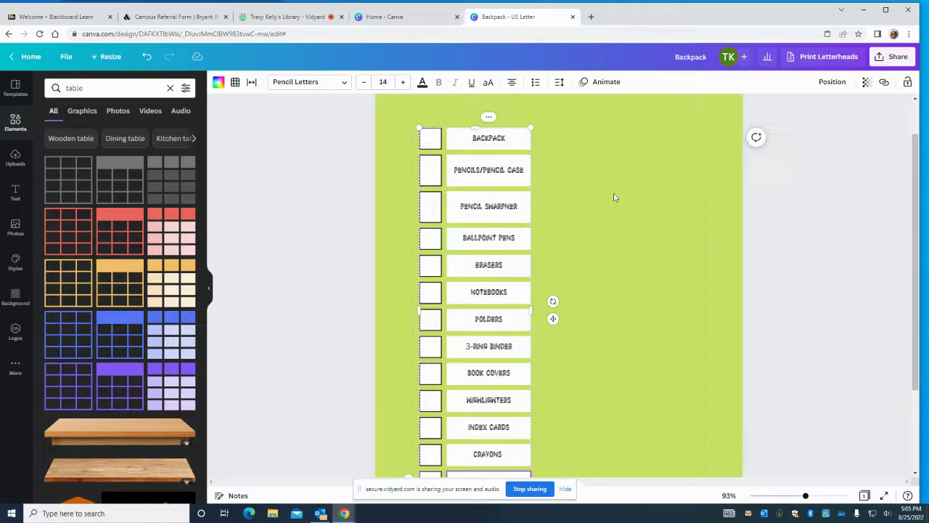
{"action": "left_click", "coordinate": [479, 218]}
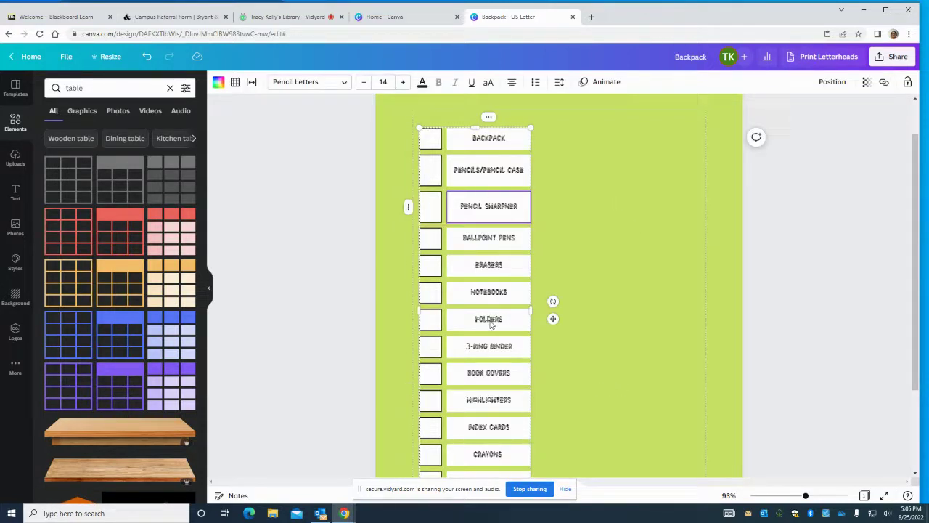
{"action": "scroll", "coordinate": [612, 335], "scroll_direction": "down", "scroll_amount": 2}
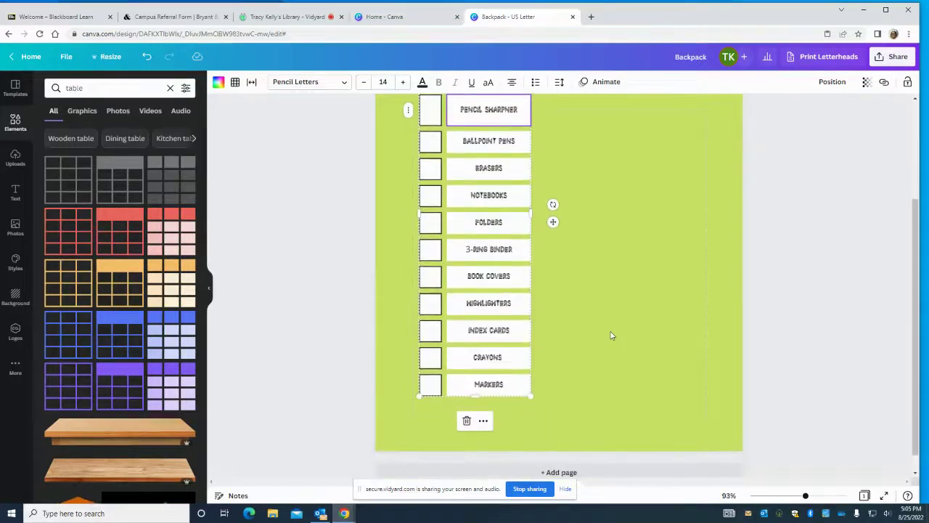
{"action": "scroll", "coordinate": [611, 334], "scroll_direction": "up", "scroll_amount": 3}
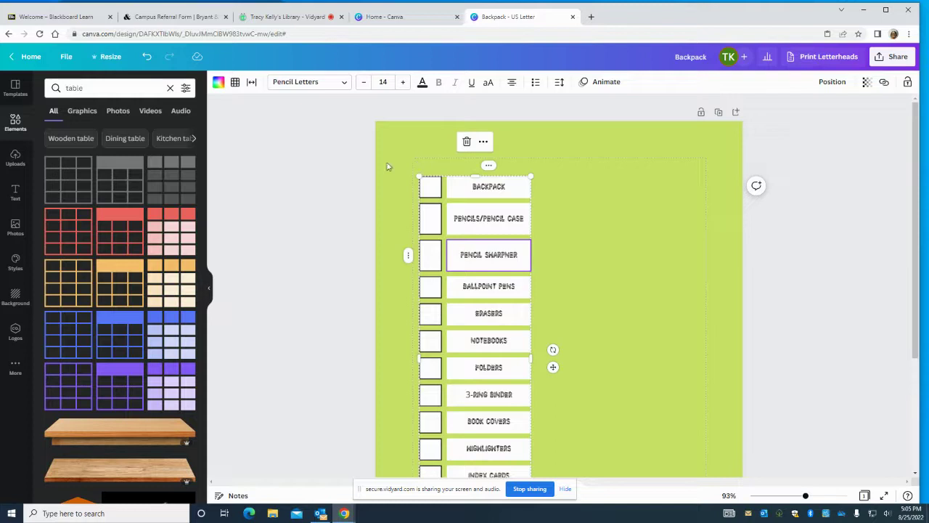
Duplicate the whole checklist table by copying and pasting it, and place the copy beside the original with their top edges aligned
{"action": "left_click_drag", "start_coordinate": [398, 165], "coordinate": [541, 458]}
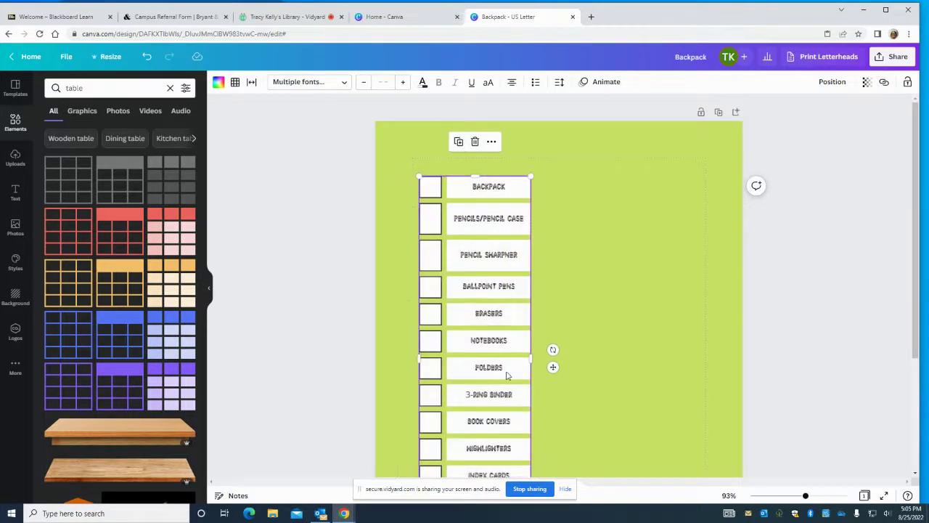
{"action": "right_click", "coordinate": [464, 276]}
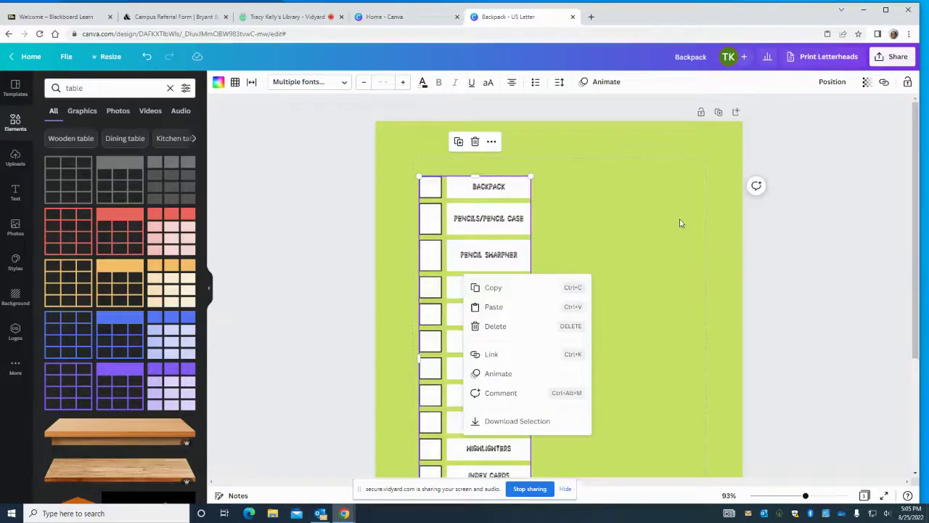
{"action": "scroll", "coordinate": [680, 218], "scroll_direction": "down", "scroll_amount": 3}
{"action": "scroll", "coordinate": [634, 199], "scroll_direction": "up", "scroll_amount": 3}
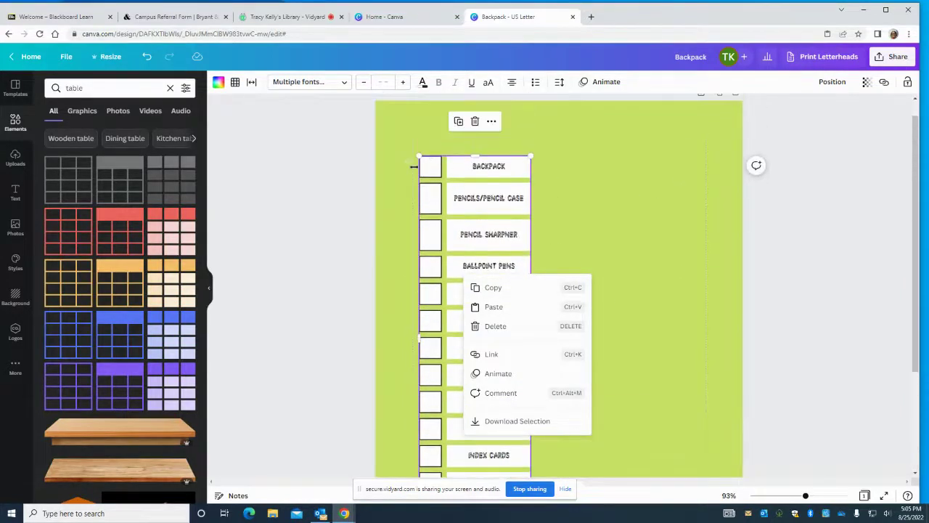
{"action": "left_click", "coordinate": [496, 289]}
{"action": "right_click", "coordinate": [562, 224]}
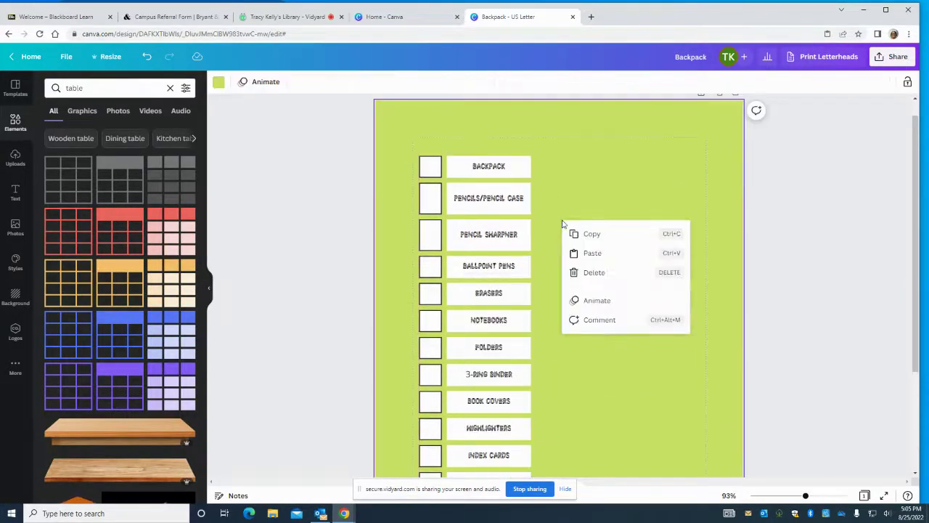
{"action": "left_click", "coordinate": [592, 253]}
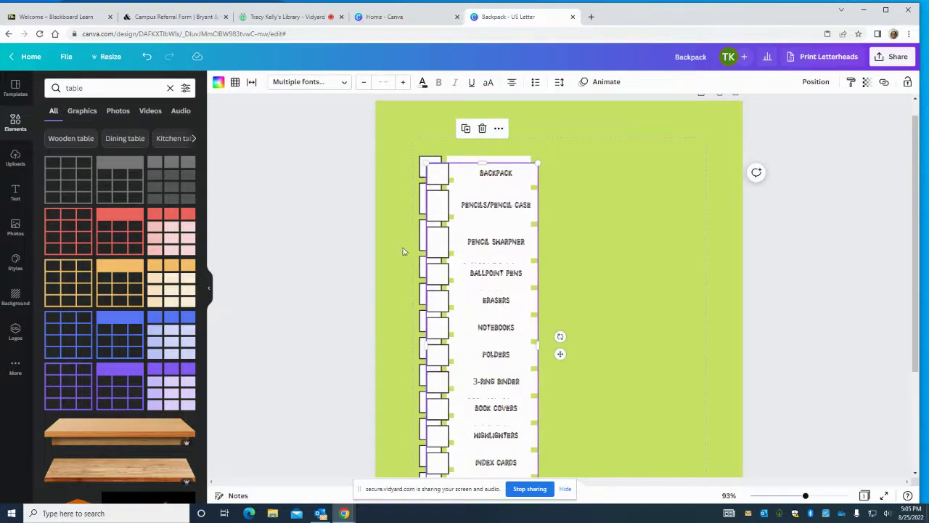
{"action": "mouse_move", "coordinate": [560, 354]}
{"action": "left_mouse_down"}
{"action": "mouse_move", "coordinate": [712, 324]}
{"action": "mouse_move", "coordinate": [692, 345]}
{"action": "left_mouse_up"}
In the duplicate table, replace the first row's item with "LUNCH BOX" and the second row's with "WATERBOTEL"
{"action": "left_click", "coordinate": [620, 169]}
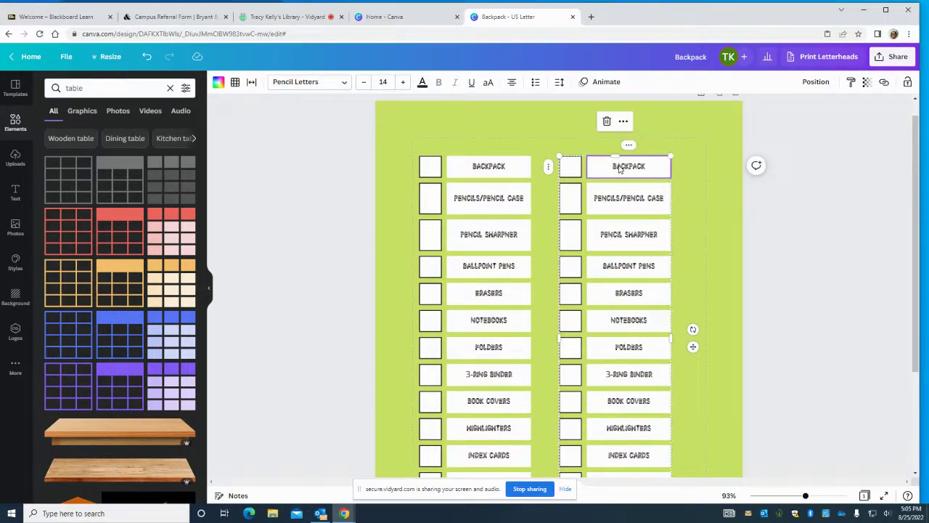
{"action": "double_click", "coordinate": [619, 167]}
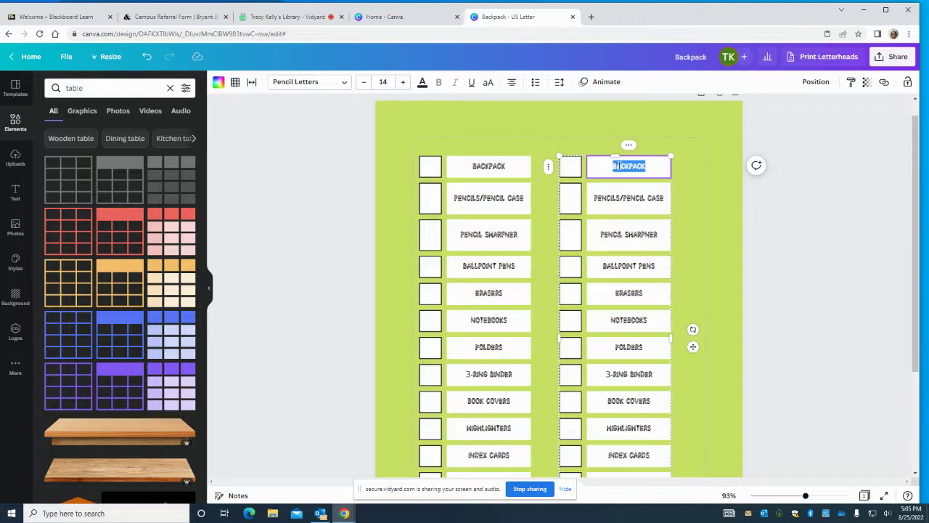
{"action": "key", "text": "BackSpace"}
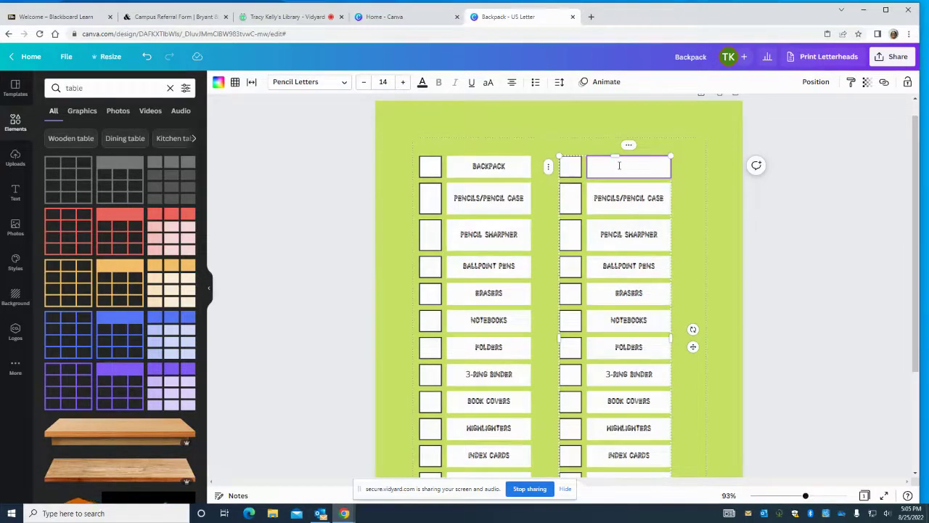
{"action": "type", "text": "LUNCH BOX"}
{"action": "double_click", "coordinate": [620, 200]}
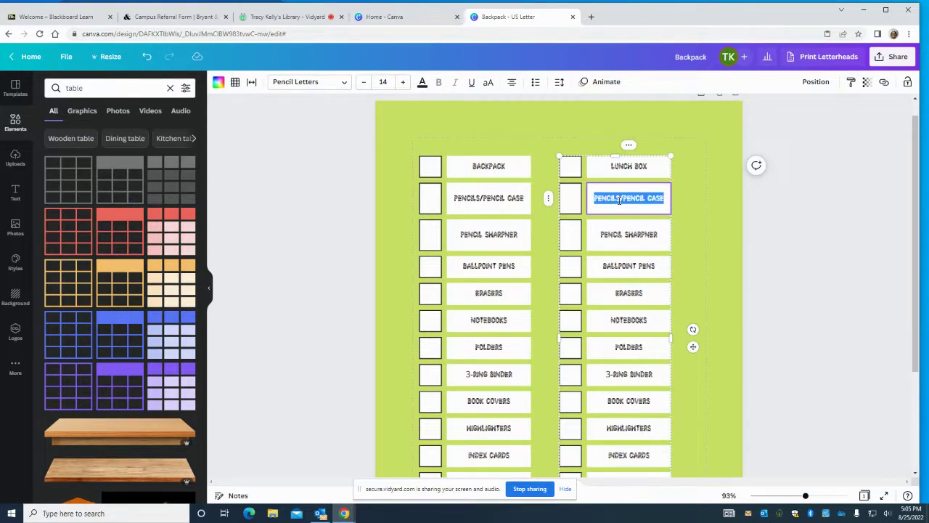
{"action": "type", "text": "WATERB"}
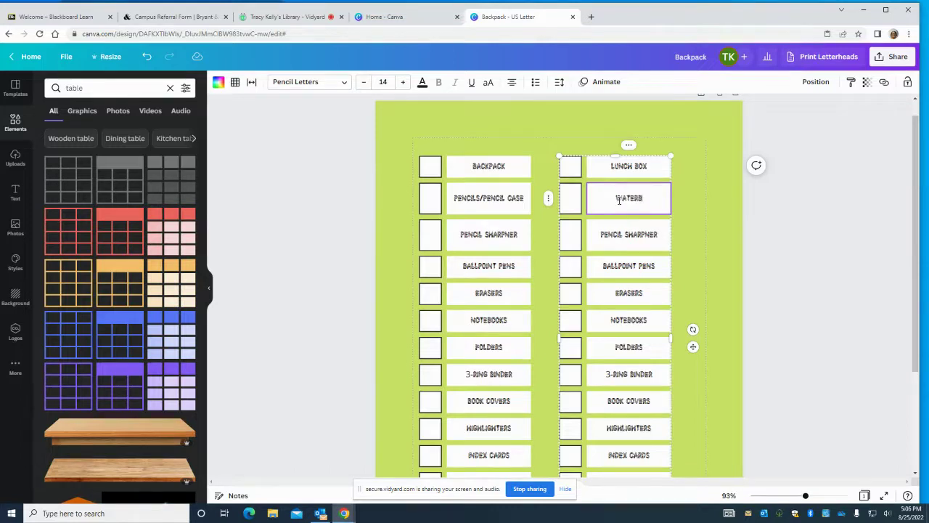
{"action": "type", "text": "OTEL"}
Replace the duplicate table's third item with "COLORED PENCILS" and its fourth item with "GLUE STICK"
{"action": "left_click", "coordinate": [629, 236]}
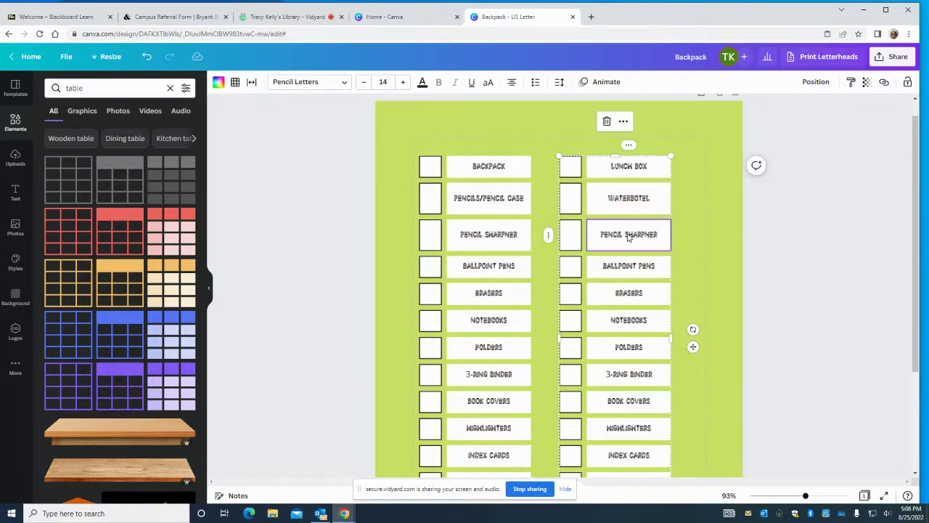
{"action": "left_click", "coordinate": [626, 234]}
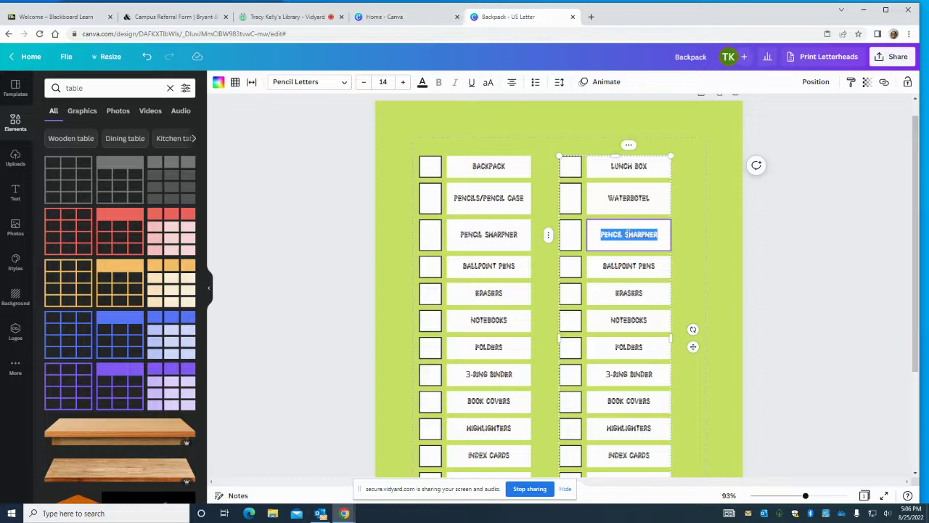
{"action": "type", "text": "COLORED"}
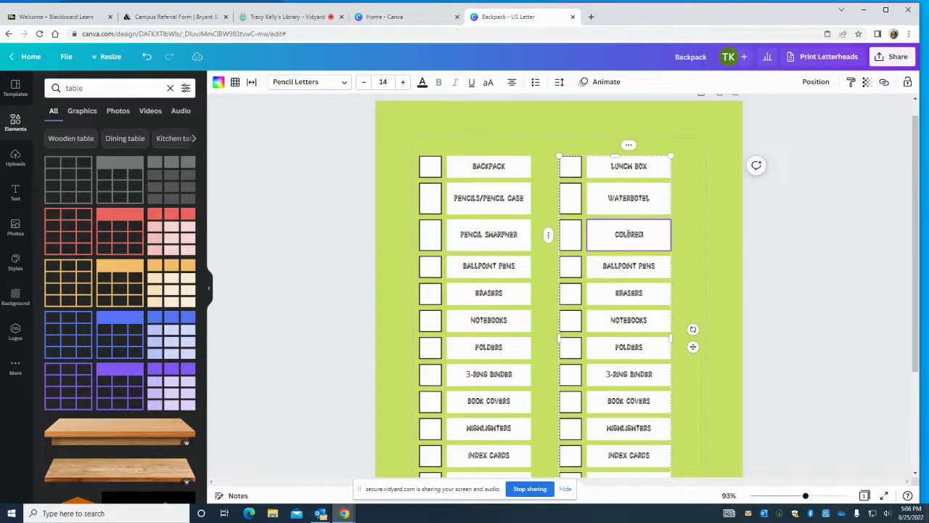
{"action": "type", "text": " PENCILS"}
{"action": "double_click", "coordinate": [621, 268]}
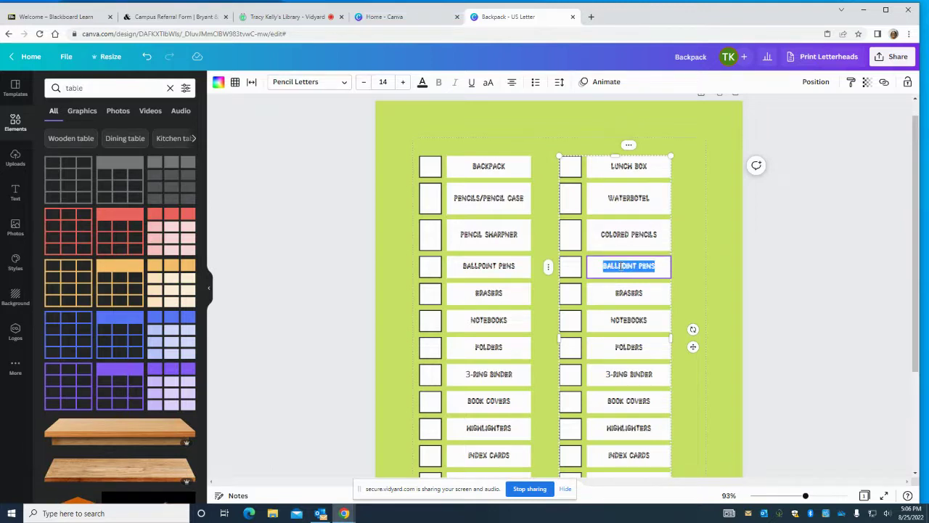
{"action": "type", "text": "GLUE ST"}
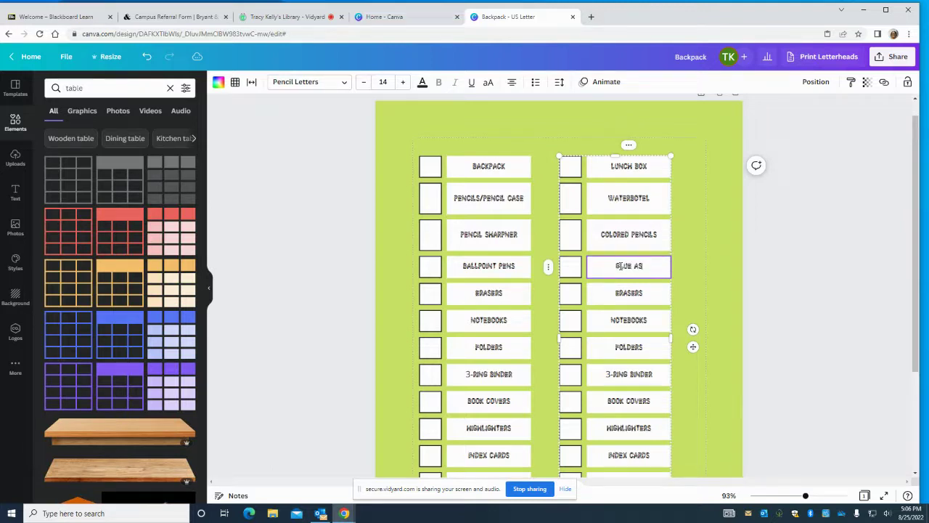
{"action": "key", "text": "BackSpace"}
{"action": "key", "text": "BackSpace"}
{"action": "type", "text": "STICK"}
Replace the duplicate table's fifth item with "SAFETY SCISSORS" and its sixth item with "CONSTRUCTION PAPER"
{"action": "left_click", "coordinate": [632, 294]}
{"action": "double_click", "coordinate": [634, 296]}
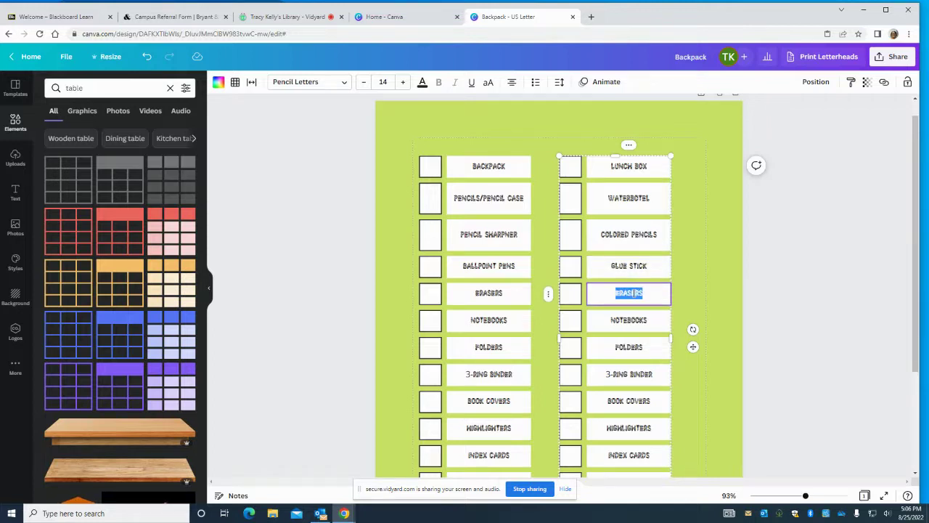
{"action": "type", "text": "SAFTEY S"}
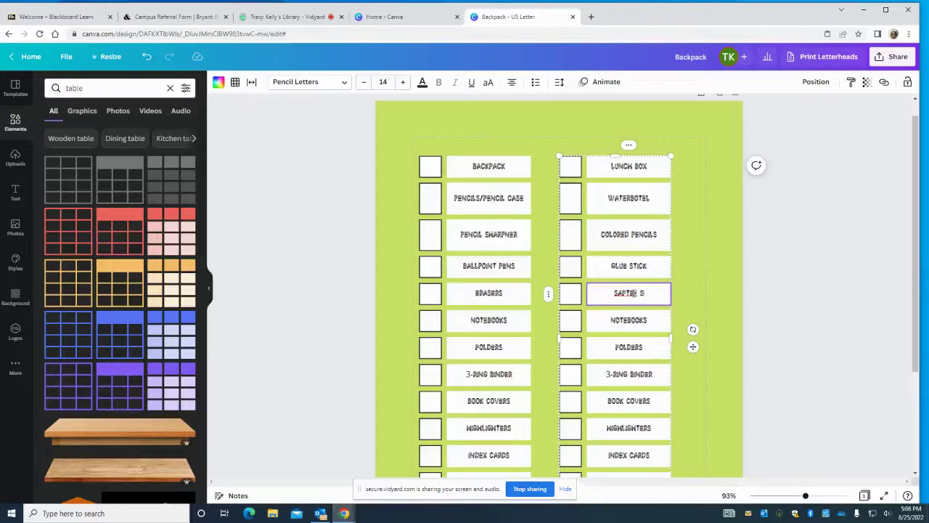
{"action": "type", "text": "CISSORS"}
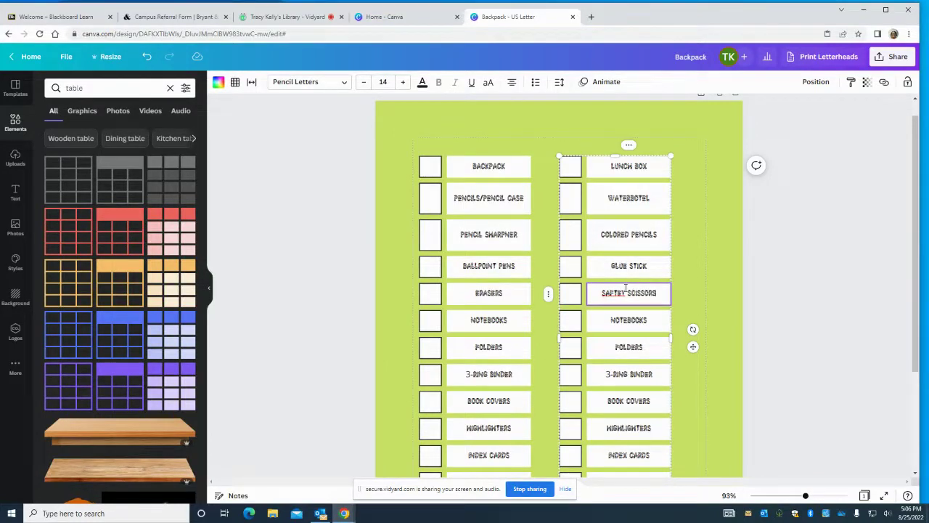
{"action": "key", "text": "BackSpace"}
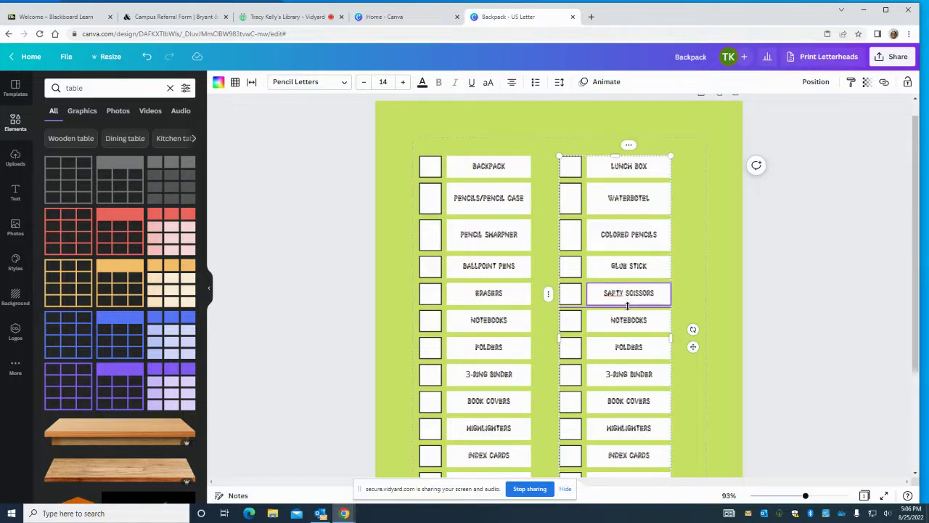
{"action": "type", "text": "E"}
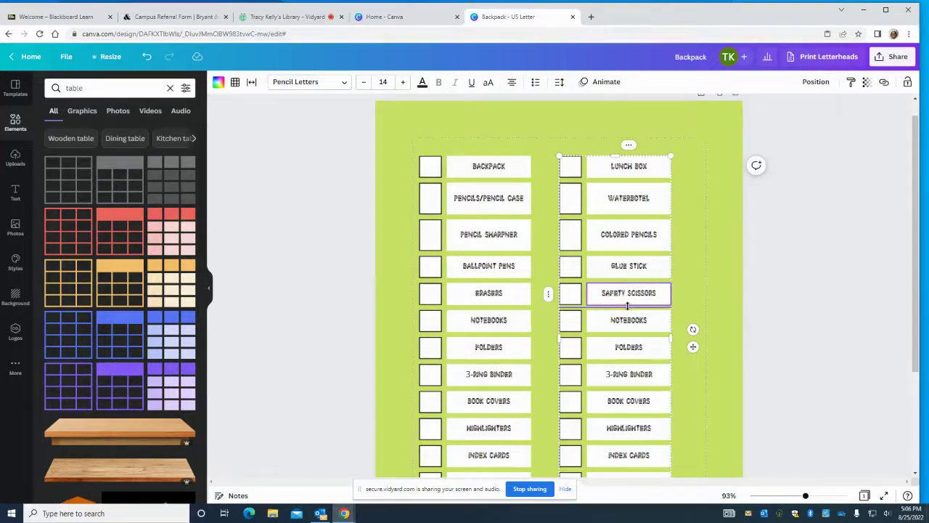
{"action": "double_click", "coordinate": [629, 321]}
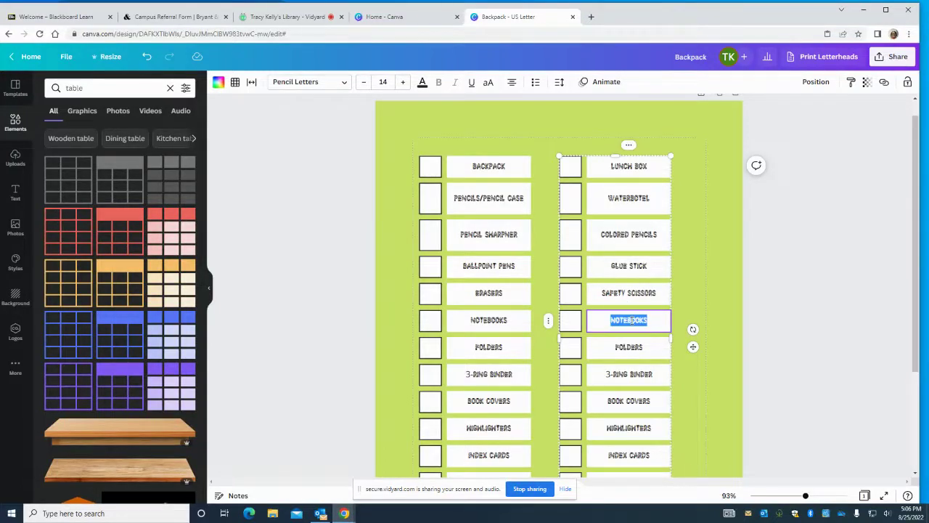
{"action": "type", "text": "CONSTRUCTION PAPER"}
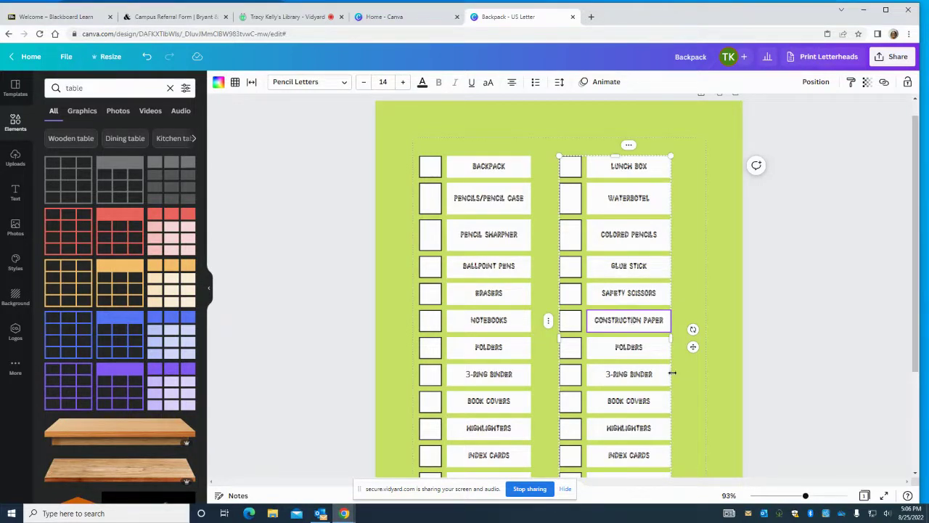
Clear the item text from the duplicate table's seventh, eighth and ninth rows
{"action": "left_click", "coordinate": [623, 355]}
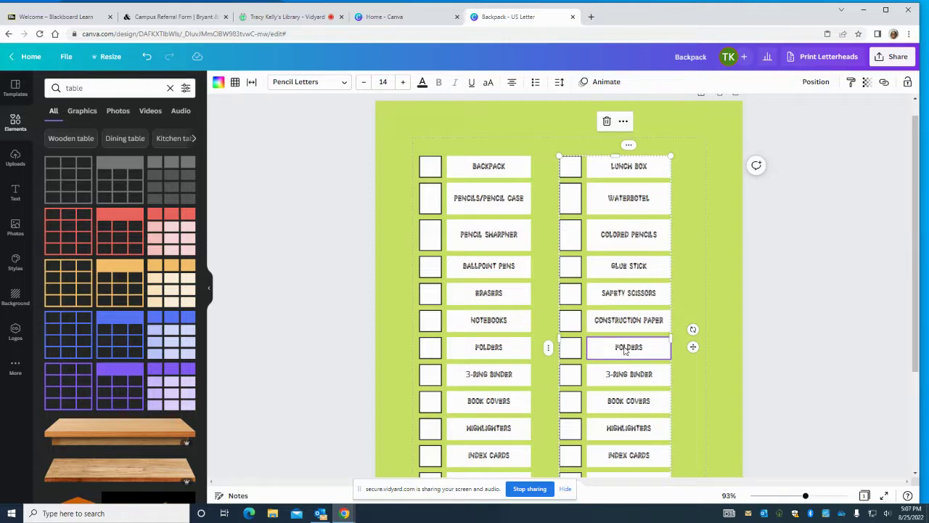
{"action": "double_click", "coordinate": [625, 351]}
{"action": "key", "text": "BackSpace"}
{"action": "scroll", "coordinate": [625, 347], "scroll_direction": "down", "scroll_amount": 3}
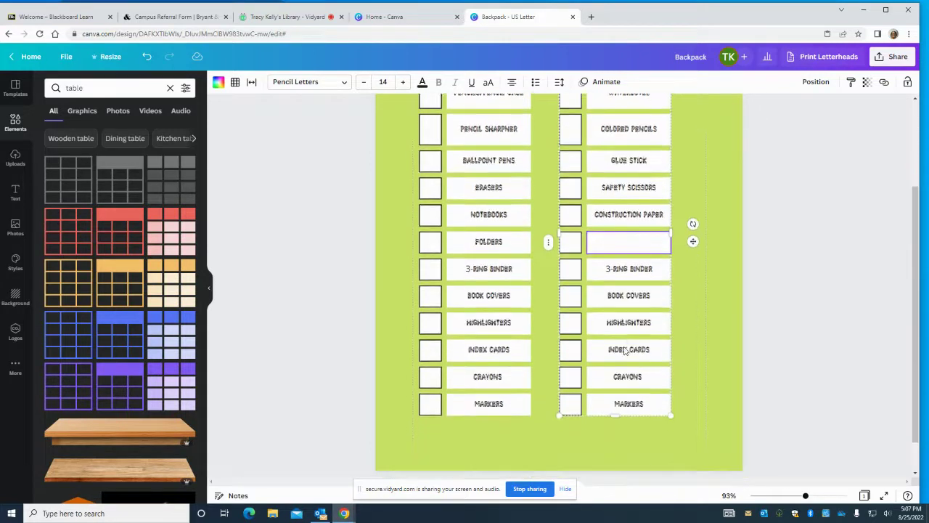
{"action": "left_click", "coordinate": [623, 231]}
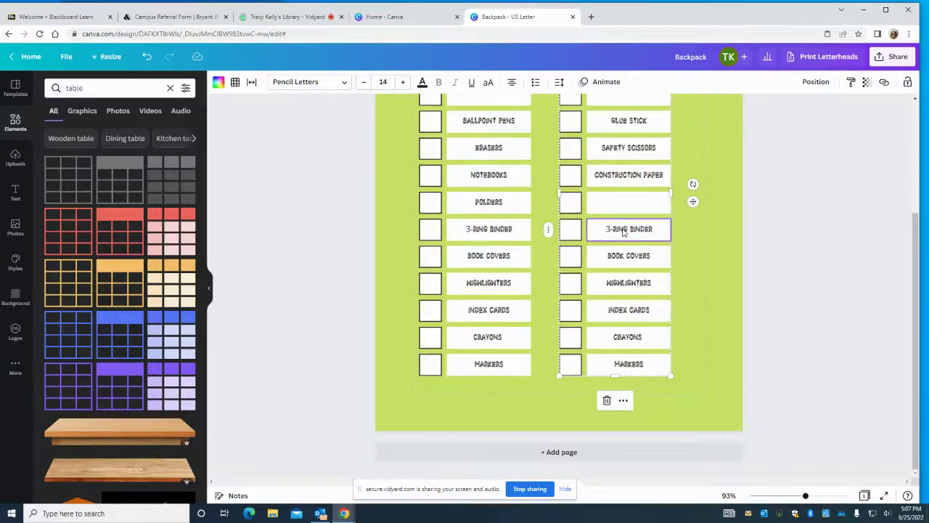
{"action": "double_click", "coordinate": [623, 231]}
{"action": "key", "text": "BackSpace"}
{"action": "left_click", "coordinate": [624, 256]}
{"action": "double_click", "coordinate": [625, 257]}
{"action": "key", "text": "BackSpace"}
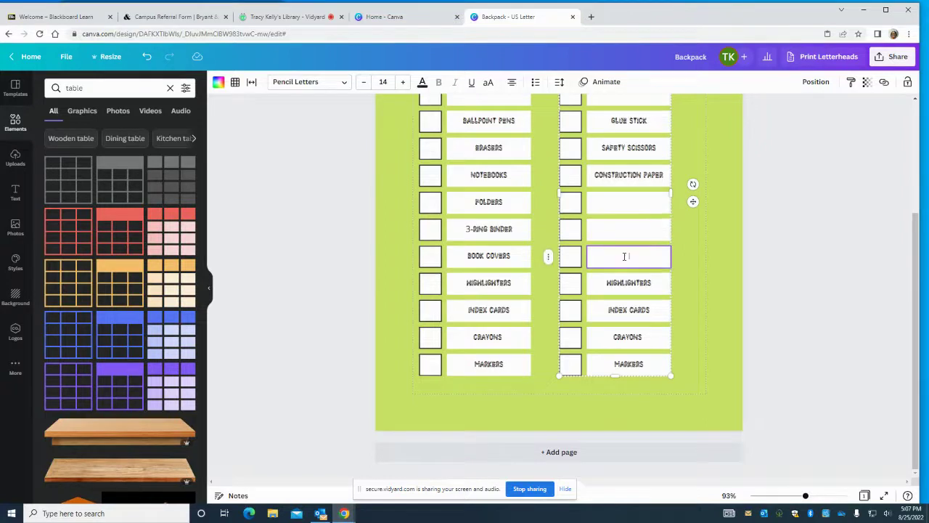
Clear the item text from the duplicate table's last four rows, from "HIGHLIGHTERS" through "MARKERS"
{"action": "left_click", "coordinate": [629, 287]}
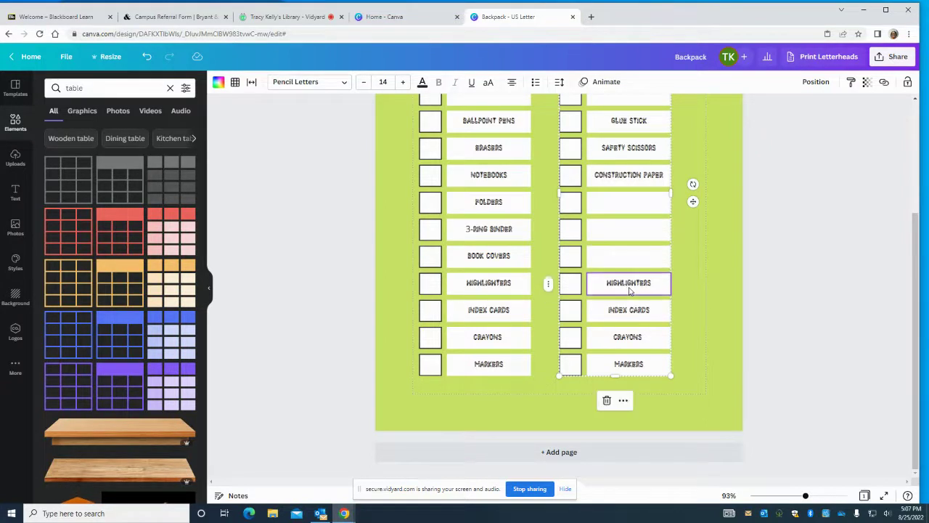
{"action": "double_click", "coordinate": [629, 284]}
{"action": "key", "text": "BackSpace"}
{"action": "left_click", "coordinate": [626, 312]}
{"action": "double_click", "coordinate": [626, 311]}
{"action": "key", "text": "BackSpace"}
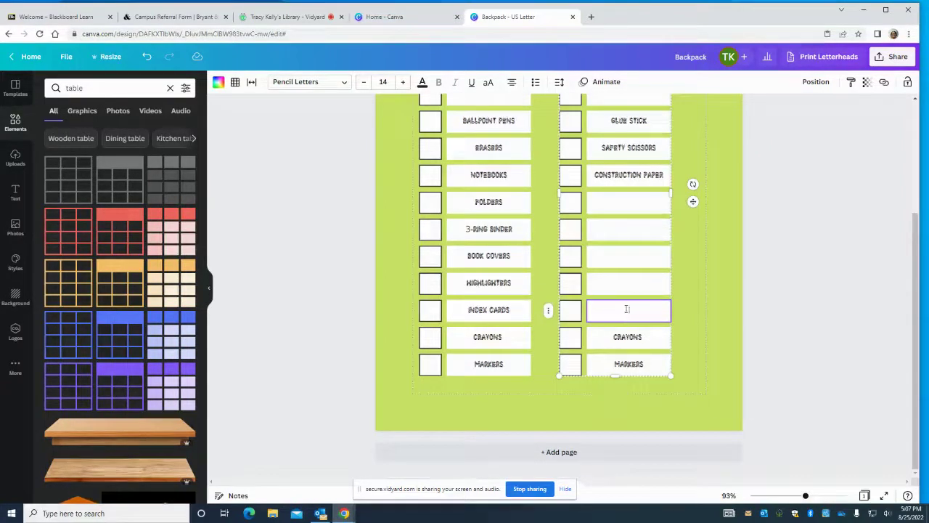
{"action": "left_click", "coordinate": [632, 343]}
{"action": "double_click", "coordinate": [632, 341]}
{"action": "key", "text": "BackSpace"}
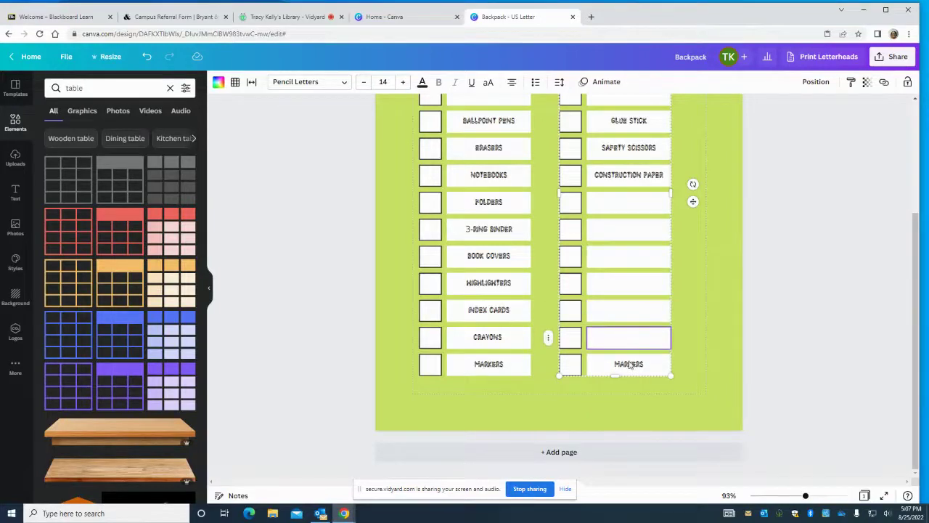
{"action": "left_click", "coordinate": [629, 363]}
{"action": "double_click", "coordinate": [633, 360]}
{"action": "key", "text": "BackSpace"}
Select both checklist tables together and move them slightly to the right so the pair is centred horizontally on the page
{"action": "scroll", "coordinate": [724, 309], "scroll_direction": "up", "scroll_amount": 3}
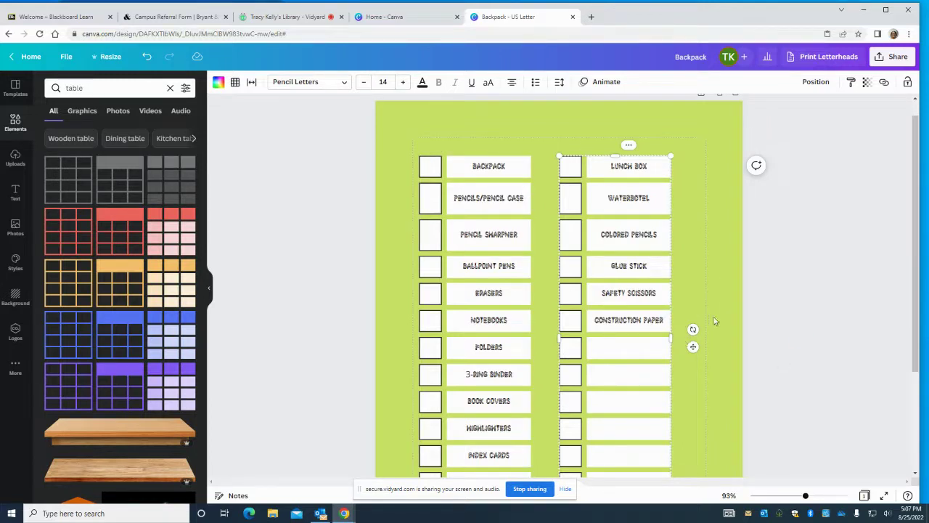
{"action": "scroll", "coordinate": [721, 295], "scroll_direction": "down", "scroll_amount": 3}
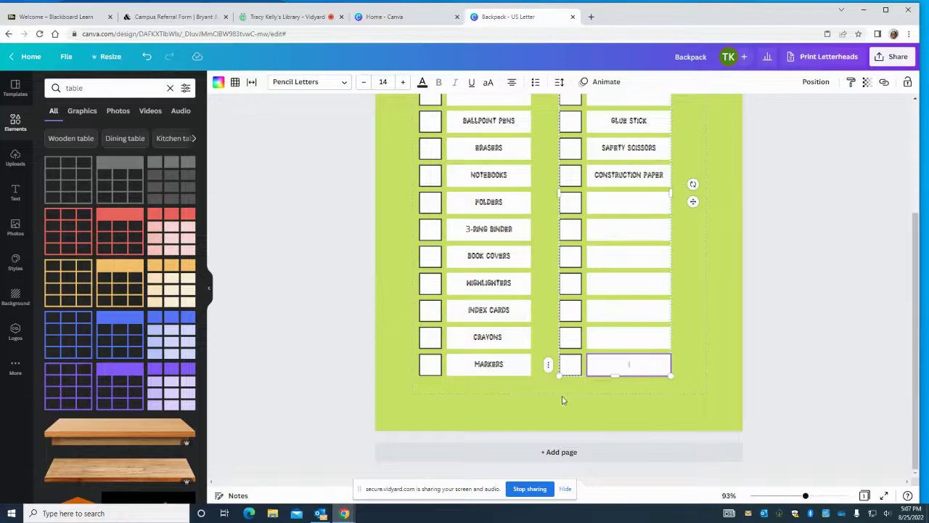
{"action": "scroll", "coordinate": [560, 396], "scroll_direction": "up", "scroll_amount": 2}
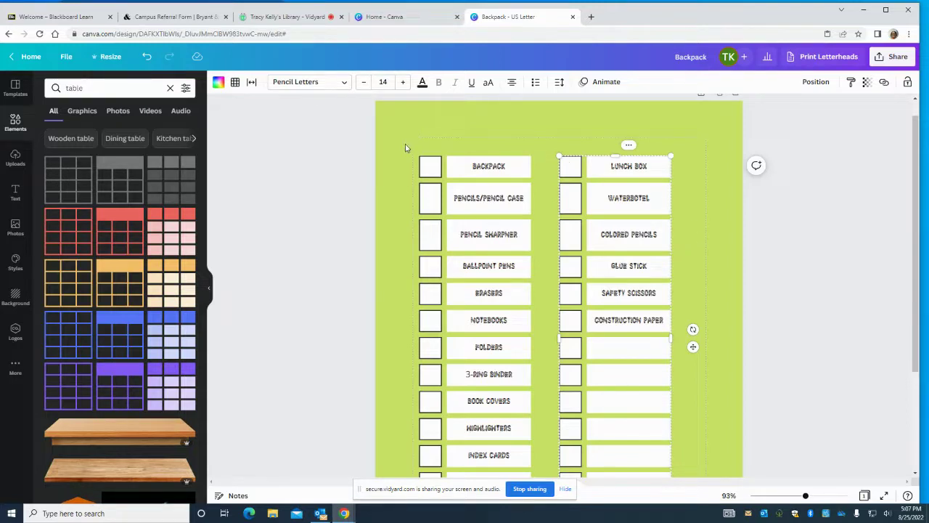
{"action": "left_click_drag", "start_coordinate": [407, 147], "coordinate": [722, 476]}
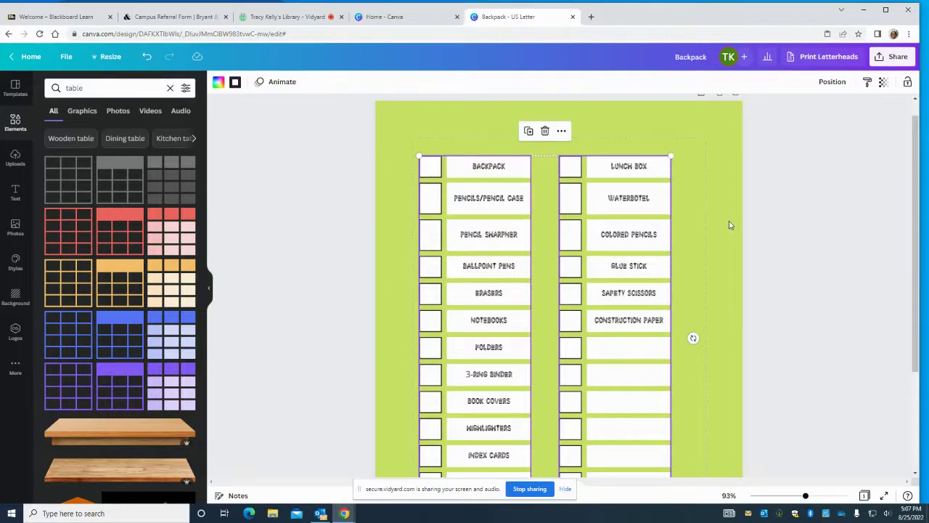
{"action": "scroll", "coordinate": [730, 225], "scroll_direction": "down", "scroll_amount": 3}
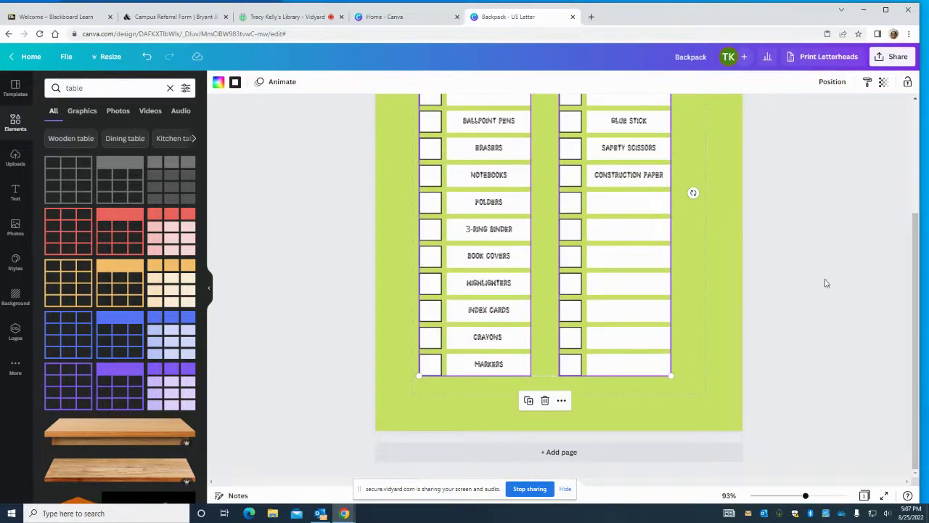
{"action": "scroll", "coordinate": [823, 273], "scroll_direction": "up", "scroll_amount": 3}
{"action": "scroll", "coordinate": [823, 273], "scroll_direction": "down", "scroll_amount": 3}
{"action": "left_click_drag", "start_coordinate": [541, 176], "coordinate": [557, 175]}
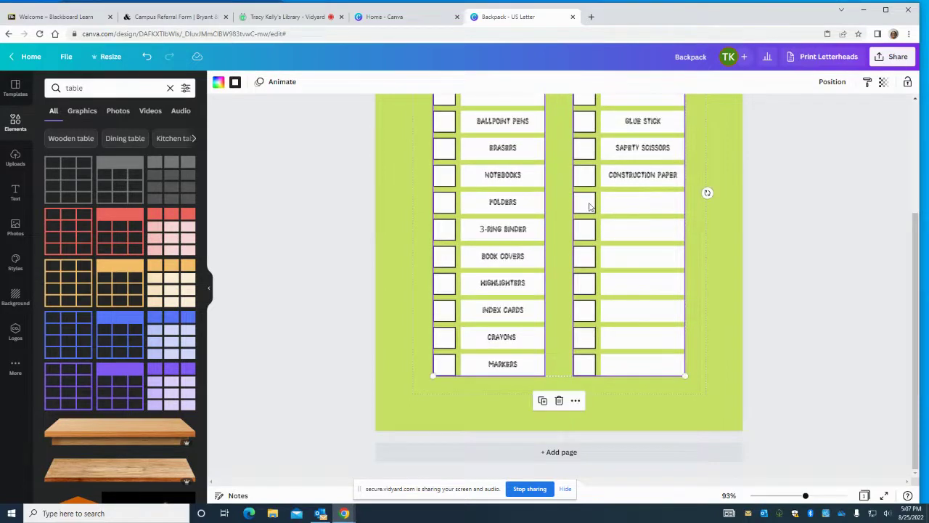
Review the layout and item text of both checklist tables over the full height of the page
{"action": "left_click", "coordinate": [718, 293]}
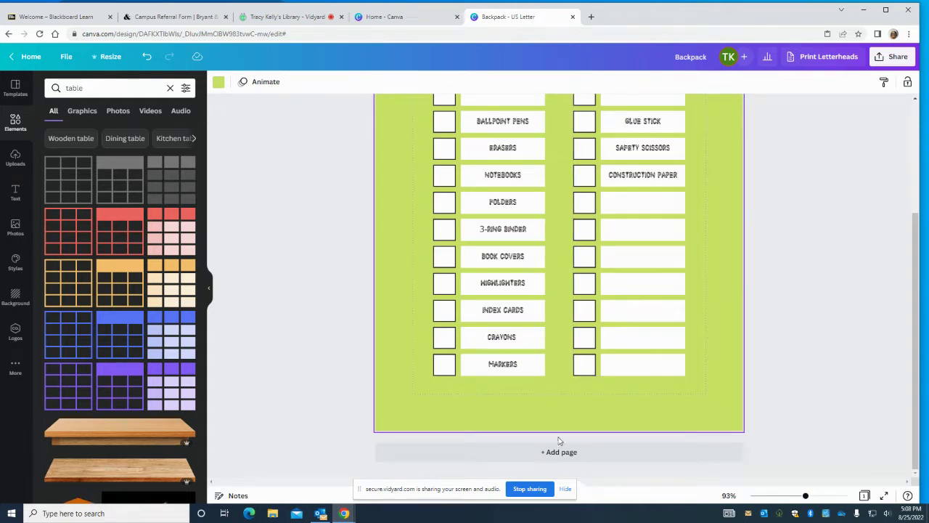
{"action": "scroll", "coordinate": [715, 238], "scroll_direction": "up", "scroll_amount": 3}
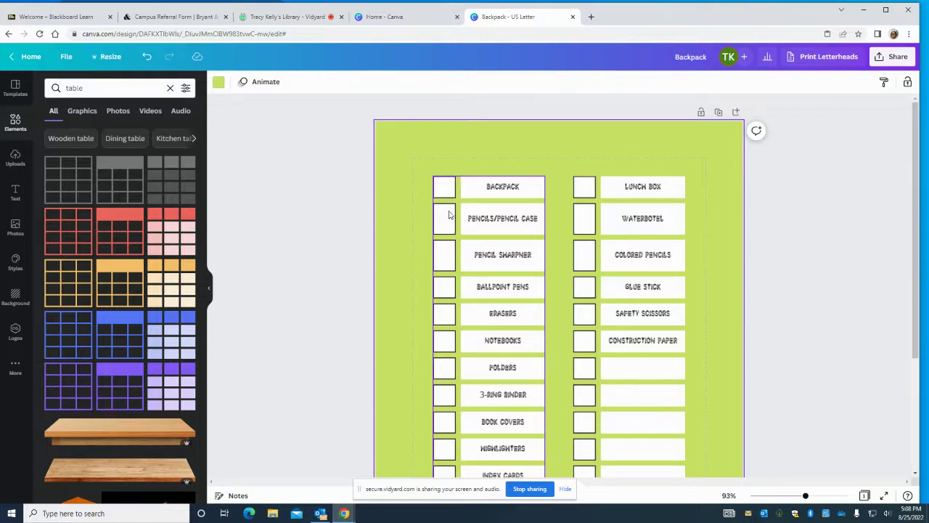
{"action": "scroll", "coordinate": [529, 349], "scroll_direction": "down", "scroll_amount": 3}
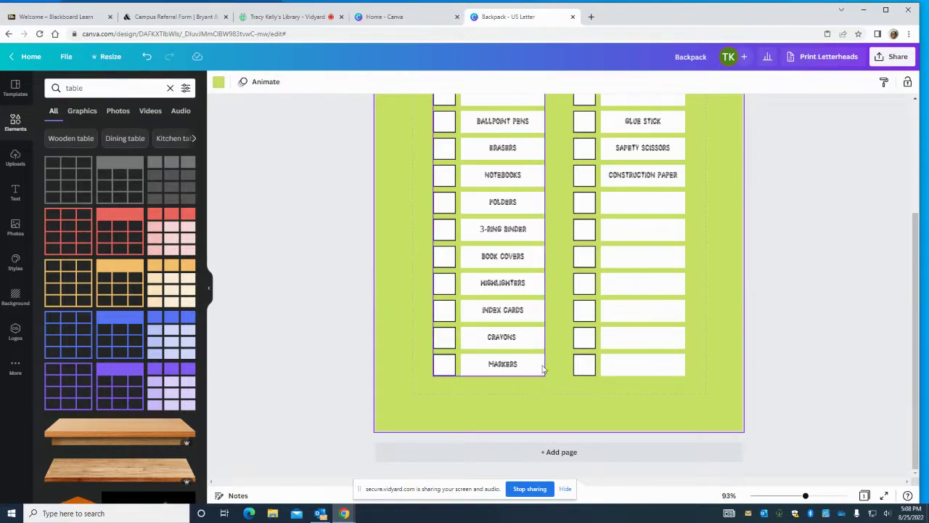
{"action": "scroll", "coordinate": [519, 341], "scroll_direction": "up", "scroll_amount": 3}
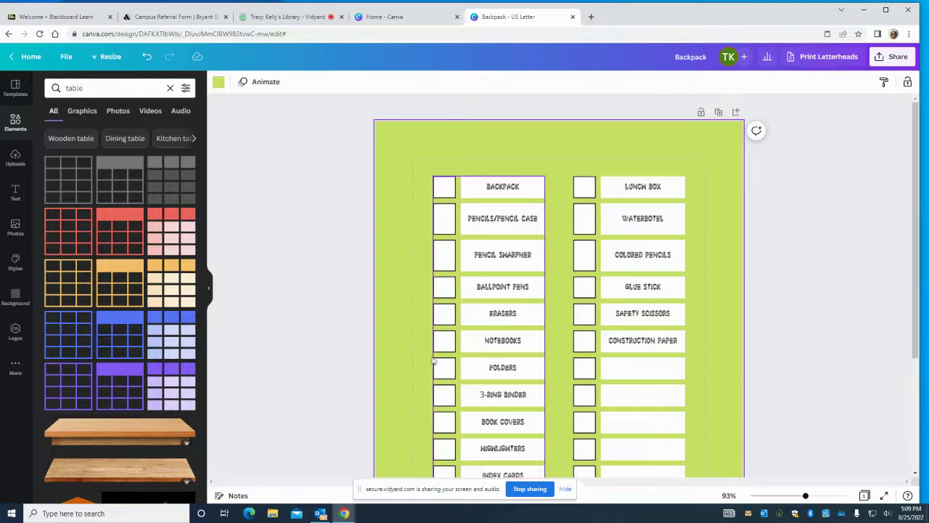
{"action": "left_click", "coordinate": [487, 226]}
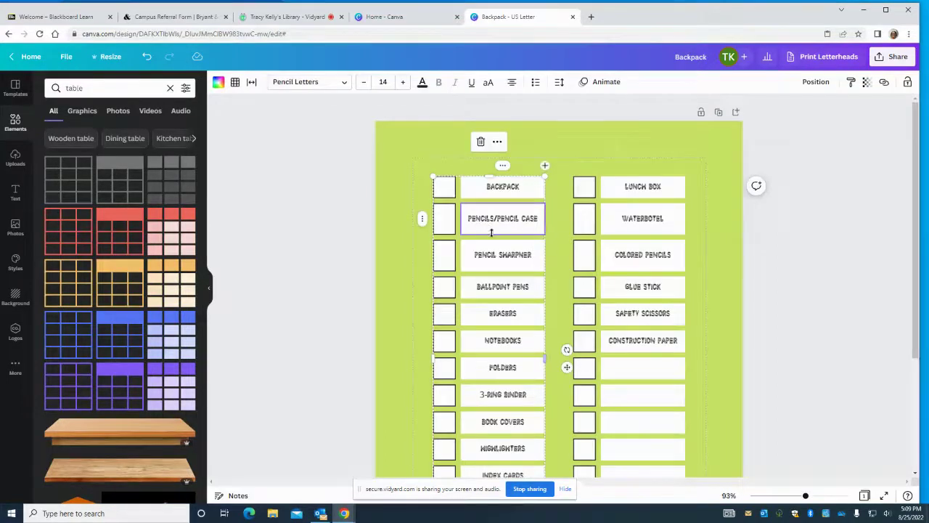
{"action": "left_click", "coordinate": [445, 230]}
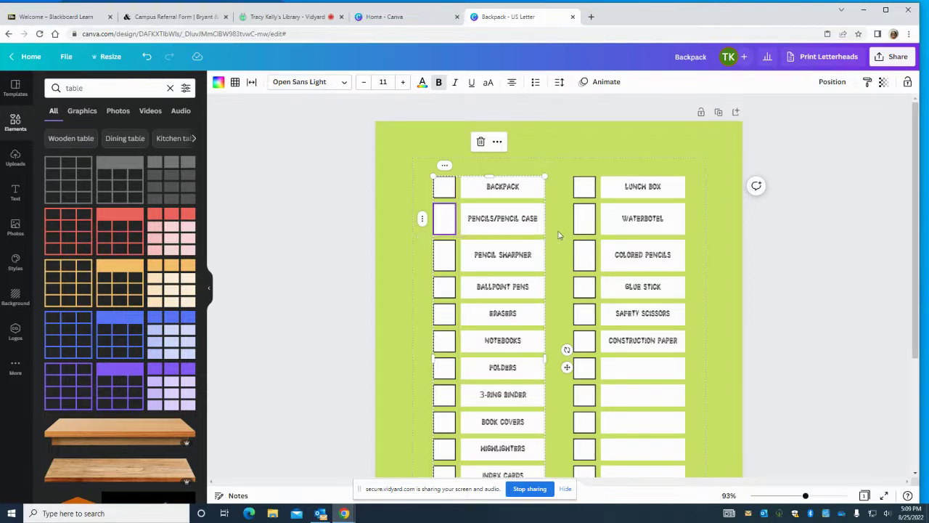
{"action": "scroll", "coordinate": [538, 356], "scroll_direction": "down", "scroll_amount": 1}
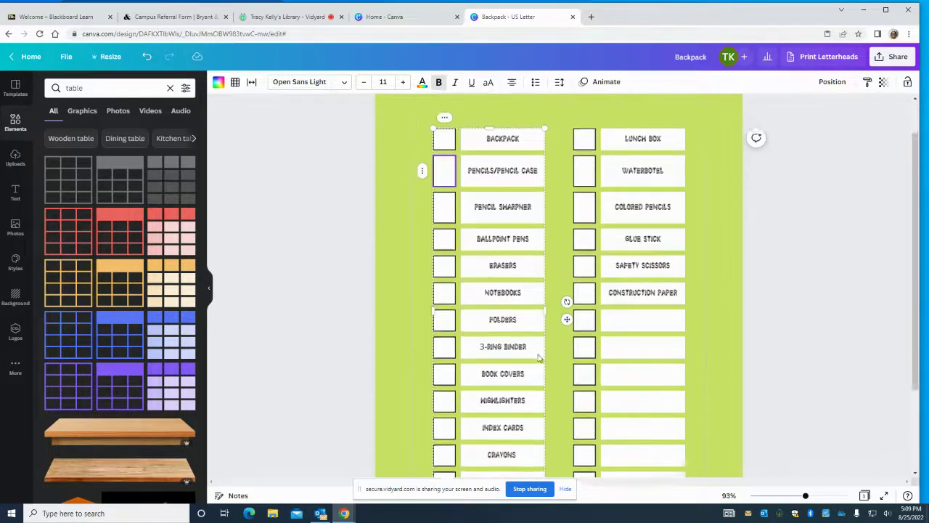
{"action": "scroll", "coordinate": [539, 356], "scroll_direction": "down", "scroll_amount": 3}
{"action": "scroll", "coordinate": [537, 355], "scroll_direction": "up", "scroll_amount": 4}
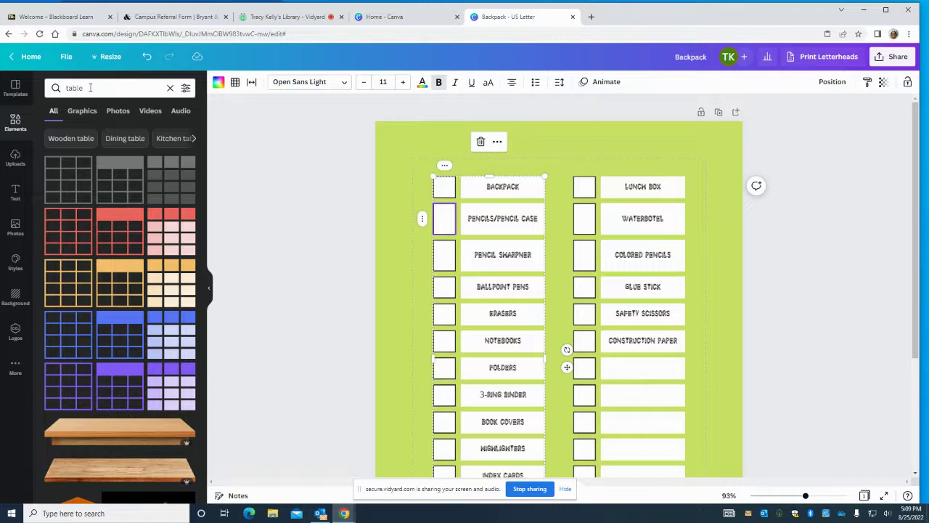
Search the elements for "frames" and add the white-bordered "CANVA STORIES" photo frame to the page
{"action": "left_click", "coordinate": [16, 123]}
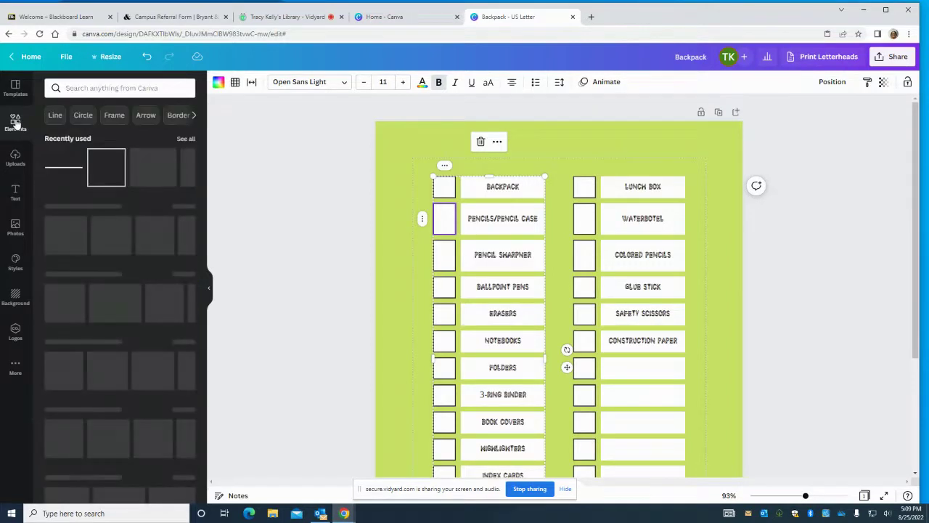
{"action": "left_click", "coordinate": [88, 89]}
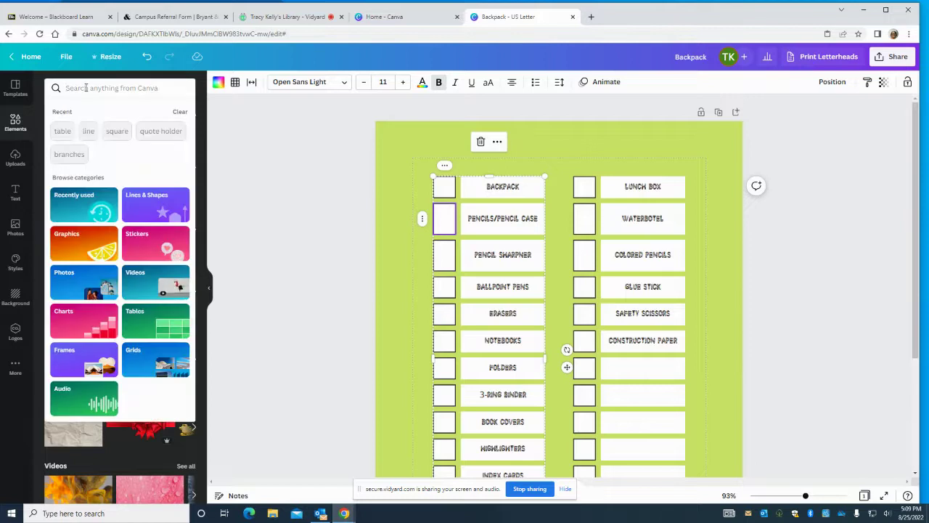
{"action": "type", "text": "frames"}
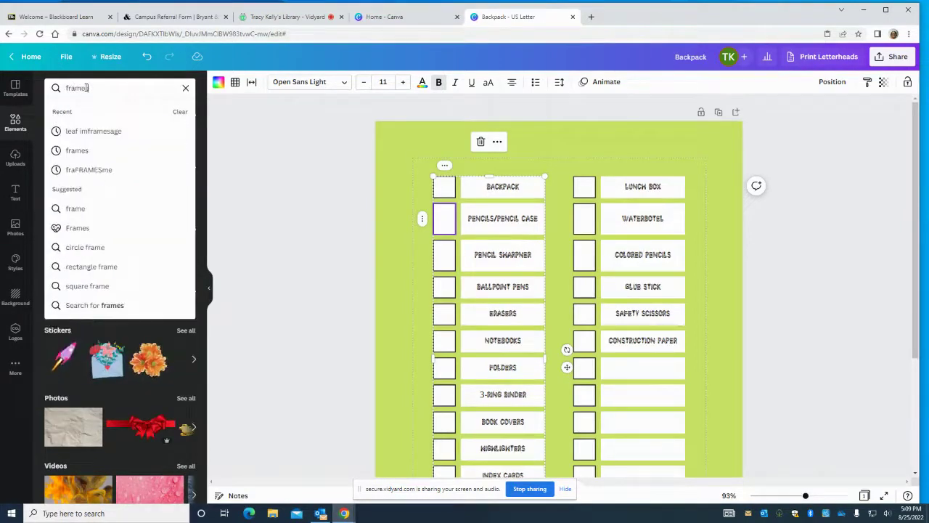
{"action": "key", "text": "Return"}
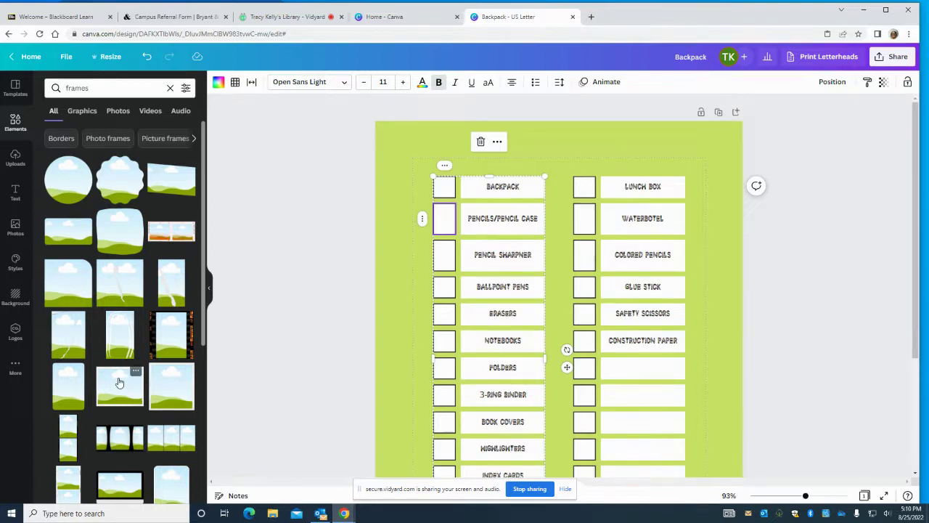
{"action": "left_click", "coordinate": [169, 398]}
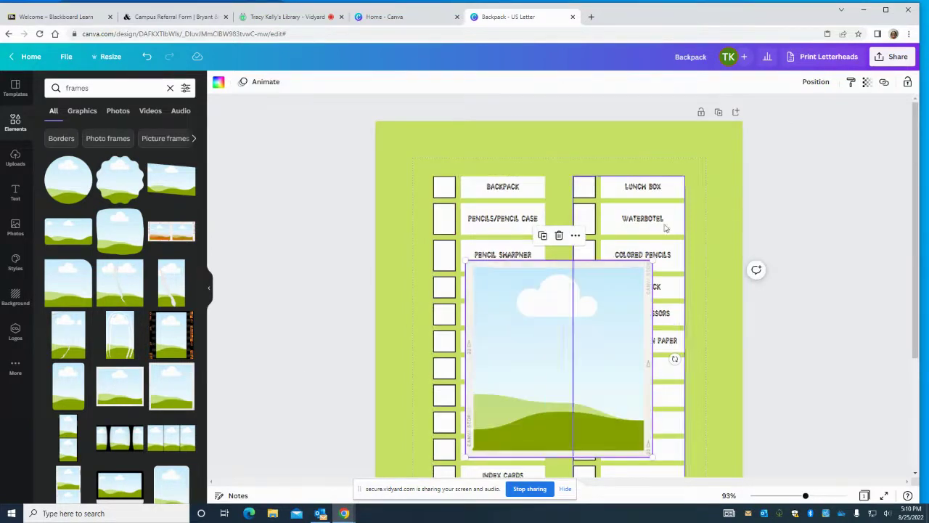
Move the photo frame over the tables' first rows and enlarge it to about 7 wide by 7.4 high
{"action": "left_click_drag", "start_coordinate": [554, 361], "coordinate": [512, 263]}
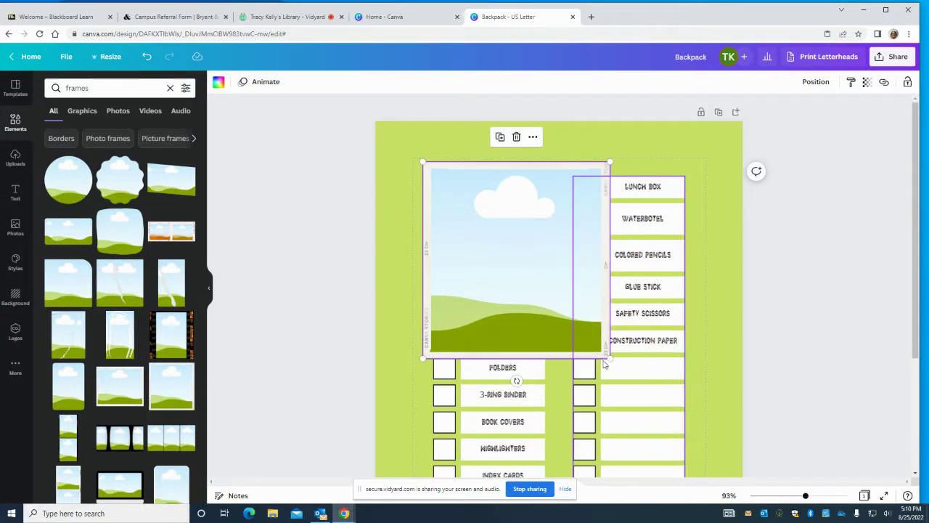
{"action": "left_click_drag", "start_coordinate": [610, 358], "coordinate": [725, 477]}
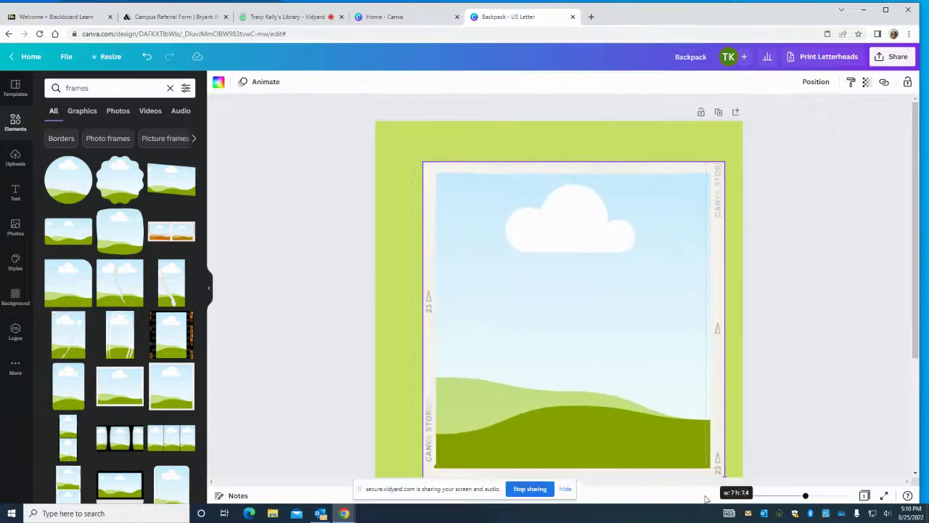
{"action": "scroll", "coordinate": [574, 314], "scroll_direction": "down", "scroll_amount": 2}
{"action": "scroll", "coordinate": [576, 309], "scroll_direction": "down", "scroll_amount": 1}
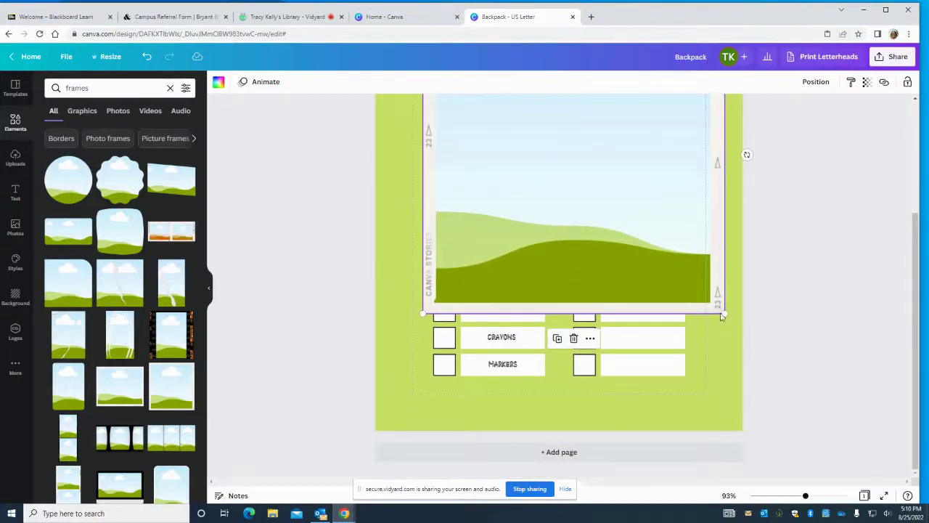
Send the photo frame backward in the layer order until it sits behind both checklist tables
{"action": "right_click", "coordinate": [493, 180]}
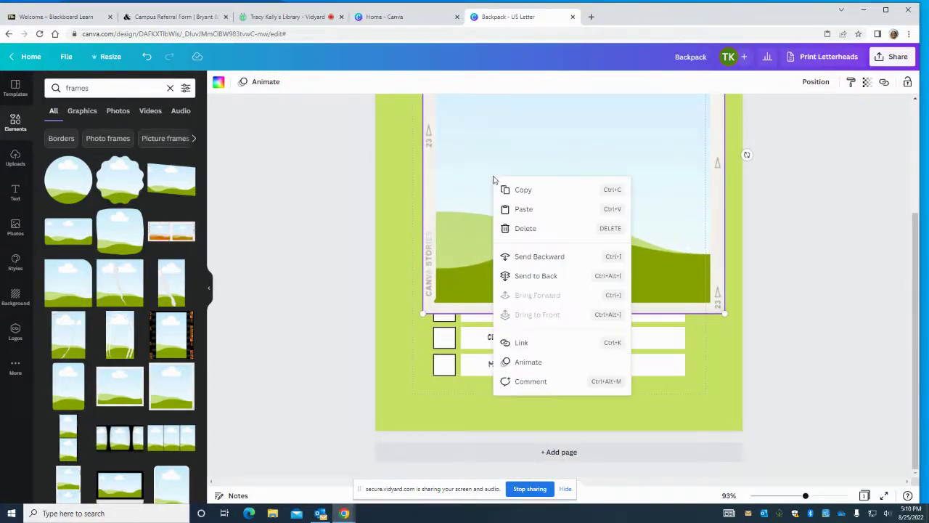
{"action": "left_click", "coordinate": [529, 260]}
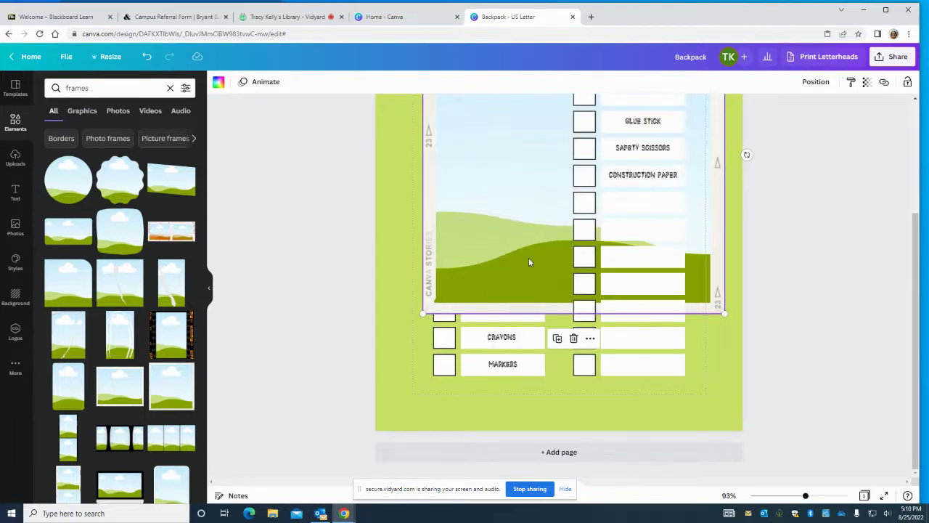
{"action": "right_click", "coordinate": [457, 345]}
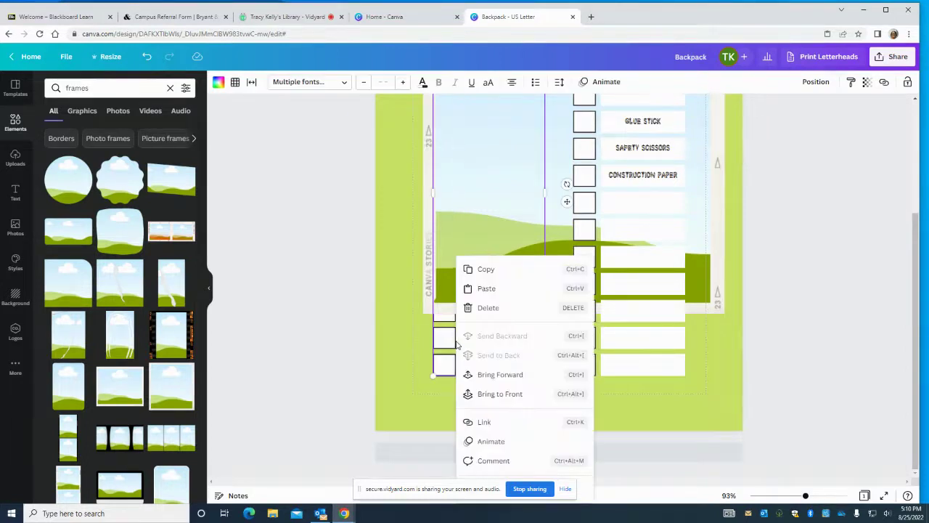
{"action": "left_click", "coordinate": [382, 365]}
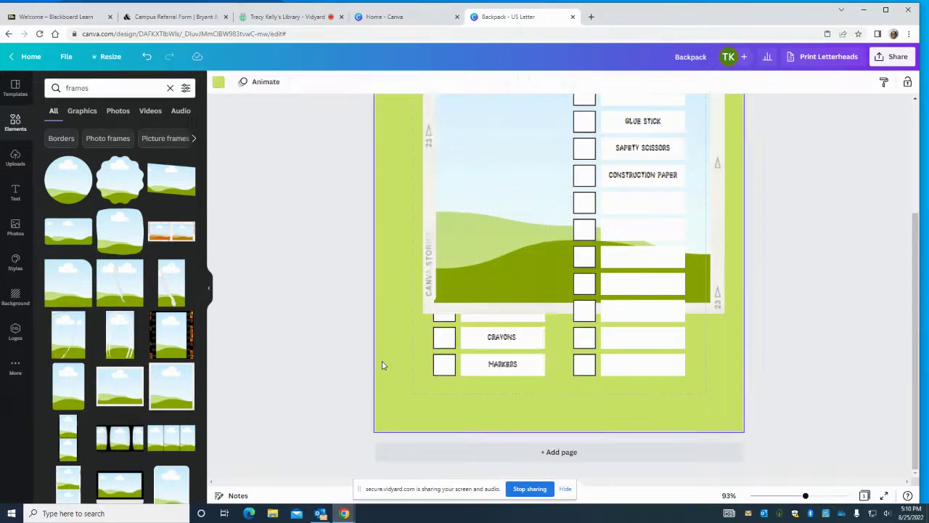
{"action": "left_click", "coordinate": [443, 250]}
{"action": "right_click", "coordinate": [442, 249]}
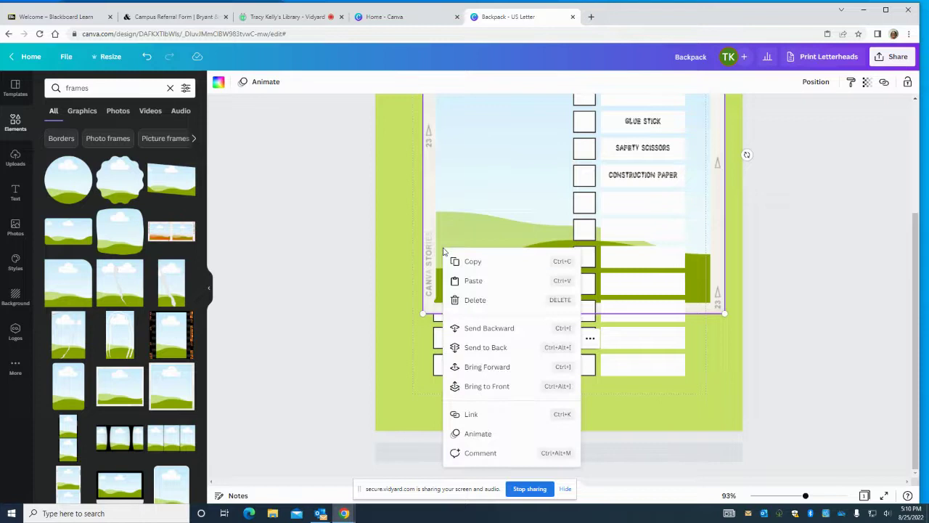
{"action": "left_click", "coordinate": [485, 328]}
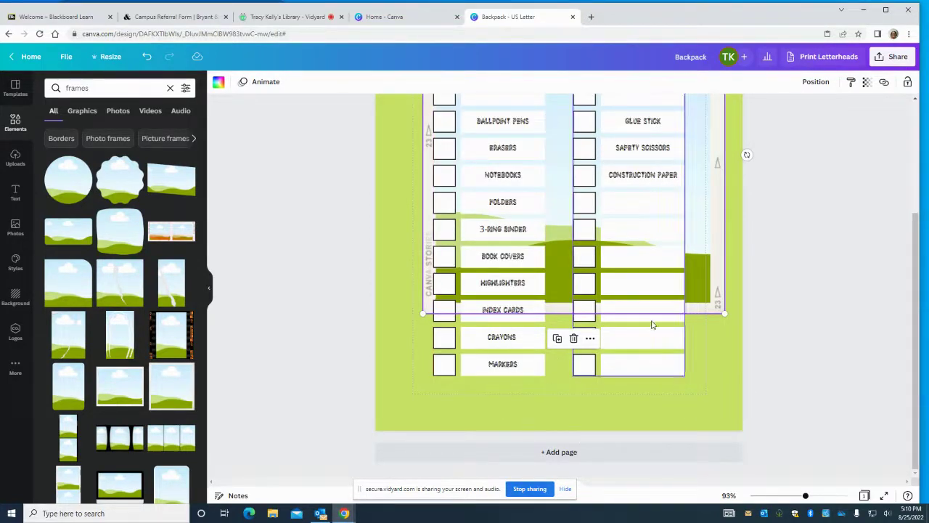
Move the photo frame down so its lower edge sits just below the tables' last row
{"action": "left_click_drag", "start_coordinate": [701, 252], "coordinate": [696, 315]}
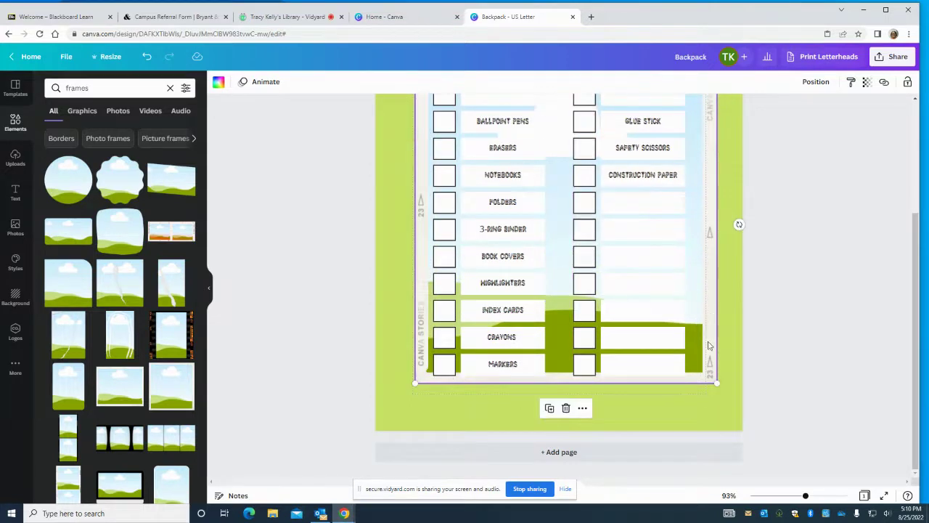
{"action": "scroll", "coordinate": [596, 387], "scroll_direction": "up", "scroll_amount": 3}
{"action": "scroll", "coordinate": [341, 175], "scroll_direction": "down", "scroll_amount": 1}
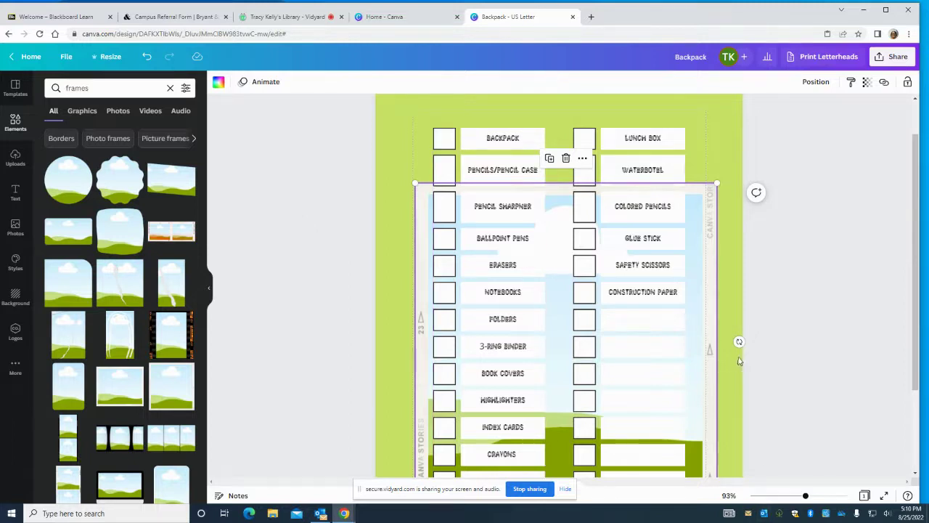
Enlarge the photo frame from its upper-left corner and move it up so it covers the tables' first row
{"action": "left_click", "coordinate": [381, 296]}
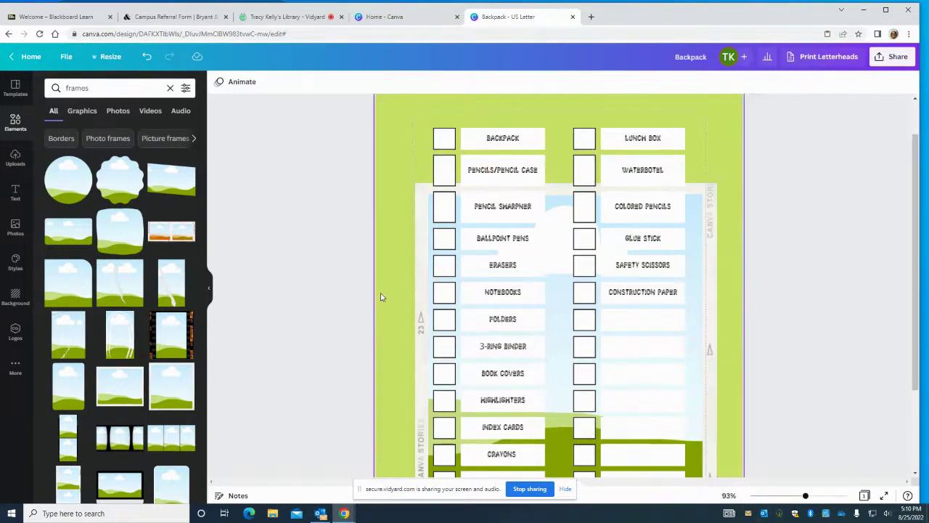
{"action": "left_click", "coordinate": [711, 302]}
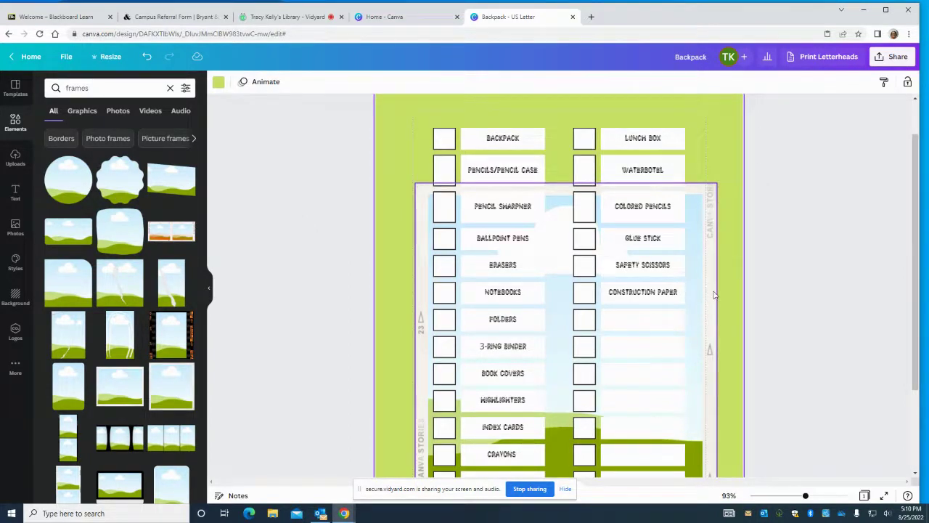
{"action": "left_click", "coordinate": [512, 270]}
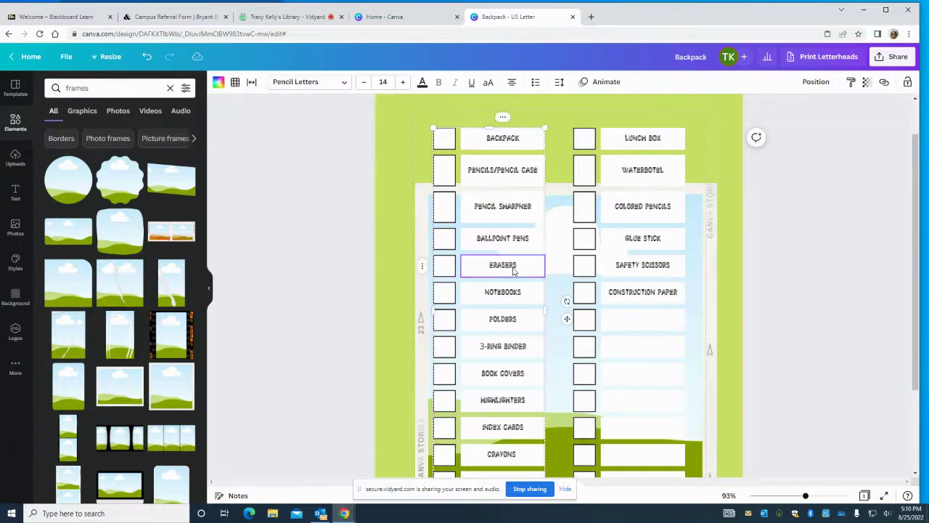
{"action": "left_click", "coordinate": [556, 190]}
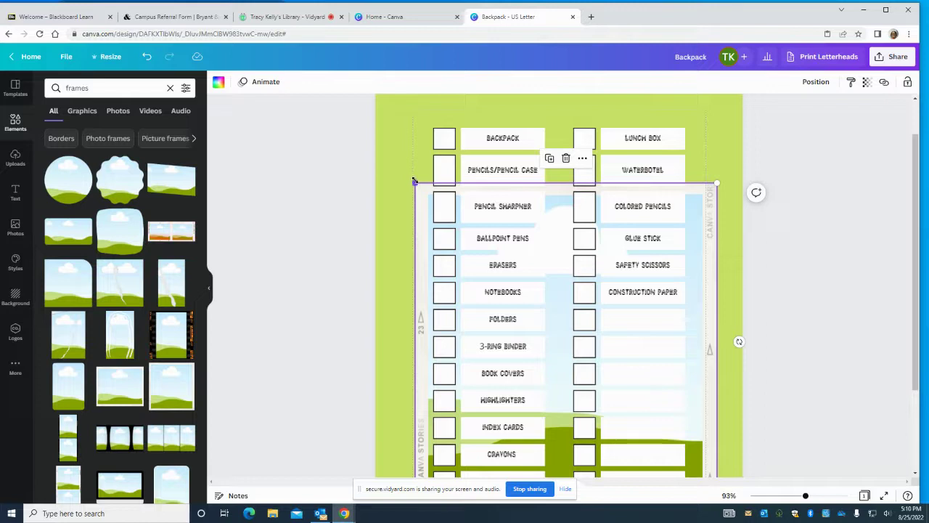
{"action": "left_click_drag", "start_coordinate": [414, 181], "coordinate": [380, 147]}
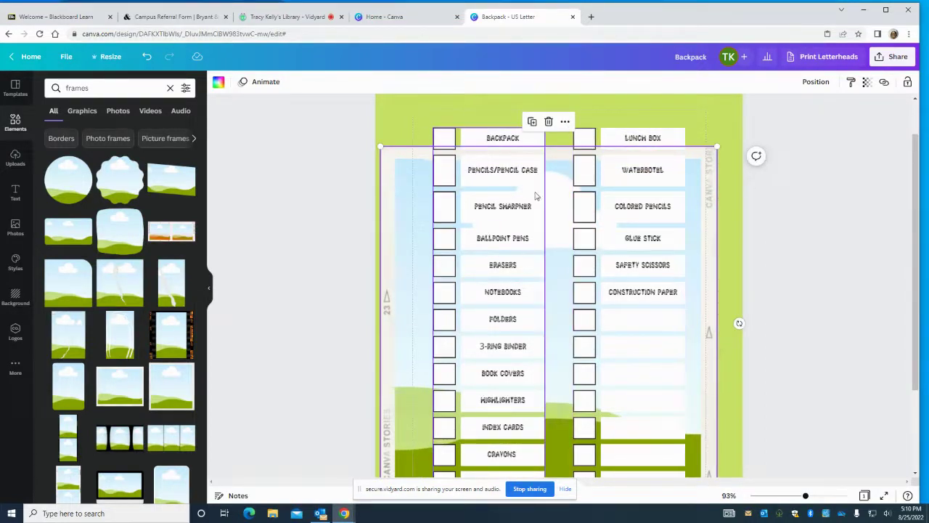
{"action": "left_click_drag", "start_coordinate": [554, 169], "coordinate": [563, 148]}
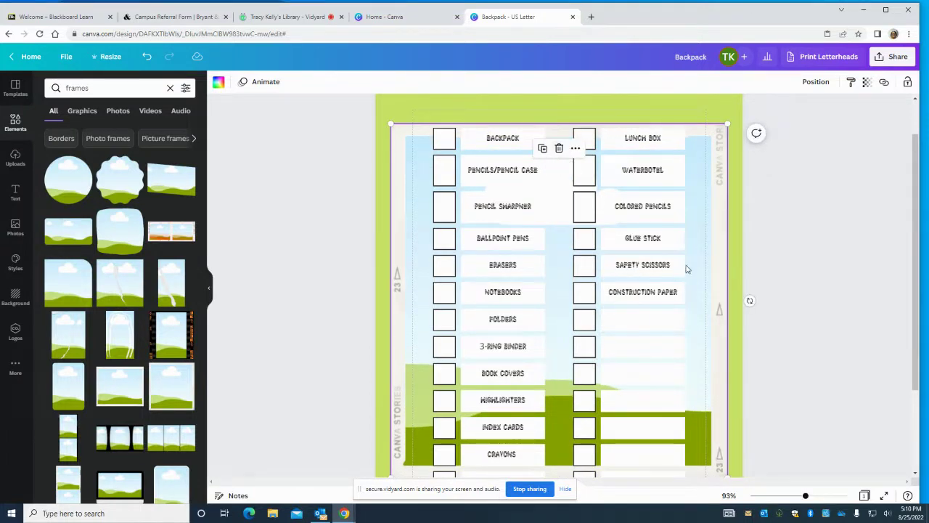
Enlarge the photo frame past both side edges of the page and below the tables' last row, and delete it
{"action": "scroll", "coordinate": [654, 296], "scroll_direction": "down", "scroll_amount": 3}
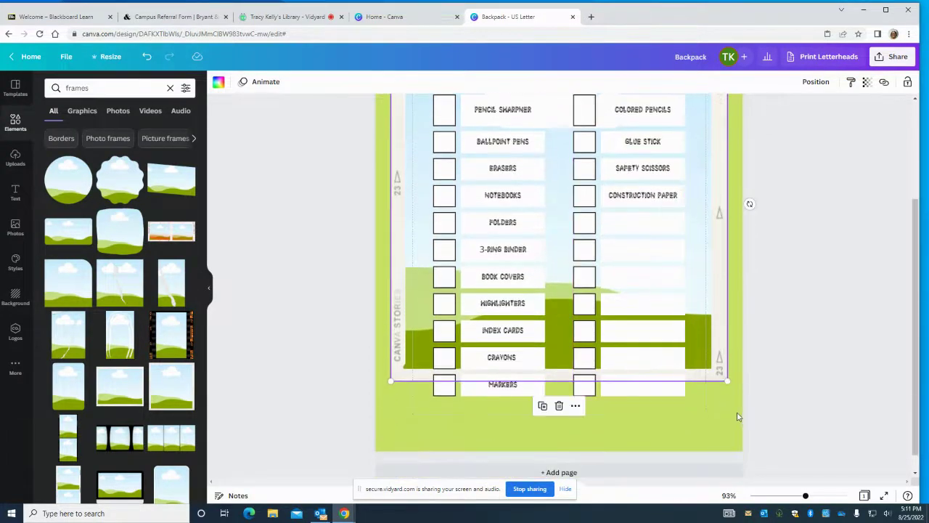
{"action": "left_click_drag", "start_coordinate": [727, 380], "coordinate": [730, 425]}
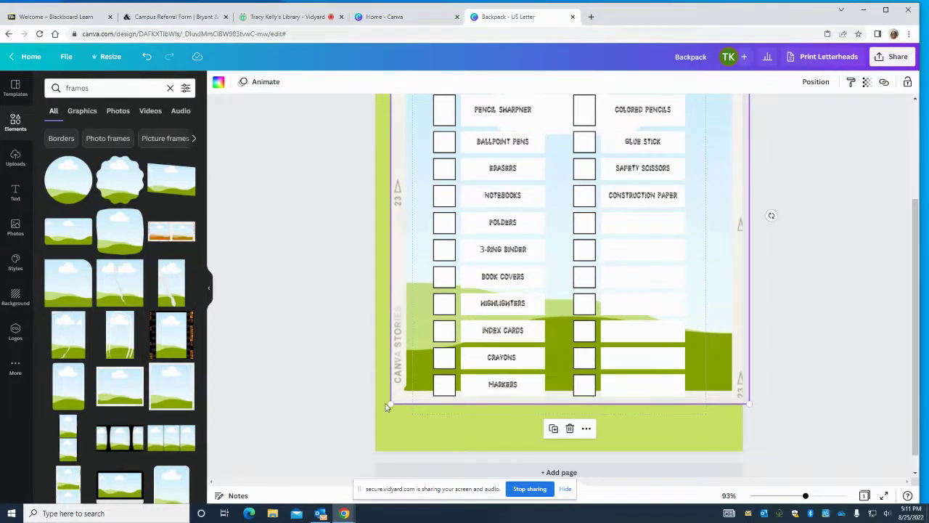
{"action": "left_click_drag", "start_coordinate": [379, 408], "coordinate": [360, 412]}
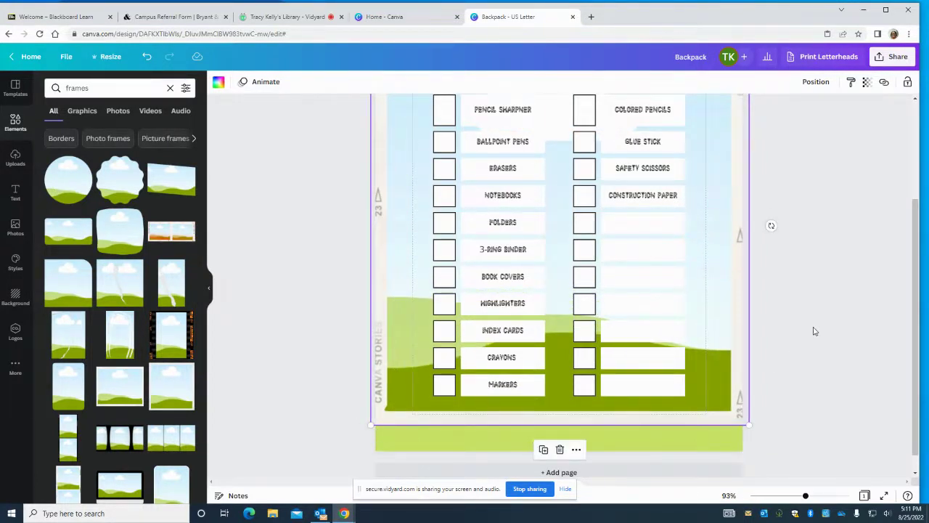
{"action": "scroll", "coordinate": [814, 331], "scroll_direction": "up", "scroll_amount": 4}
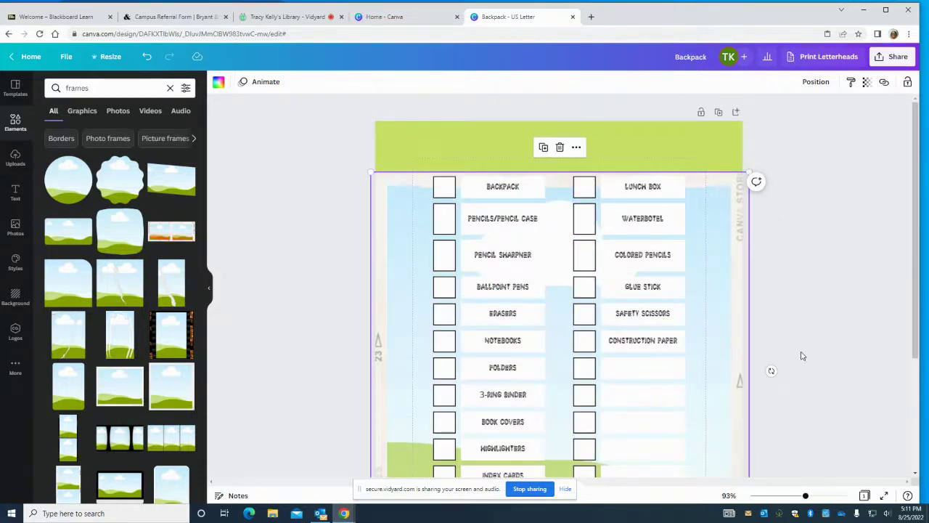
{"action": "key", "text": "Delete"}
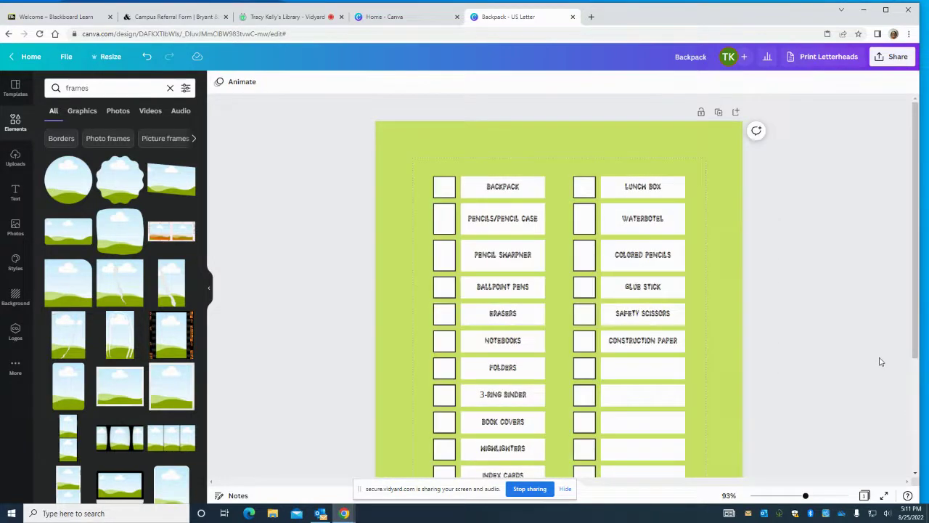
{"action": "scroll", "coordinate": [609, 383], "scroll_direction": "down", "scroll_amount": 3}
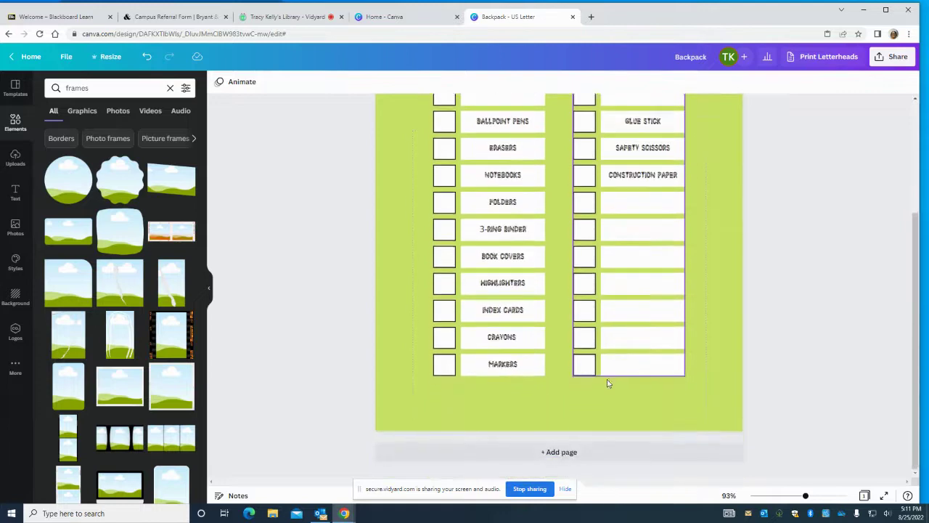
{"action": "left_click", "coordinate": [705, 342]}
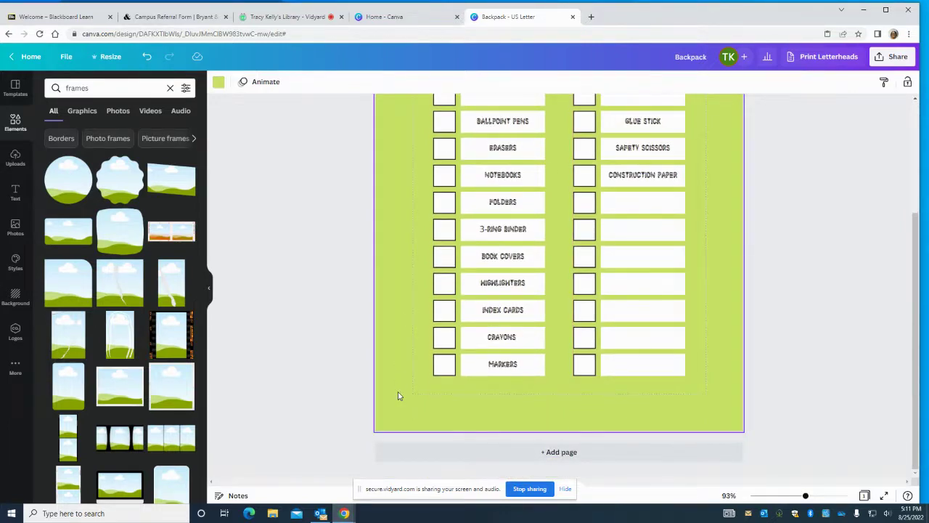
{"action": "scroll", "coordinate": [440, 339], "scroll_direction": "up", "scroll_amount": 3}
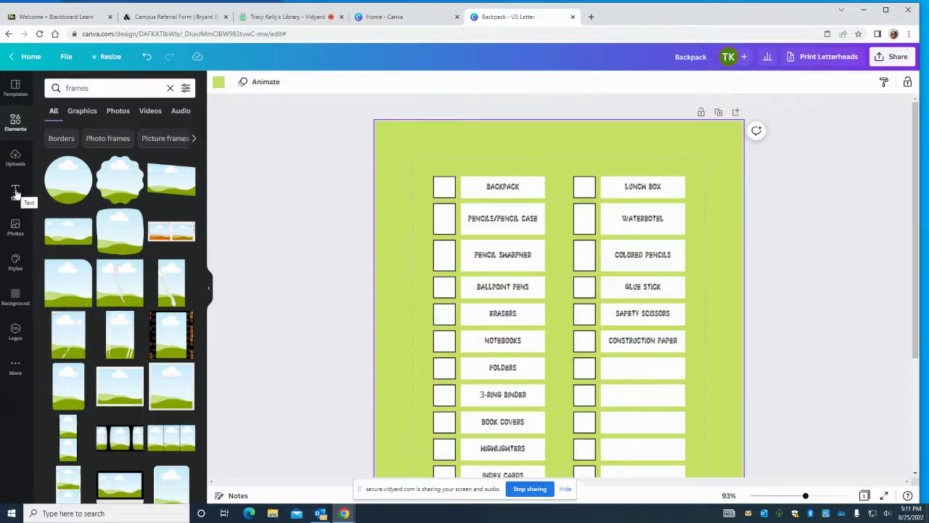
{"action": "right_click", "coordinate": [537, 152]}
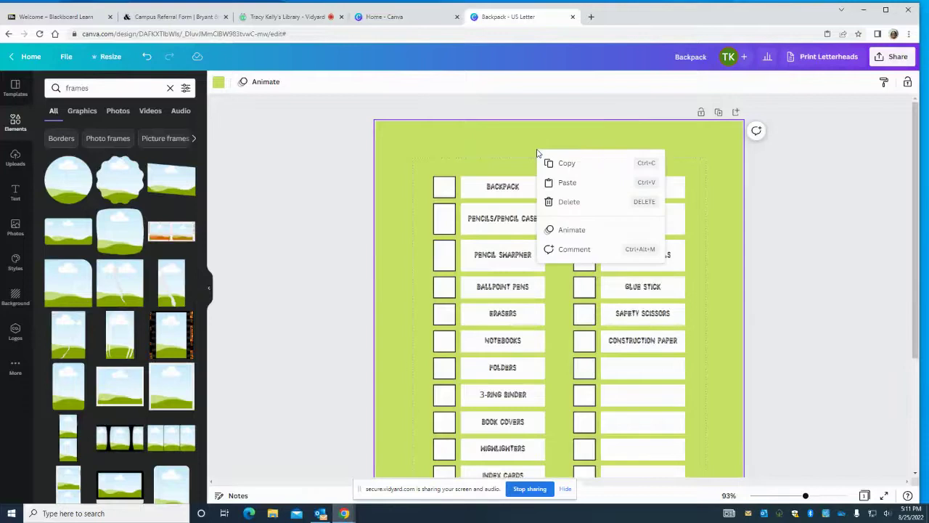
{"action": "left_click", "coordinate": [443, 146]}
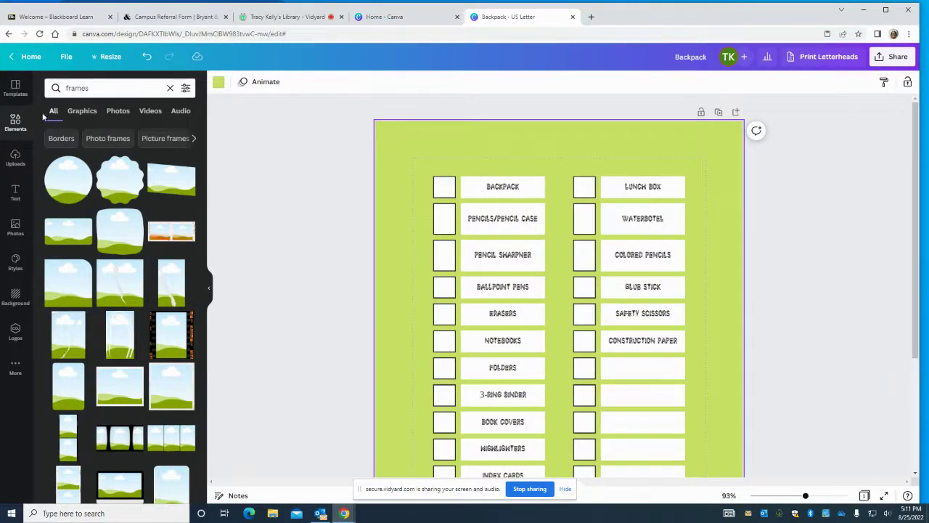
Add a heading text box to the page
{"action": "left_click", "coordinate": [16, 193]}
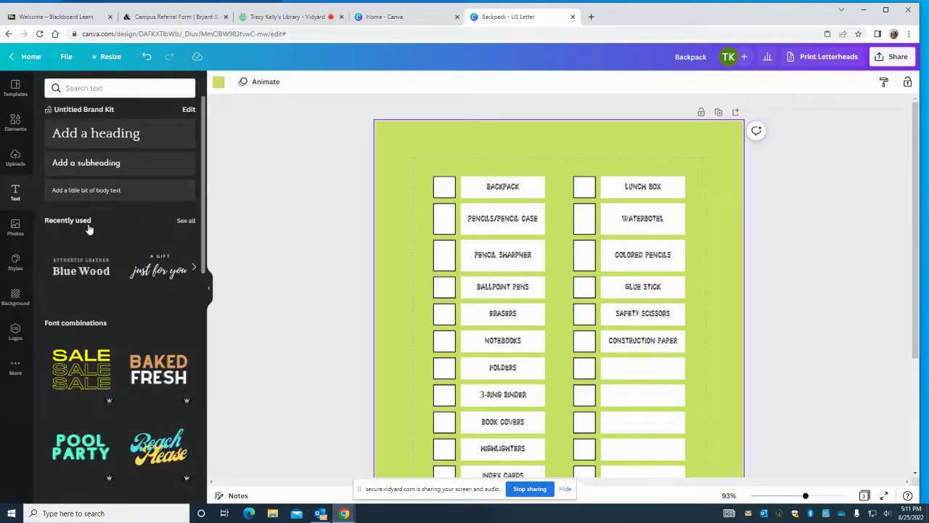
{"action": "left_click", "coordinate": [110, 138]}
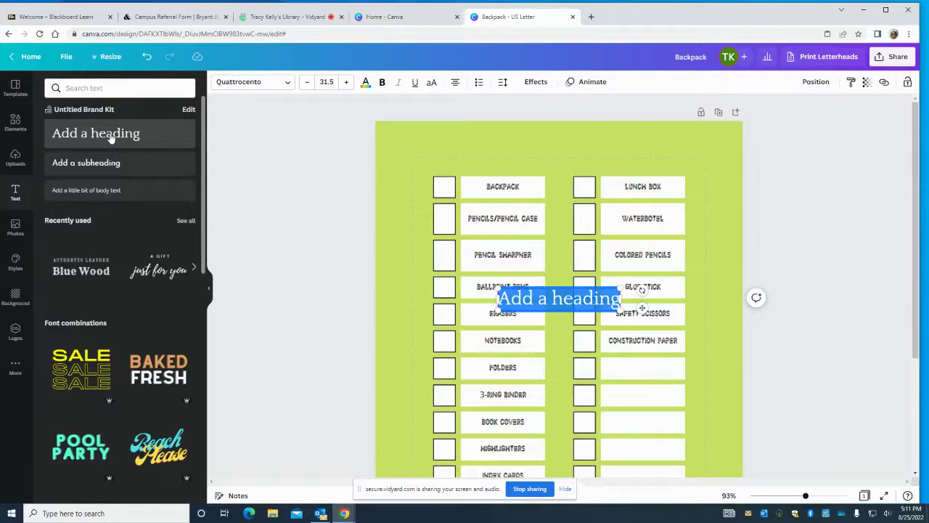
{"action": "type", "text": "back to"}
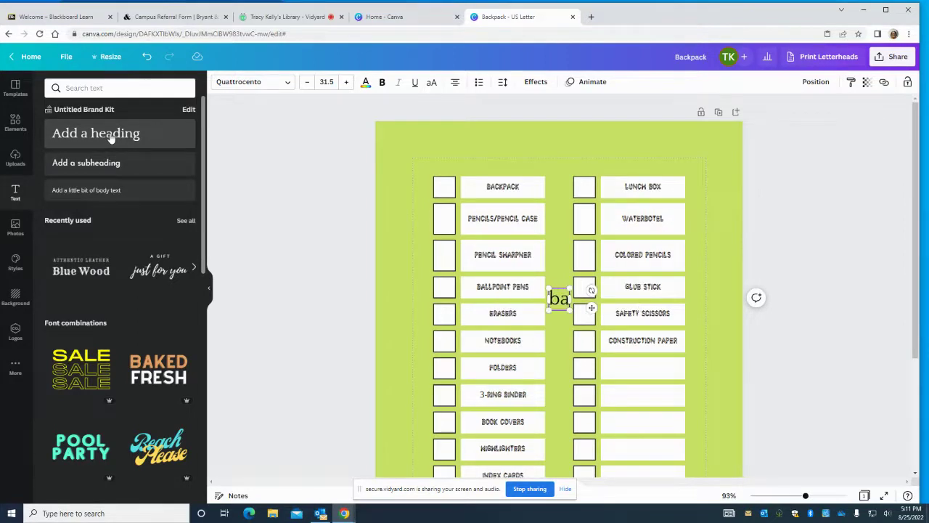
{"action": "key", "text": "BackSpace"}
{"action": "key", "text": "BackSpace"}
{"action": "key", "text": "BackSpace"}
{"action": "key", "text": "BackSpace"}
{"action": "key", "text": "BackSpace"}
{"action": "key", "text": "BackSpace"}
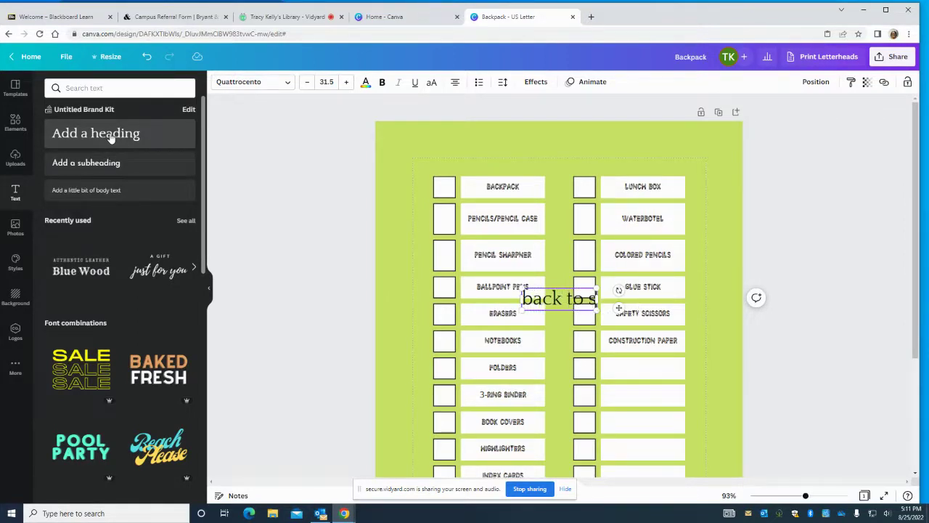
{"action": "key", "text": "BackSpace"}
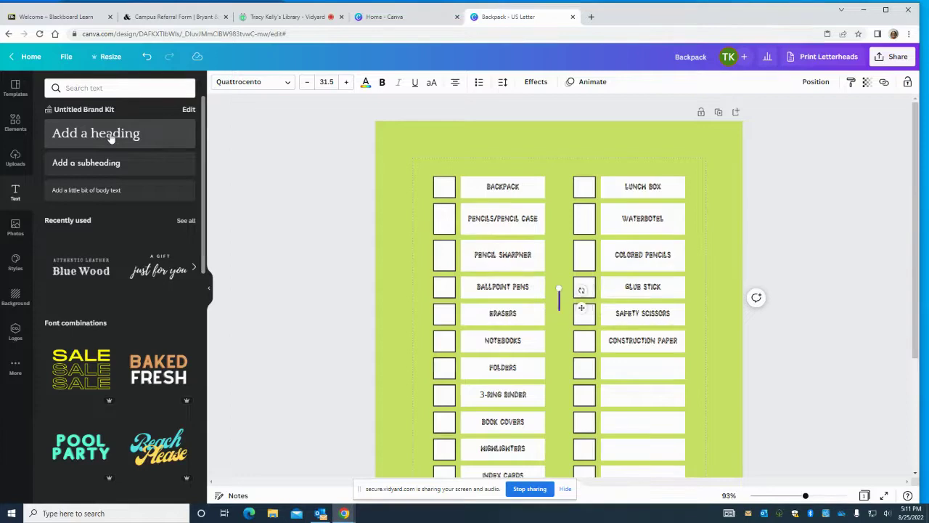
Enter "Back to School Supply List" as the heading and move it above the two checklist tables
{"action": "type", "text": "Ba"}
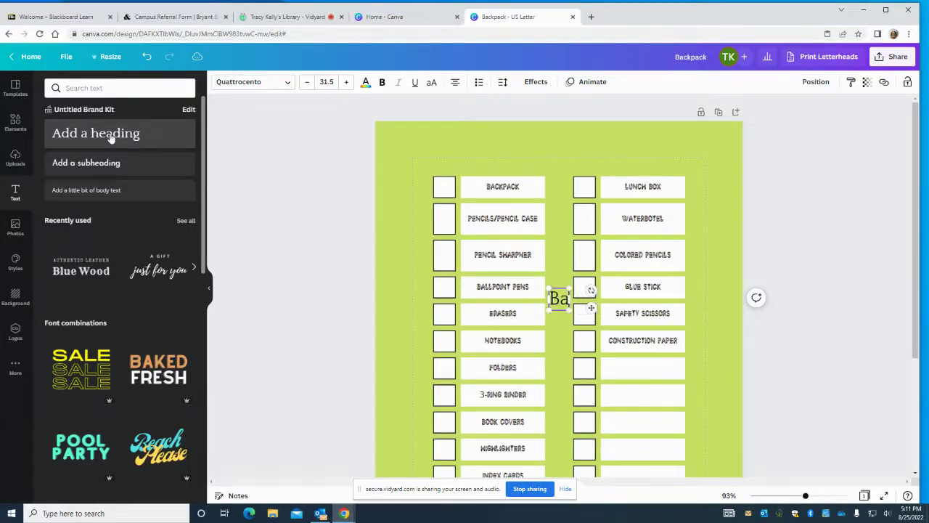
{"action": "type", "text": "ck to Sch"}
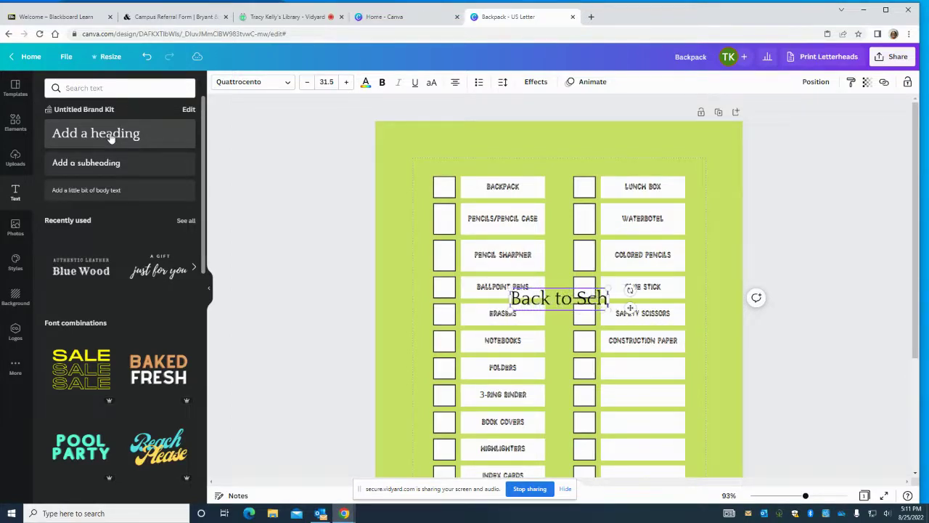
{"action": "type", "text": "ool Su"}
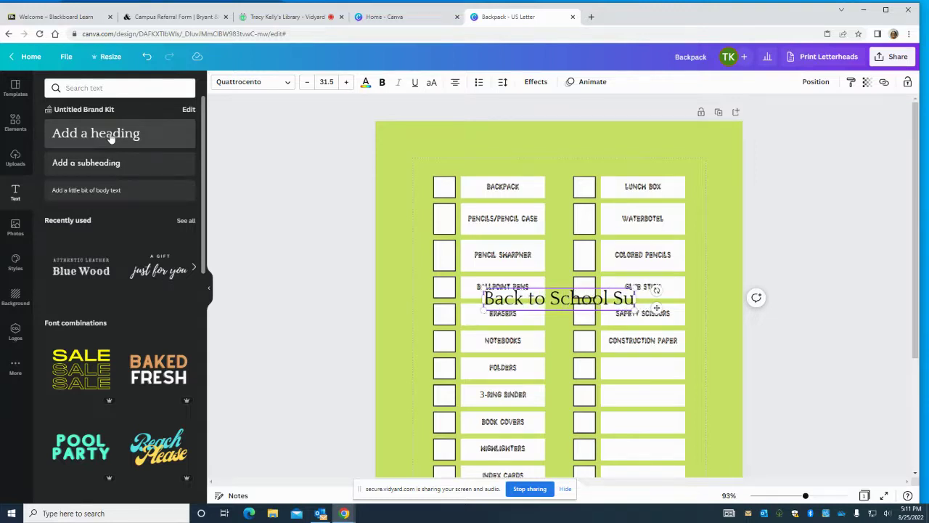
{"action": "type", "text": "pply List"}
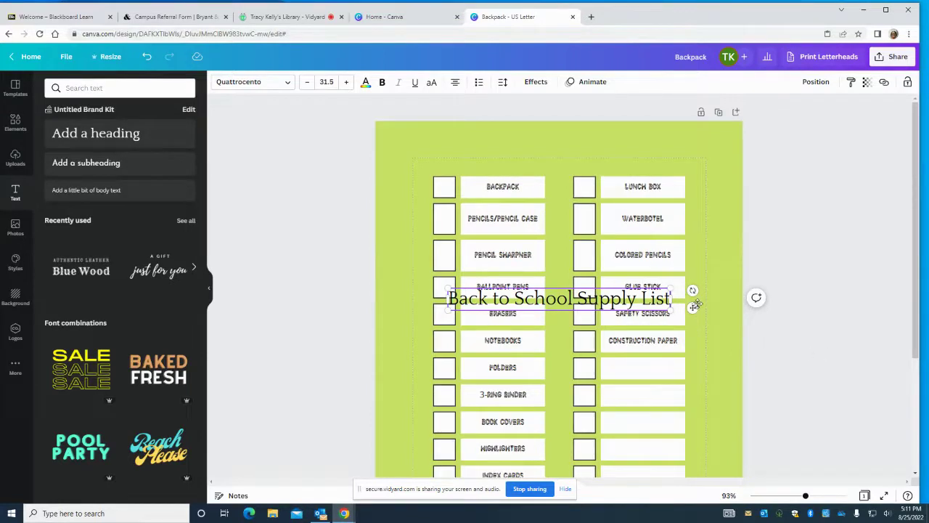
{"action": "left_click_drag", "start_coordinate": [689, 300], "coordinate": [696, 155]}
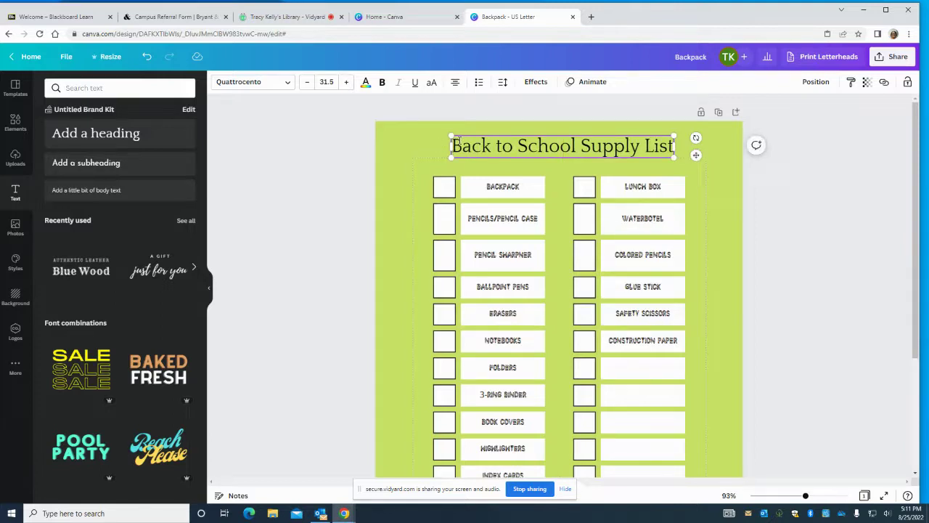
Browse the fonts suggested for "kids" and set the whole heading in Wedges
{"action": "left_click_drag", "start_coordinate": [453, 145], "coordinate": [673, 164]}
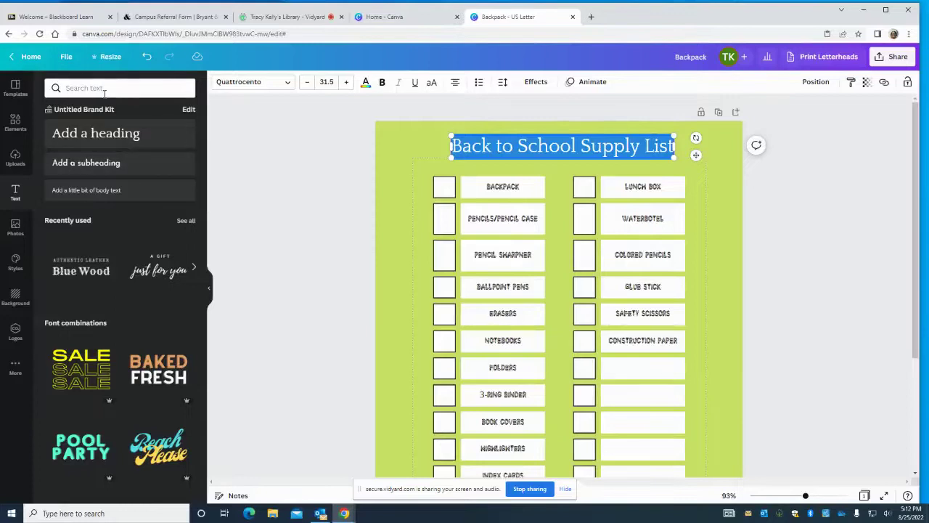
{"action": "left_click", "coordinate": [247, 81]}
{"action": "type", "text": "pencil"}
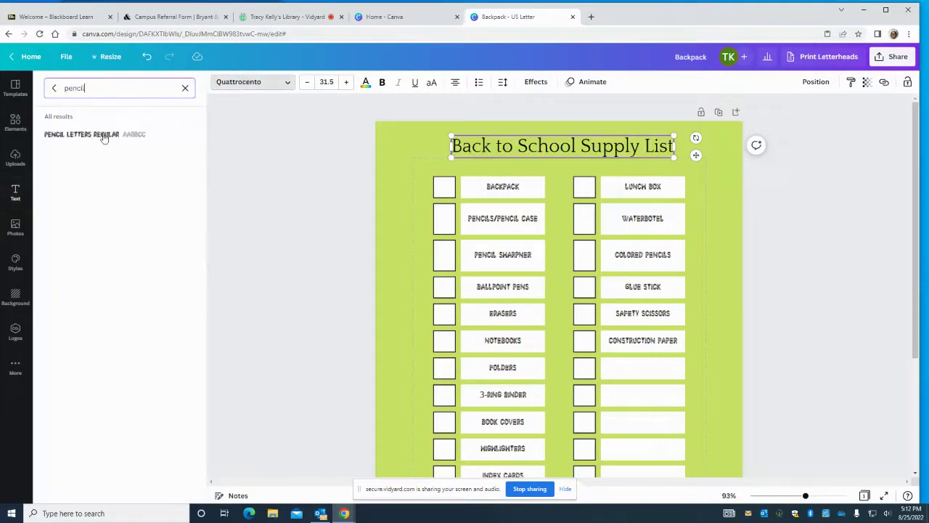
{"action": "left_click", "coordinate": [186, 88]}
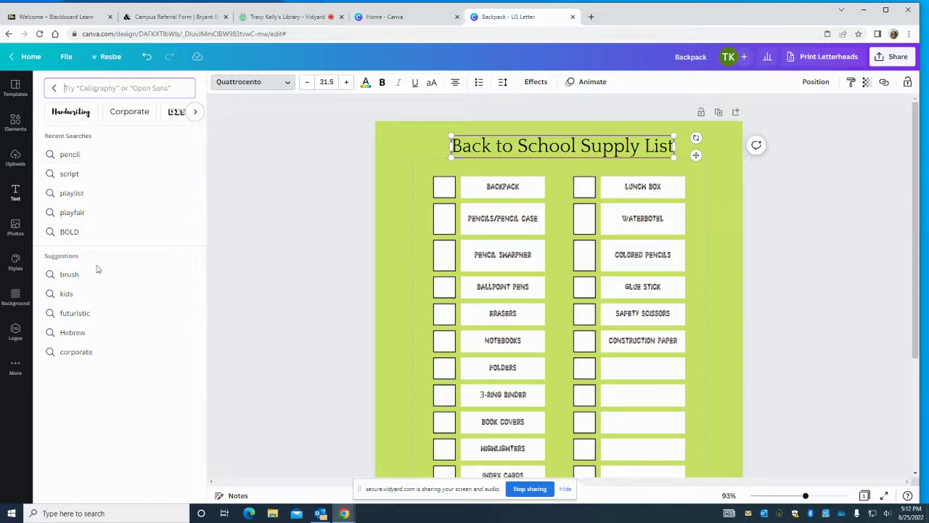
{"action": "left_click", "coordinate": [84, 302]}
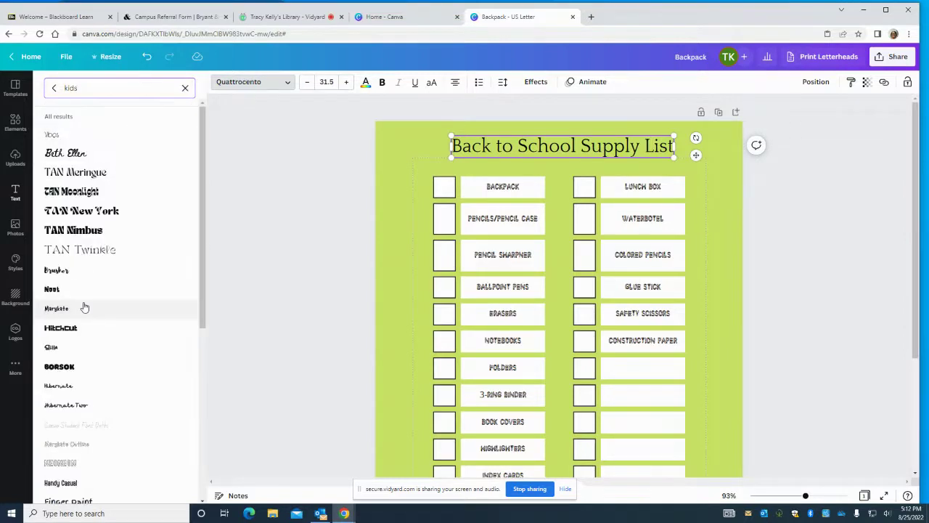
{"action": "scroll", "coordinate": [94, 254], "scroll_direction": "down", "scroll_amount": 5}
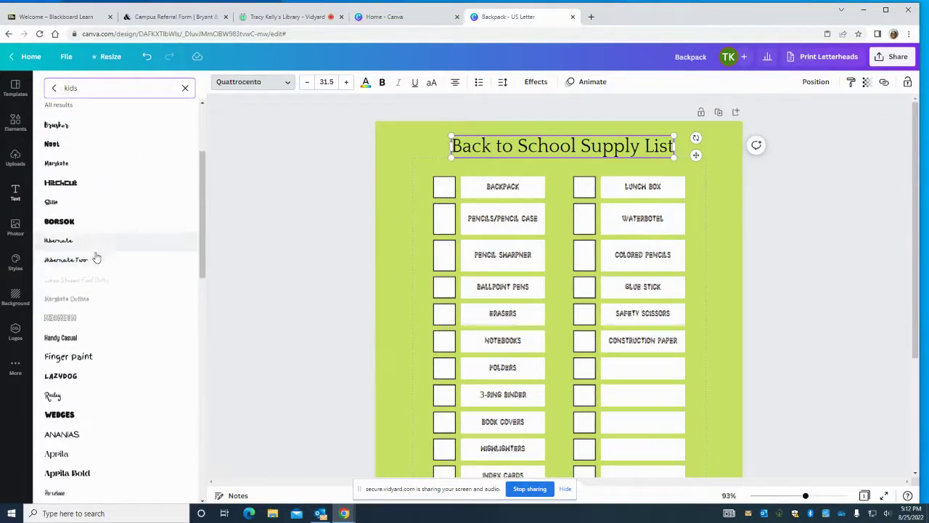
{"action": "left_click", "coordinate": [74, 222]}
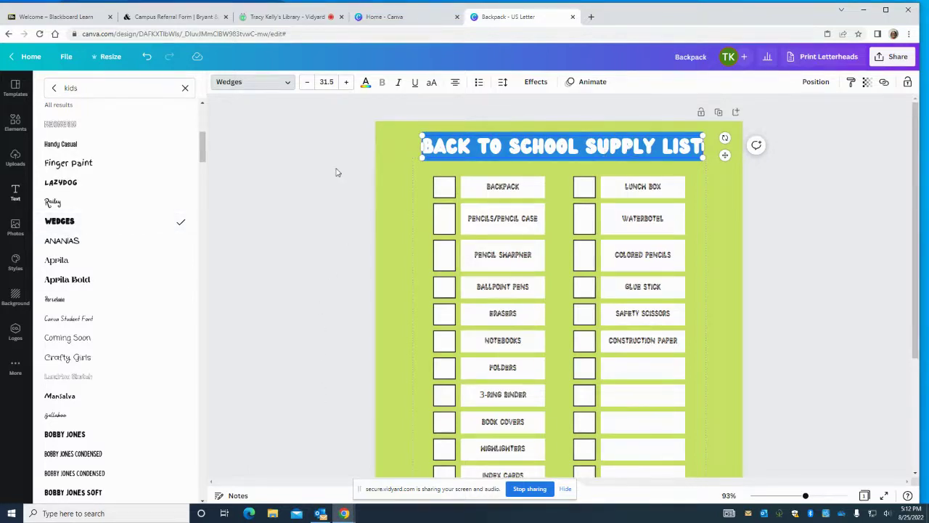
{"action": "key", "text": "Escape"}
{"action": "left_click", "coordinate": [777, 248]}
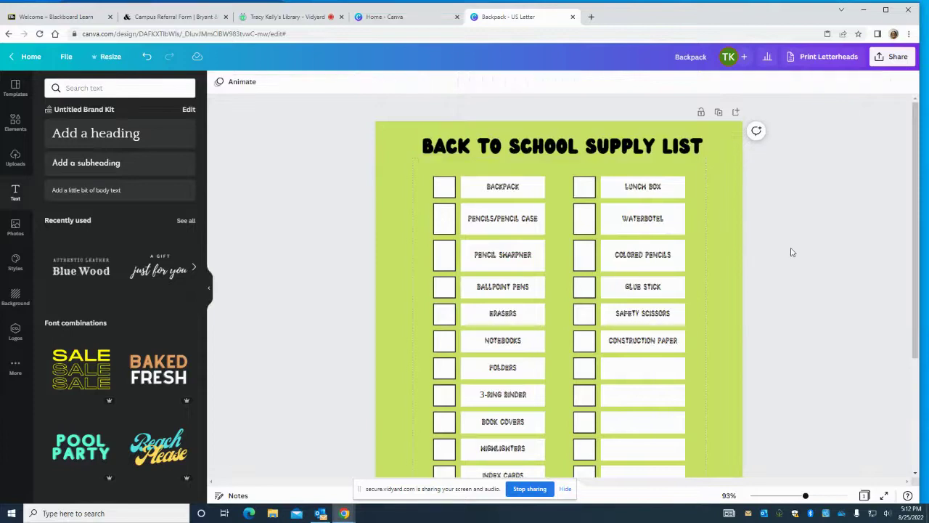
{"action": "left_click", "coordinate": [543, 148]}
{"action": "right_click", "coordinate": [543, 148]}
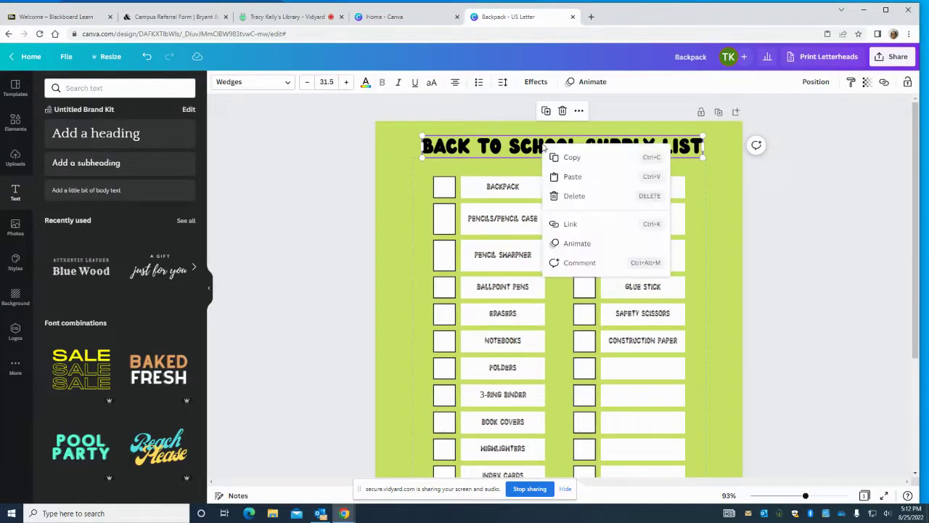
{"action": "left_click", "coordinate": [884, 249]}
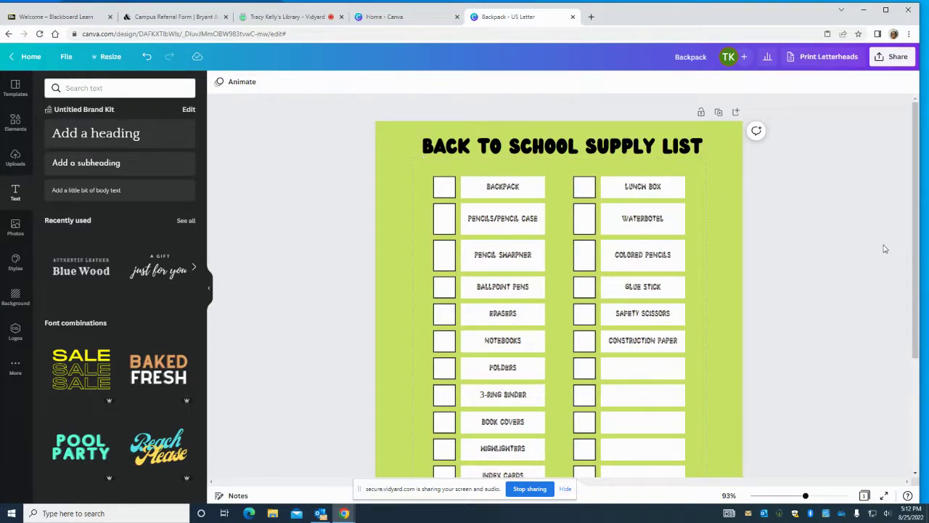
{"action": "left_click", "coordinate": [505, 139]}
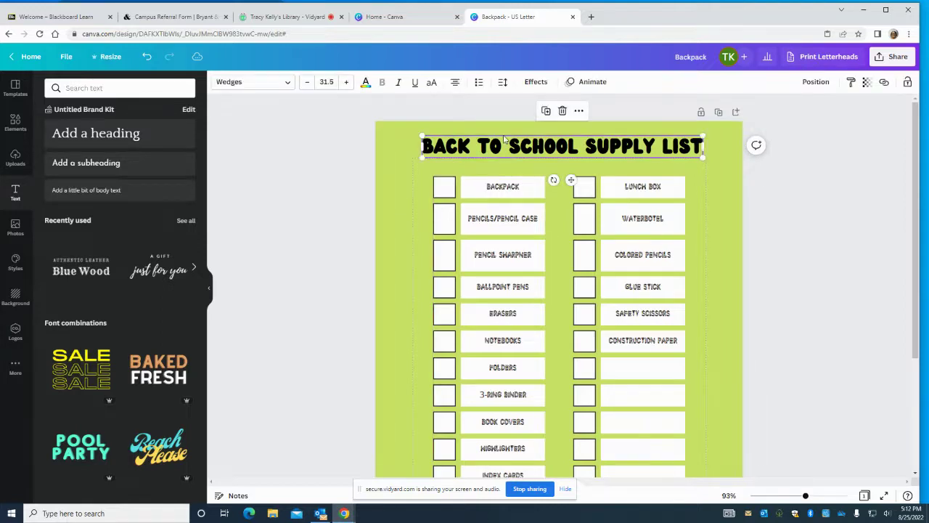
{"action": "left_click", "coordinate": [455, 83]}
{"action": "double_click", "coordinate": [594, 147]}
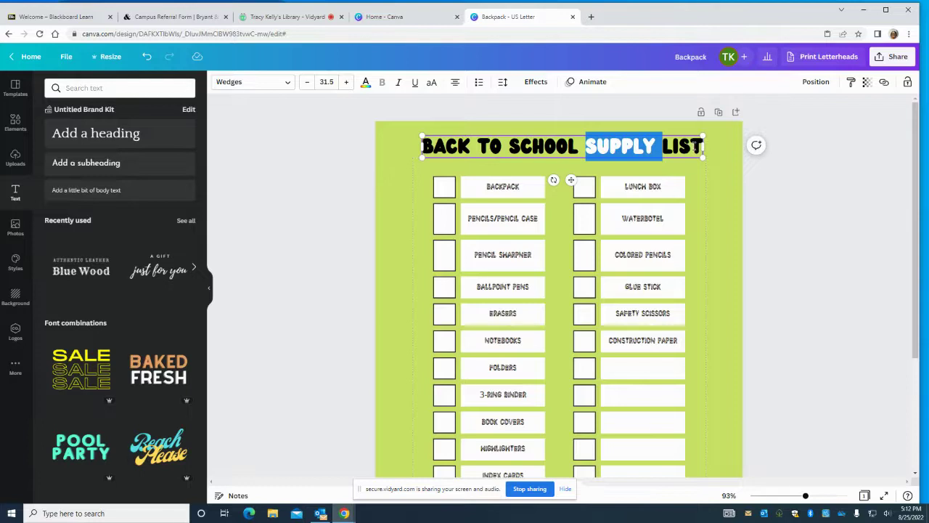
{"action": "left_click_drag", "start_coordinate": [699, 146], "coordinate": [423, 144]}
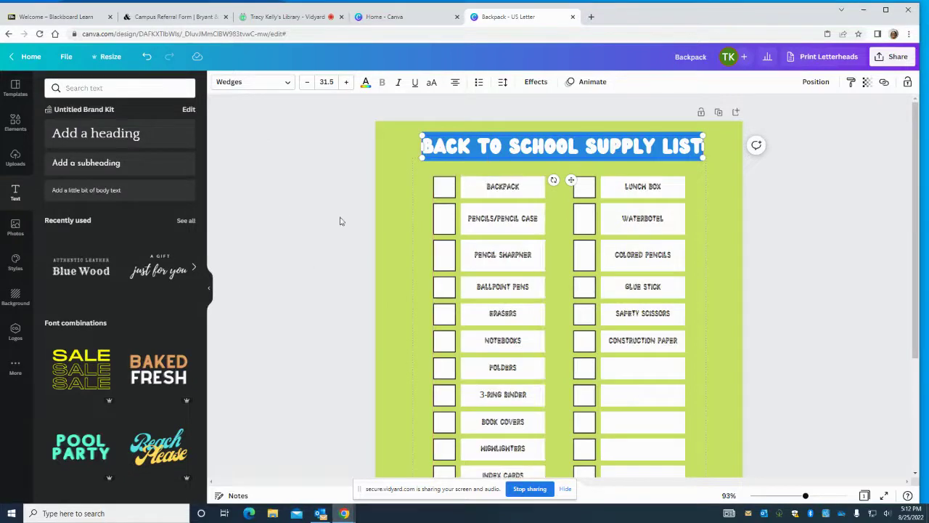
{"action": "left_click", "coordinate": [284, 207]}
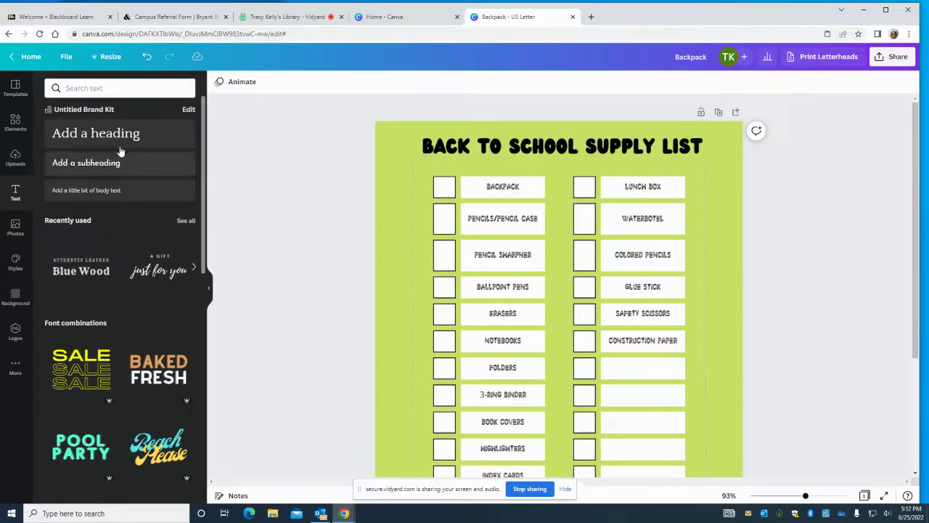
Try the uploaded laptop and backpack border, delete it, and add the uploaded border with the rocket, basketball and books instead
{"action": "left_click", "coordinate": [12, 166]}
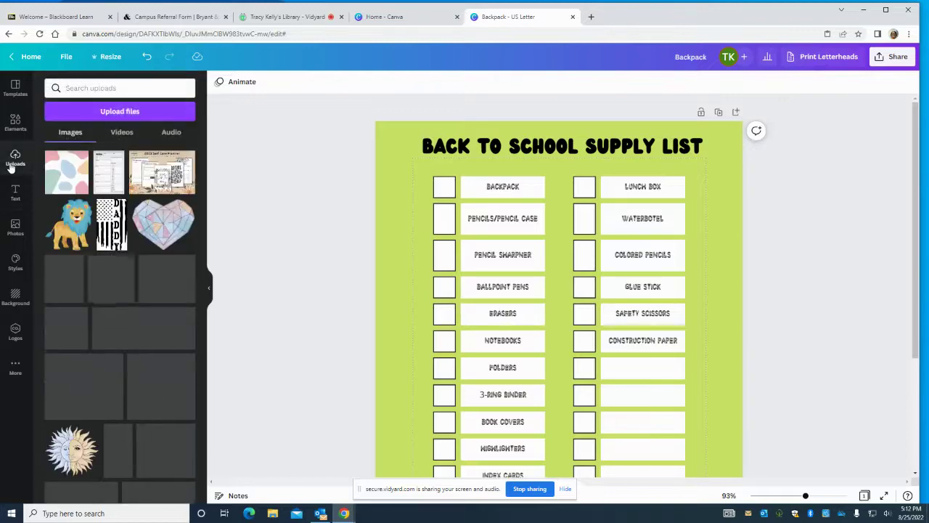
{"action": "scroll", "coordinate": [157, 300], "scroll_direction": "down", "scroll_amount": 10}
{"action": "scroll", "coordinate": [159, 304], "scroll_direction": "down", "scroll_amount": 10}
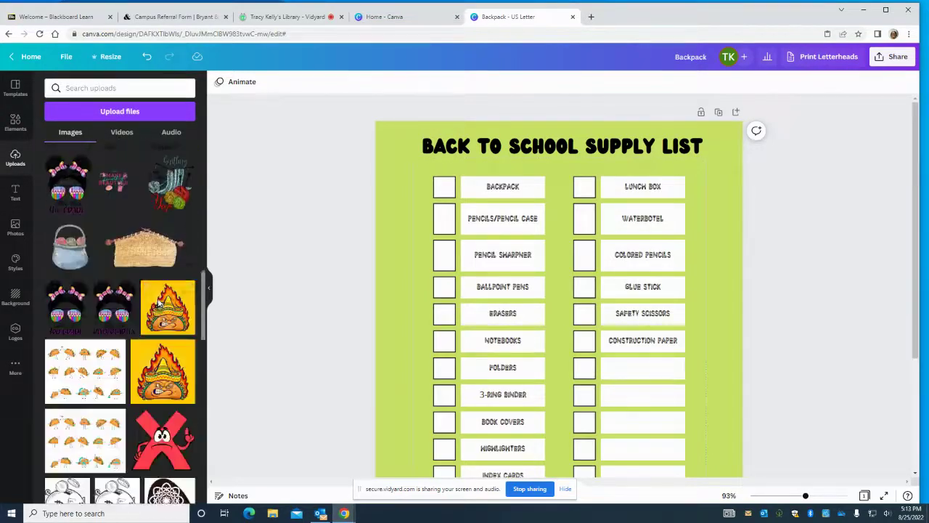
{"action": "scroll", "coordinate": [159, 303], "scroll_direction": "down", "scroll_amount": 5}
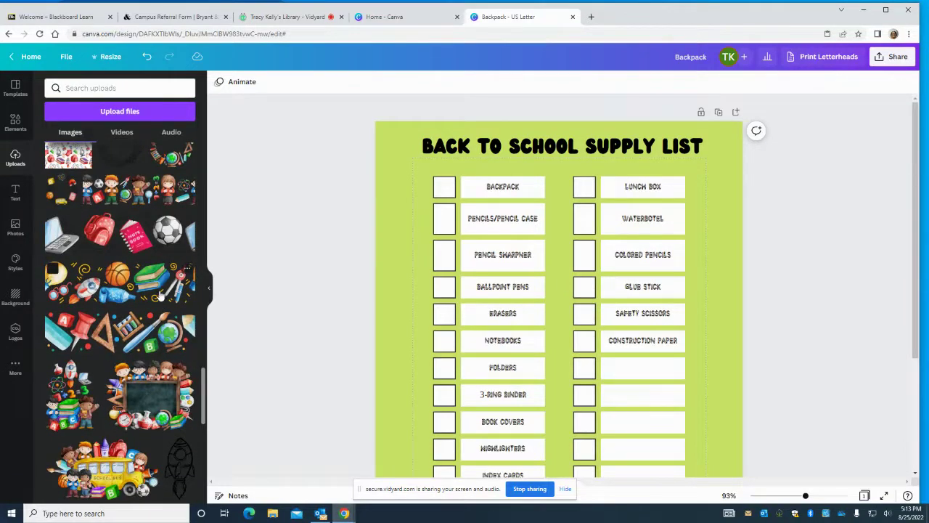
{"action": "left_click", "coordinate": [96, 232]}
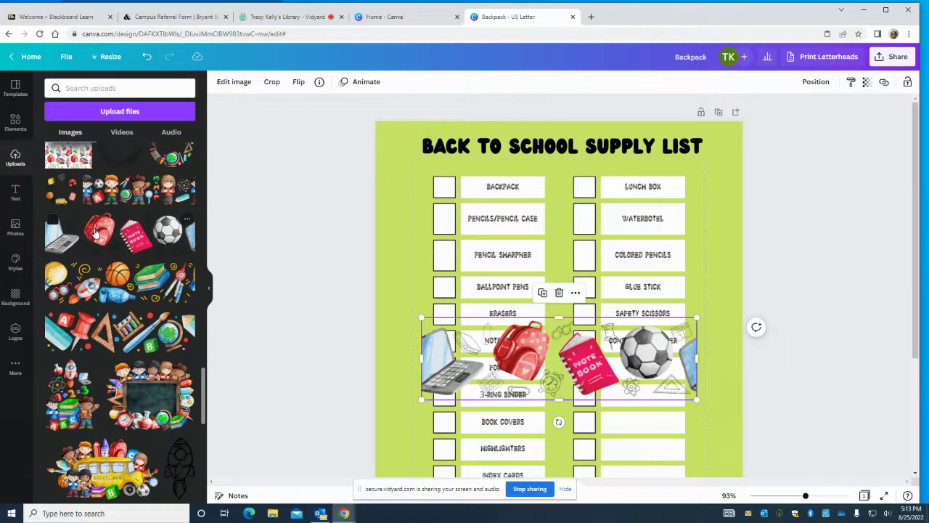
{"action": "key", "text": "Delete"}
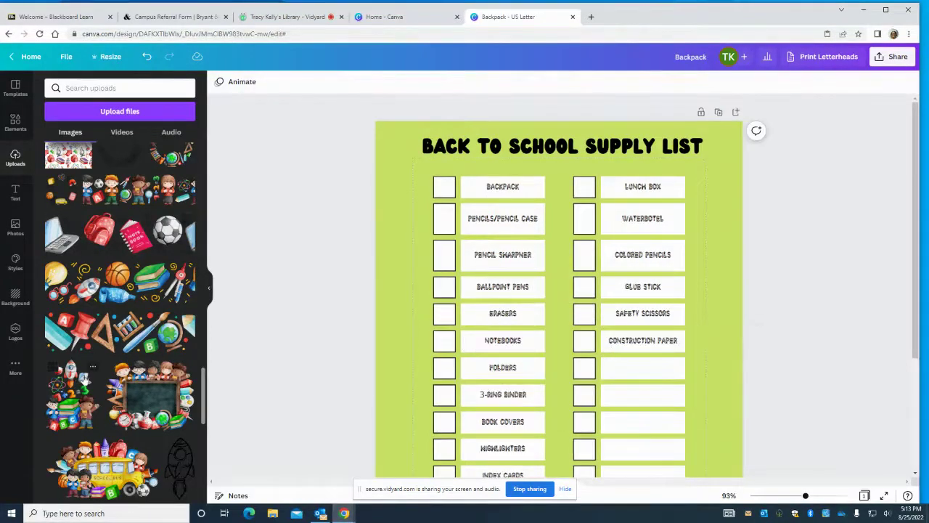
{"action": "left_click", "coordinate": [151, 283]}
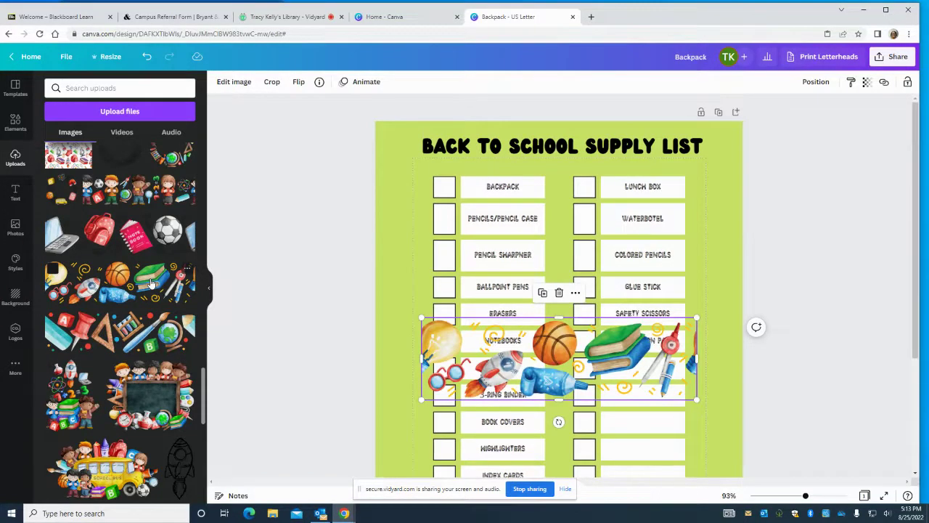
{"action": "scroll", "coordinate": [476, 324], "scroll_direction": "down", "scroll_amount": 4}
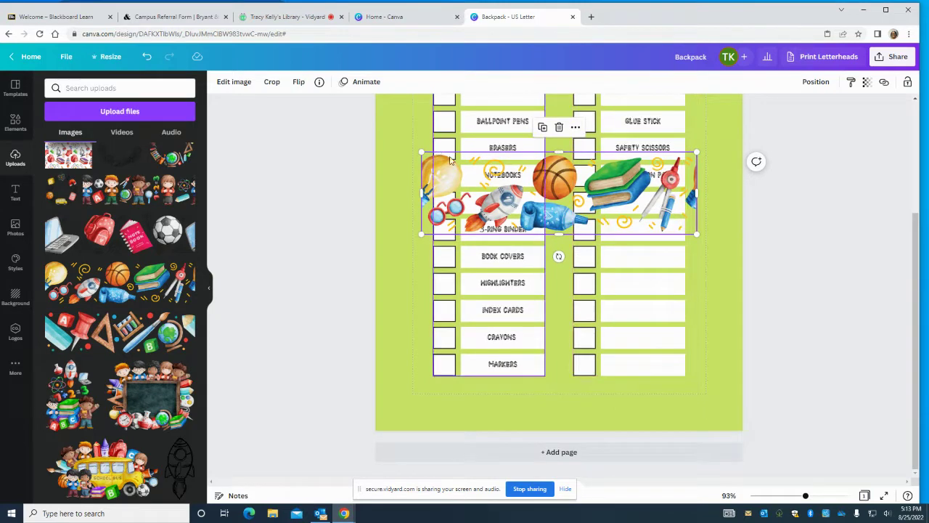
Replace the rocket and basketball border with the uploaded picture of two children and a book stack, shrunk into the page's lower-left corner
{"action": "key", "text": "Delete"}
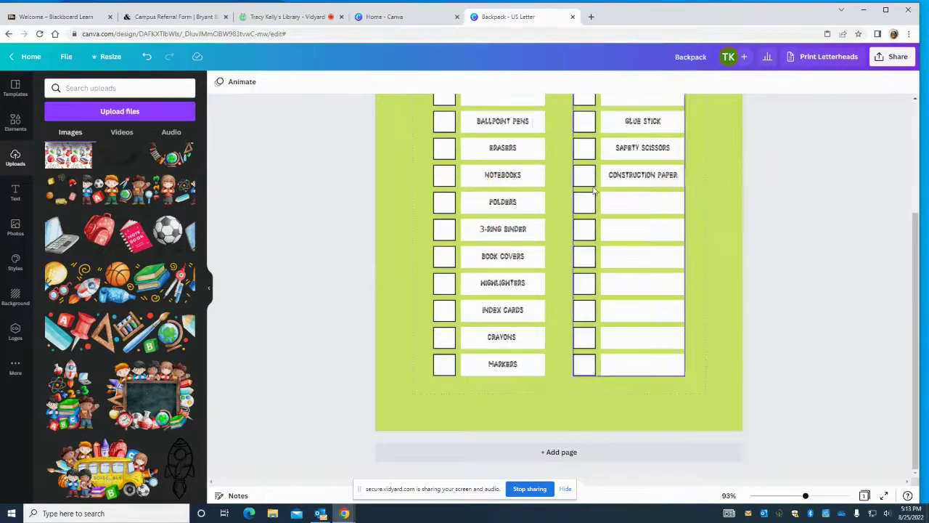
{"action": "left_click", "coordinate": [66, 418]}
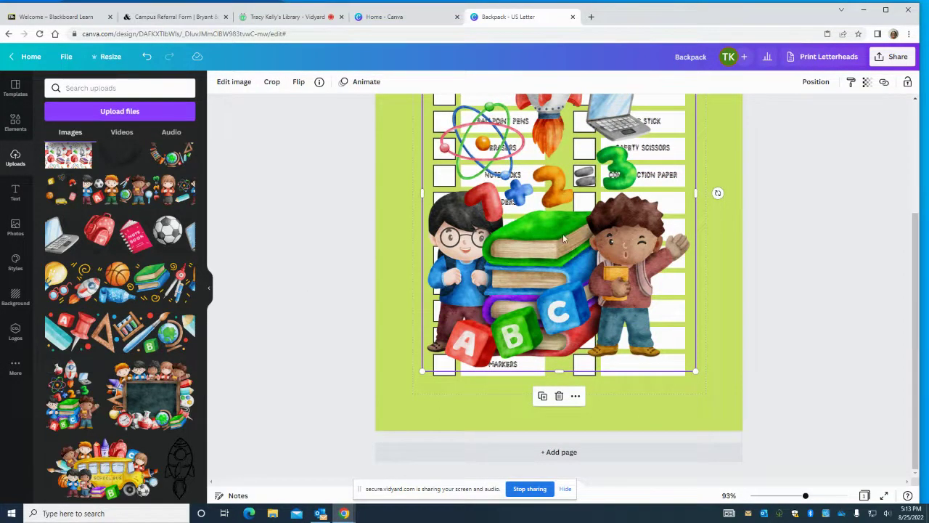
{"action": "left_click_drag", "start_coordinate": [558, 370], "coordinate": [528, 396]}
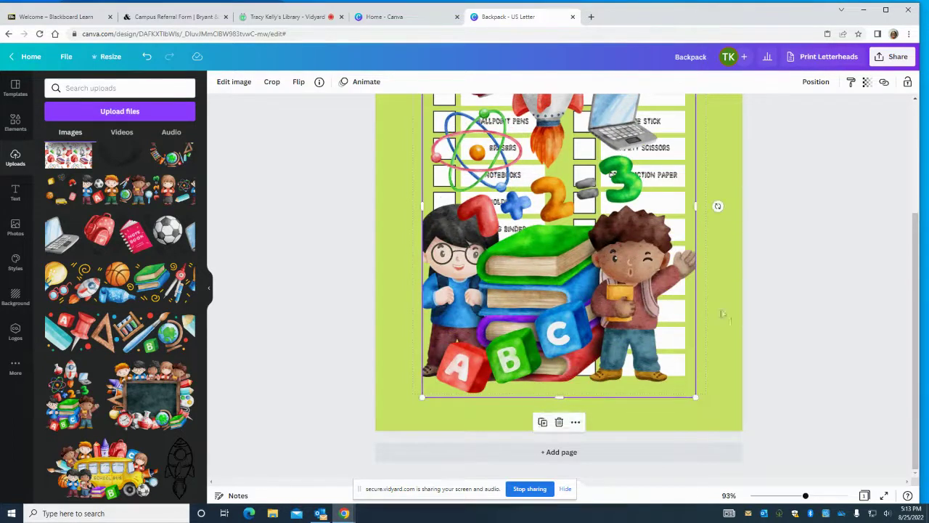
{"action": "left_click_drag", "start_coordinate": [694, 397], "coordinate": [532, 233]}
{"action": "scroll", "coordinate": [515, 218], "scroll_direction": "up", "scroll_amount": 2}
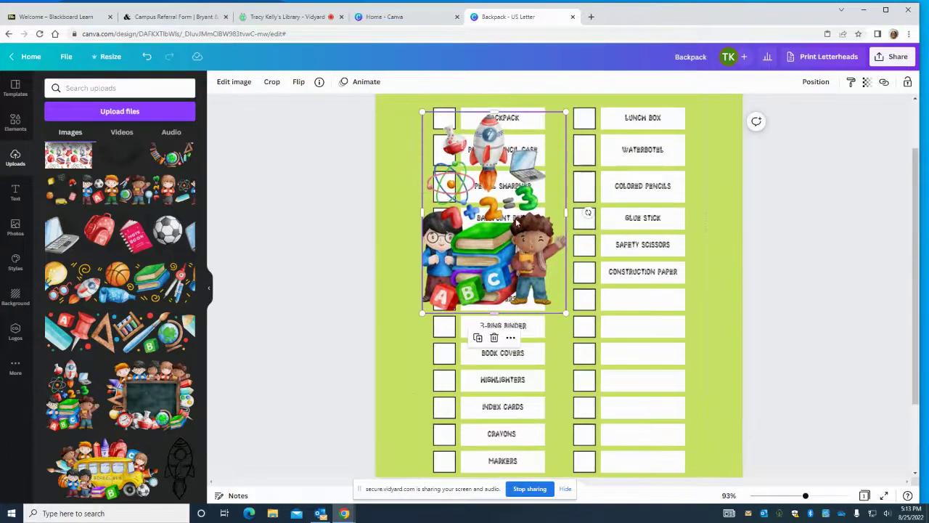
{"action": "left_click_drag", "start_coordinate": [478, 225], "coordinate": [446, 421]}
{"action": "scroll", "coordinate": [774, 284], "scroll_direction": "down", "scroll_amount": 2}
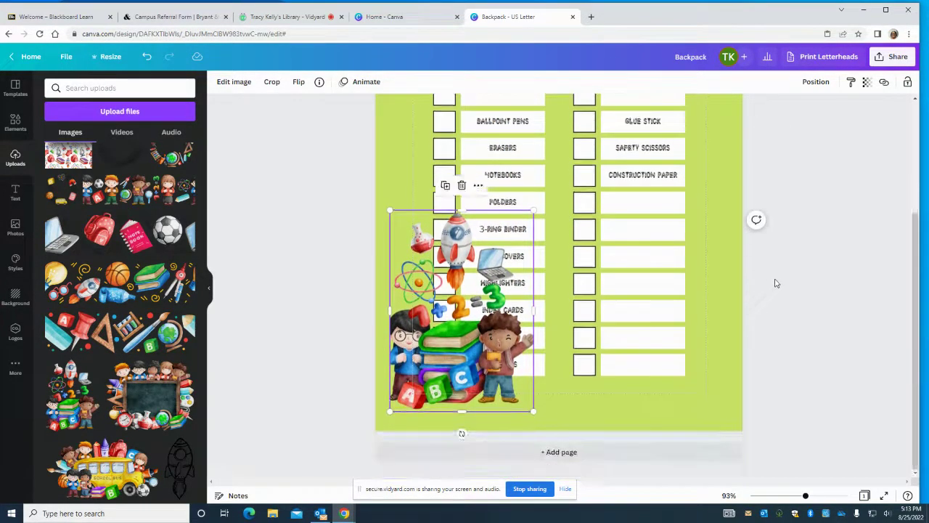
{"action": "left_click_drag", "start_coordinate": [463, 312], "coordinate": [456, 328]}
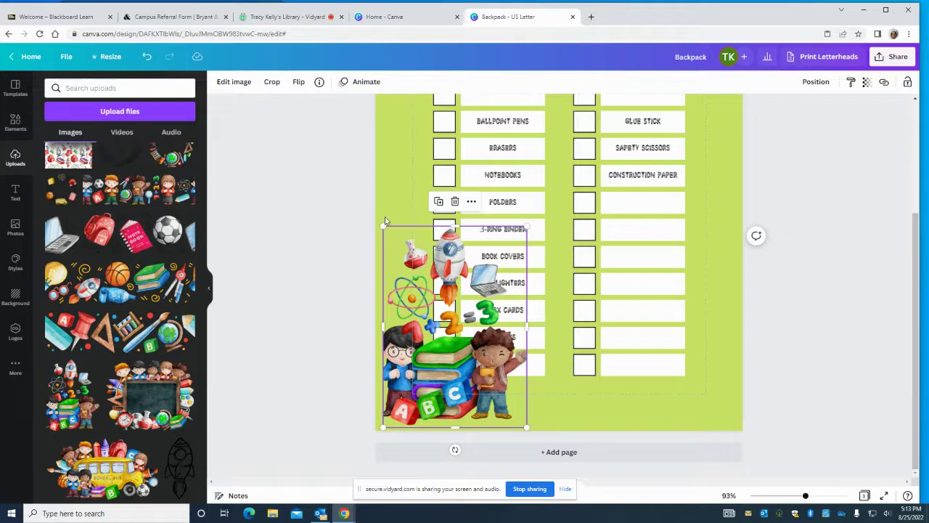
Reduce the children-and-books picture to about 2.6 wide, fit it against the lower-left page edges and extend its crop to include the whole rocket
{"action": "left_click_drag", "start_coordinate": [455, 227], "coordinate": [488, 293]}
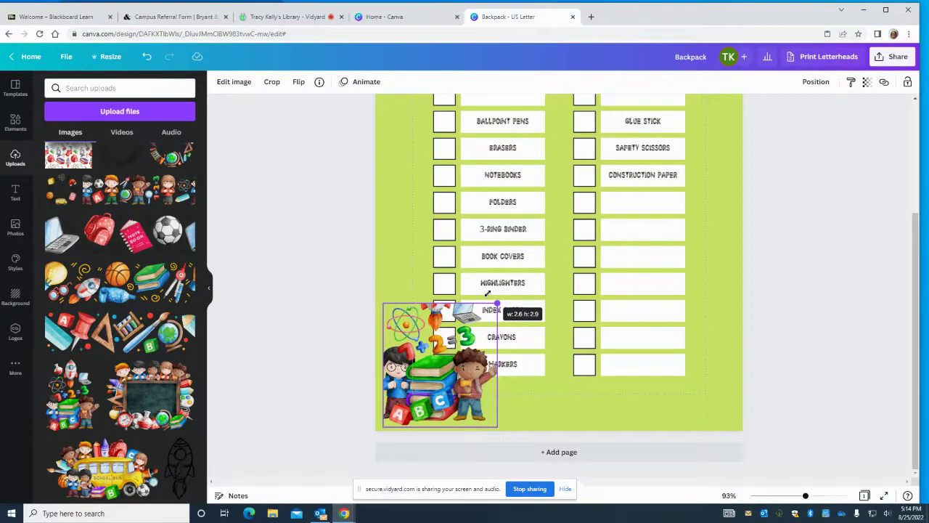
{"action": "left_click_drag", "start_coordinate": [488, 293], "coordinate": [489, 293]}
{"action": "left_click_drag", "start_coordinate": [427, 393], "coordinate": [416, 407]}
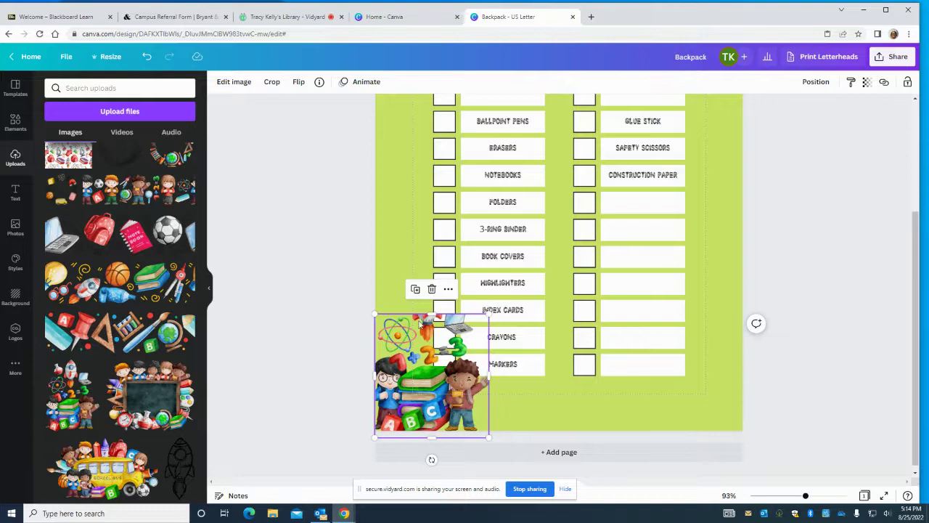
{"action": "left_click_drag", "start_coordinate": [432, 314], "coordinate": [445, 272]}
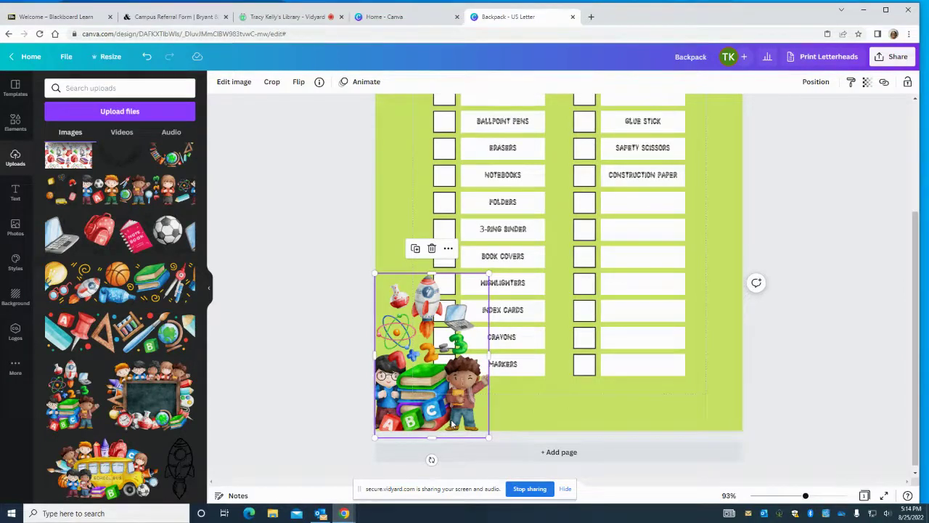
Send the children-and-books picture backward behind the left checklist table and make it slightly transparent
{"action": "right_click", "coordinate": [398, 386]}
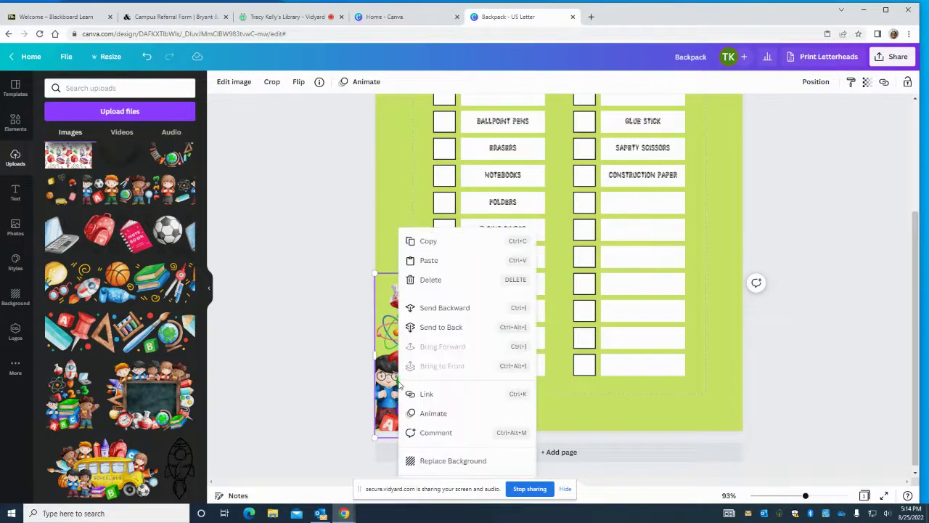
{"action": "left_click", "coordinate": [433, 308]}
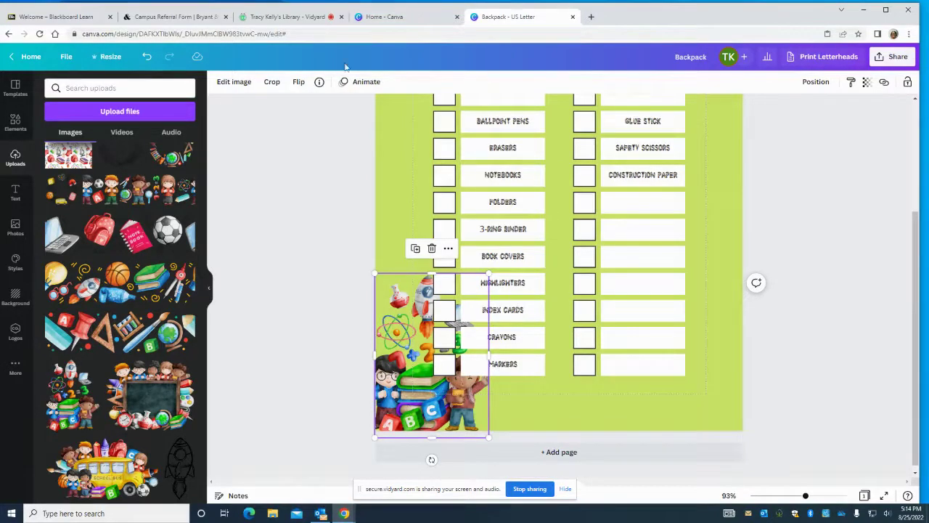
{"action": "left_click", "coordinate": [867, 82]}
{"action": "mouse_move", "coordinate": [864, 122]}
{"action": "left_mouse_down"}
{"action": "mouse_move", "coordinate": [838, 124]}
{"action": "mouse_move", "coordinate": [847, 122]}
{"action": "left_mouse_up"}
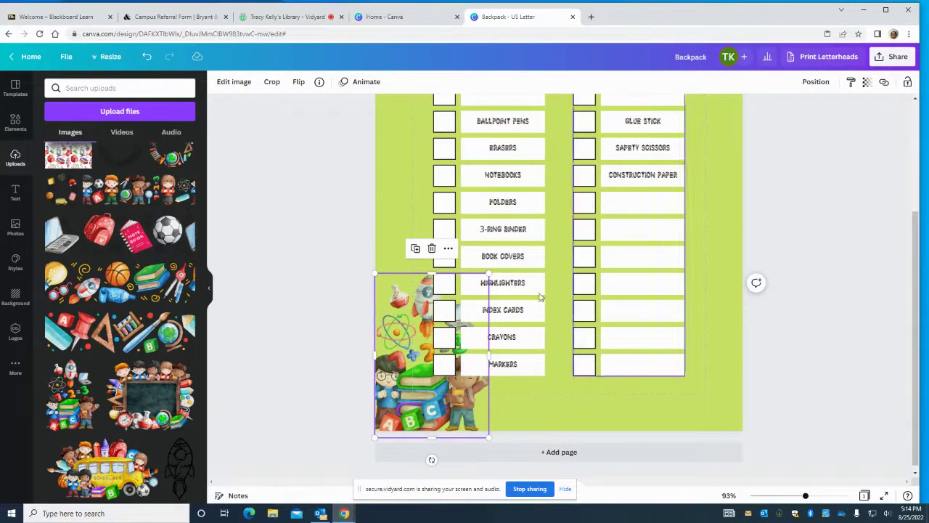
{"action": "left_click", "coordinate": [356, 217]}
{"action": "scroll", "coordinate": [259, 312], "scroll_direction": "up", "scroll_amount": 3}
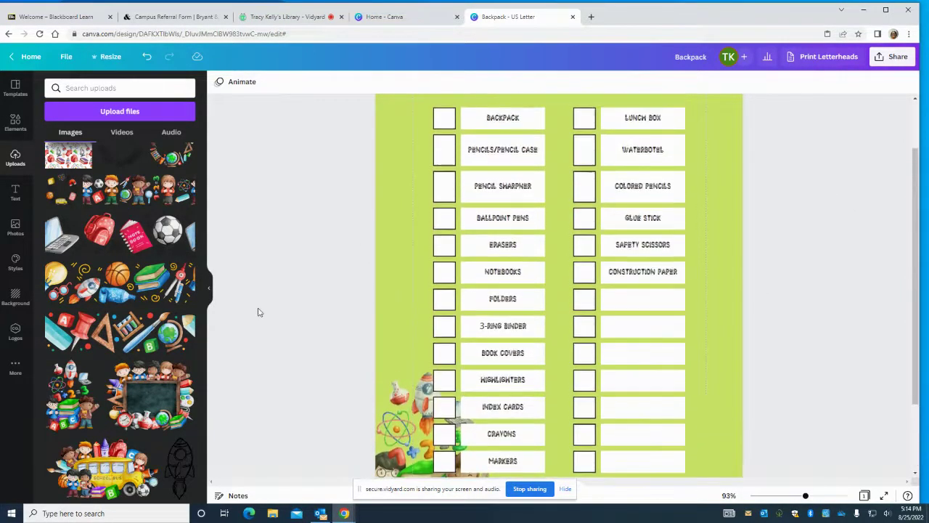
{"action": "scroll", "coordinate": [259, 312], "scroll_direction": "down", "scroll_amount": 3}
{"action": "scroll", "coordinate": [258, 312], "scroll_direction": "up", "scroll_amount": 5}
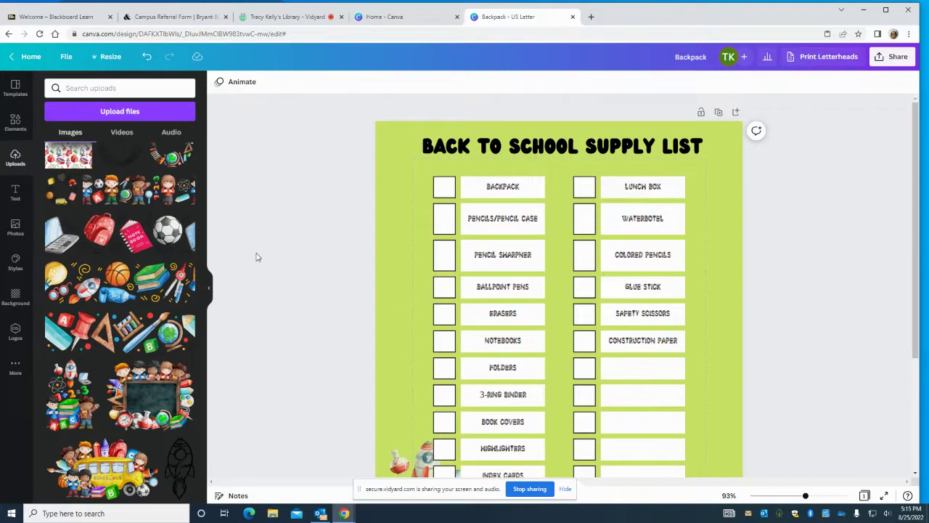
Find the yellow-handled scissors among the uploaded images, add them to the page and shrink them to a small icon
{"action": "scroll", "coordinate": [130, 305], "scroll_direction": "down", "scroll_amount": 5}
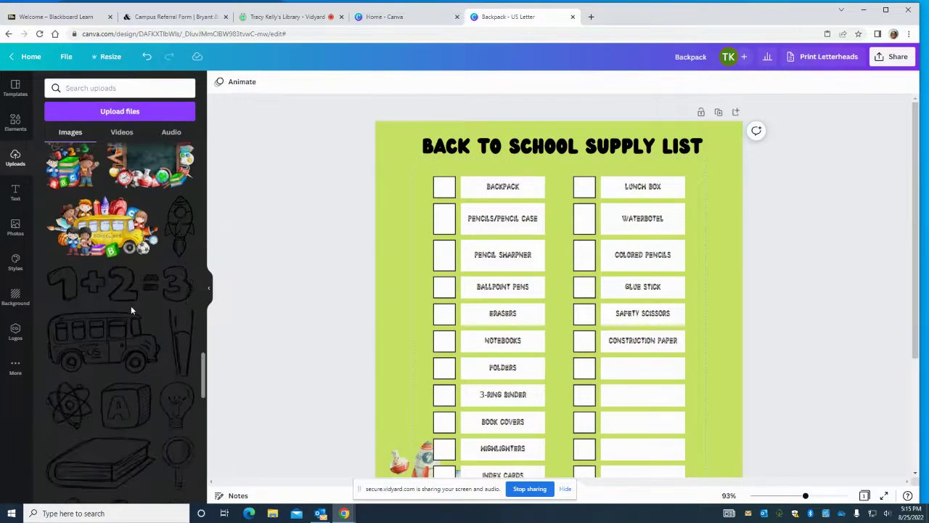
{"action": "scroll", "coordinate": [130, 305], "scroll_direction": "down", "scroll_amount": 3}
{"action": "scroll", "coordinate": [131, 305], "scroll_direction": "down", "scroll_amount": 3}
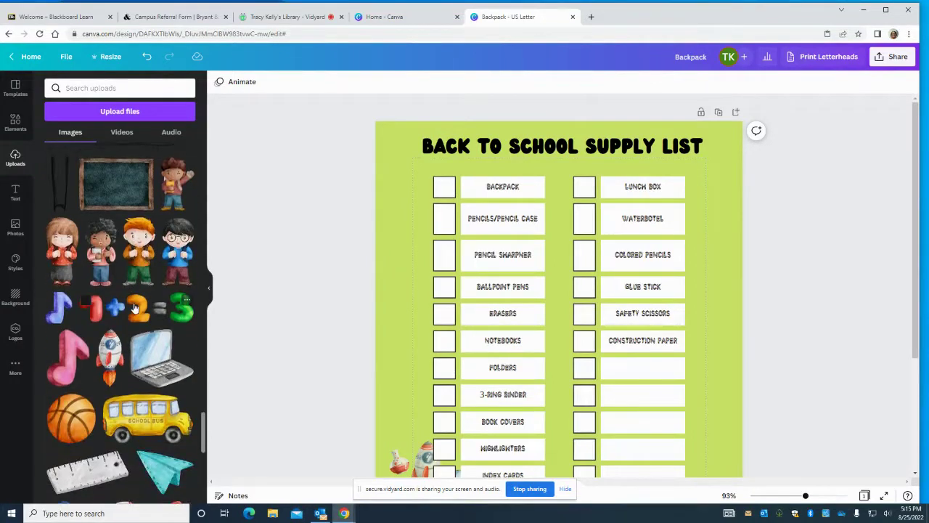
{"action": "scroll", "coordinate": [137, 308], "scroll_direction": "down", "scroll_amount": 3}
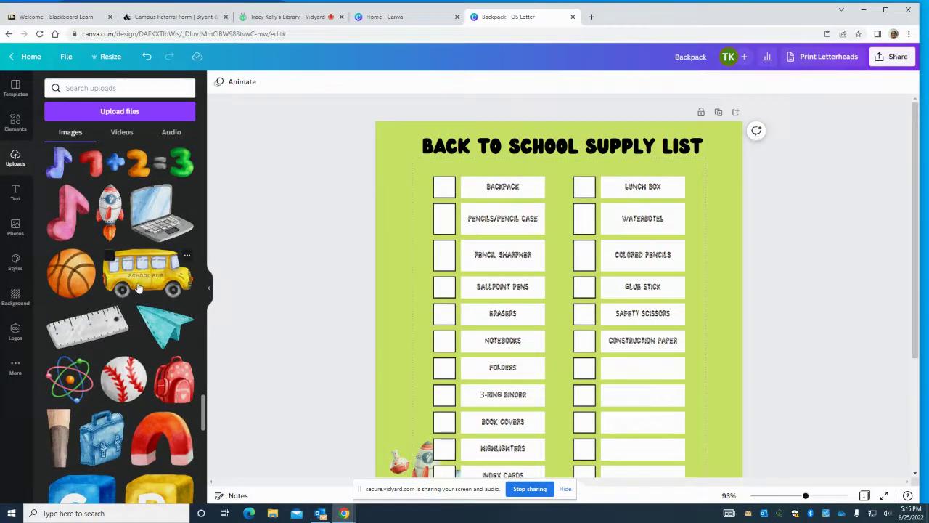
{"action": "scroll", "coordinate": [142, 284], "scroll_direction": "down", "scroll_amount": 3}
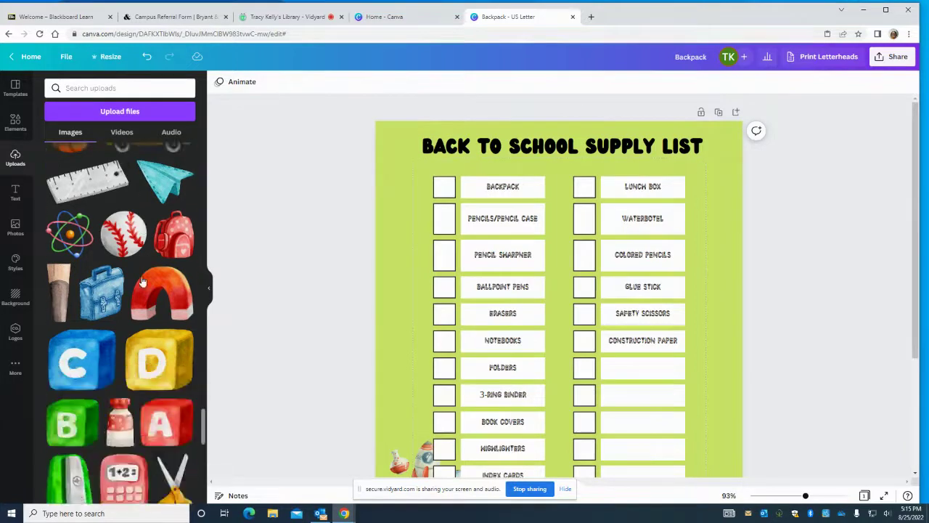
{"action": "scroll", "coordinate": [149, 273], "scroll_direction": "down", "scroll_amount": 5}
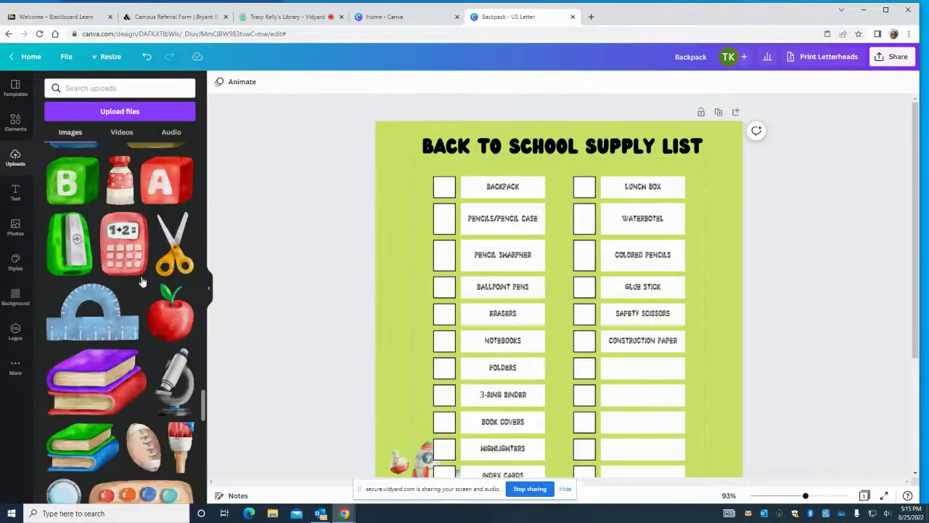
{"action": "left_click", "coordinate": [166, 247]}
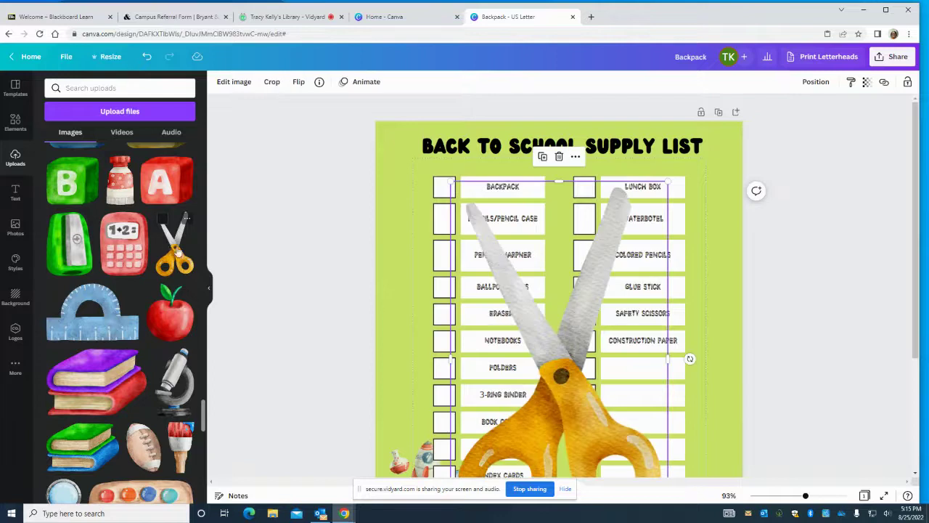
{"action": "scroll", "coordinate": [581, 272], "scroll_direction": "down", "scroll_amount": 2}
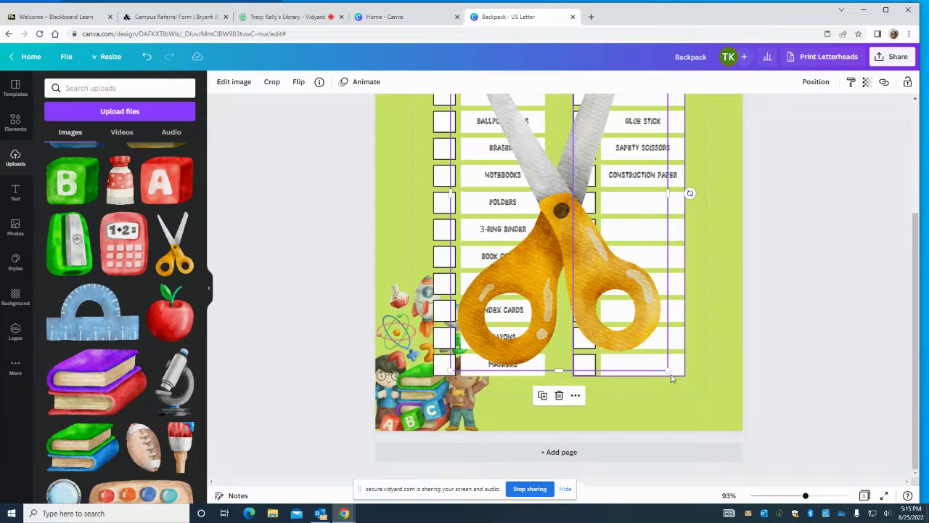
{"action": "left_click_drag", "start_coordinate": [668, 372], "coordinate": [540, 110]}
{"action": "scroll", "coordinate": [546, 168], "scroll_direction": "up", "scroll_amount": 2}
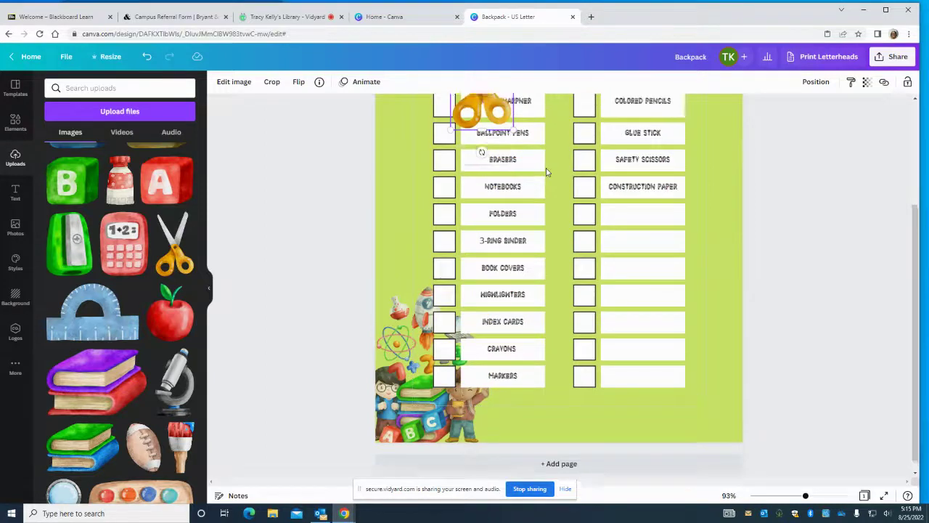
{"action": "left_click_drag", "start_coordinate": [520, 289], "coordinate": [470, 210]}
Move the scissors to the page's upper-left corner beside the heading and rotate them so the blades point diagonally down
{"action": "left_click", "coordinate": [482, 215]}
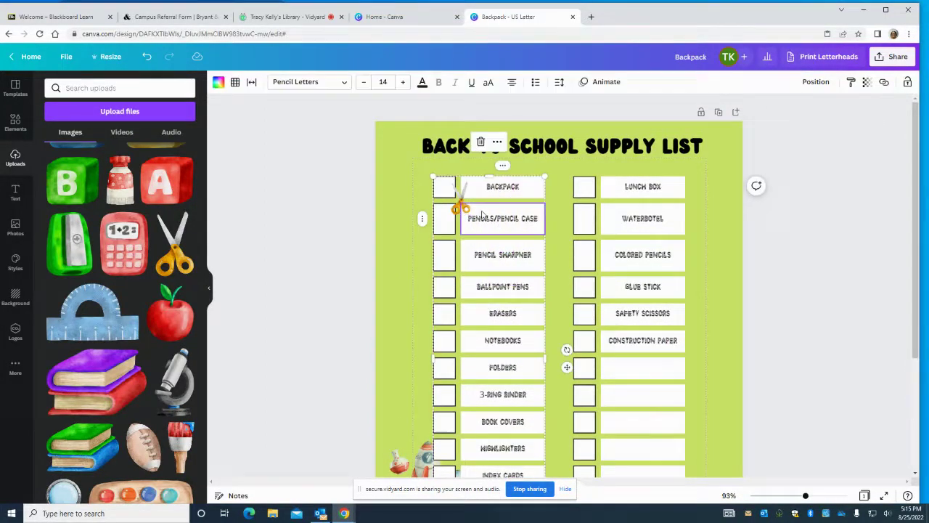
{"action": "left_click", "coordinate": [729, 221]}
{"action": "left_click", "coordinate": [460, 197]}
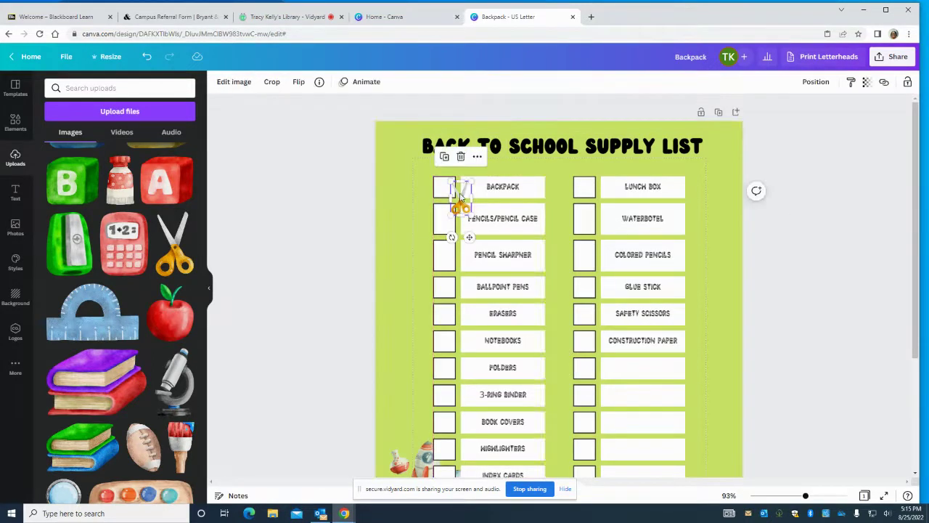
{"action": "mouse_move", "coordinate": [470, 237]}
{"action": "left_mouse_down"}
{"action": "mouse_move", "coordinate": [407, 191]}
{"action": "mouse_move", "coordinate": [407, 283]}
{"action": "mouse_move", "coordinate": [357, 160]}
{"action": "mouse_move", "coordinate": [411, 183]}
{"action": "mouse_move", "coordinate": [417, 223]}
{"action": "left_mouse_up"}
{"action": "left_click_drag", "start_coordinate": [403, 254], "coordinate": [403, 196]}
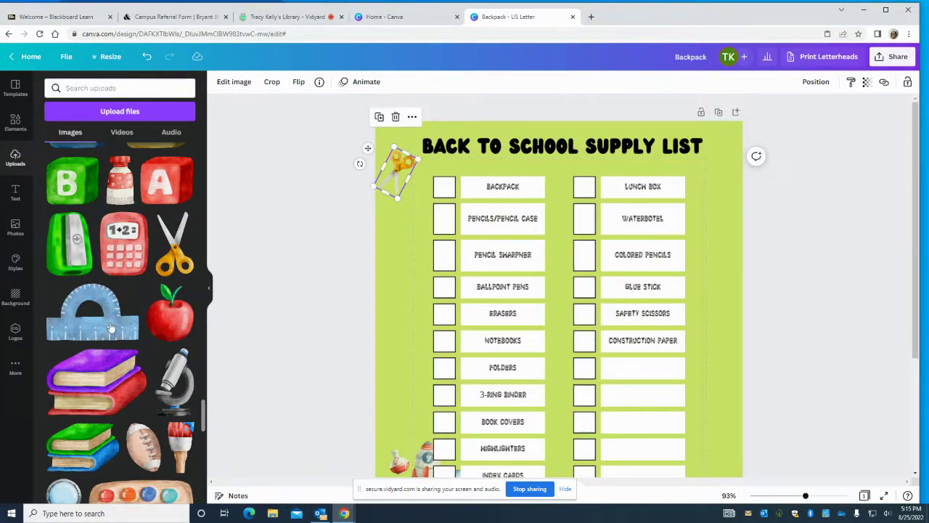
Add the uploaded blue protractor, shrink it to a small icon and place it below the scissors in the left margin
{"action": "left_click", "coordinate": [71, 338]}
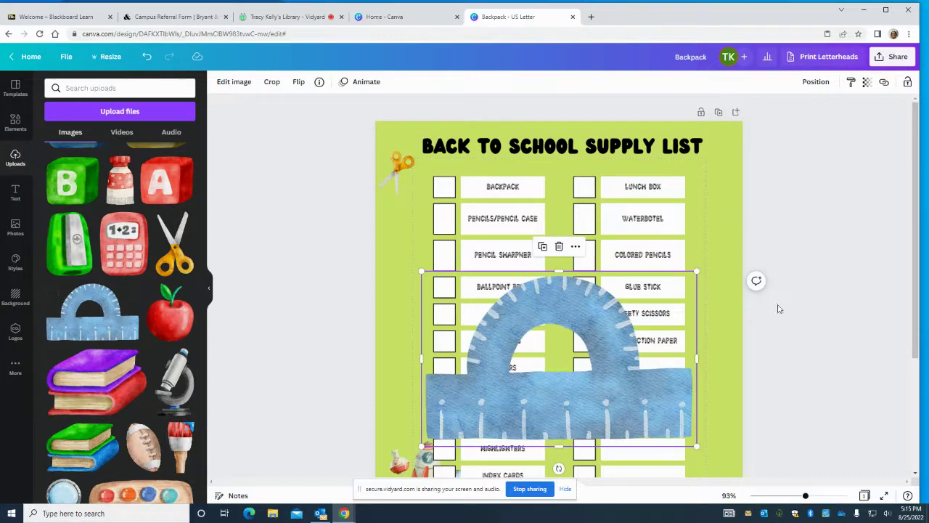
{"action": "left_click_drag", "start_coordinate": [698, 446], "coordinate": [479, 267]}
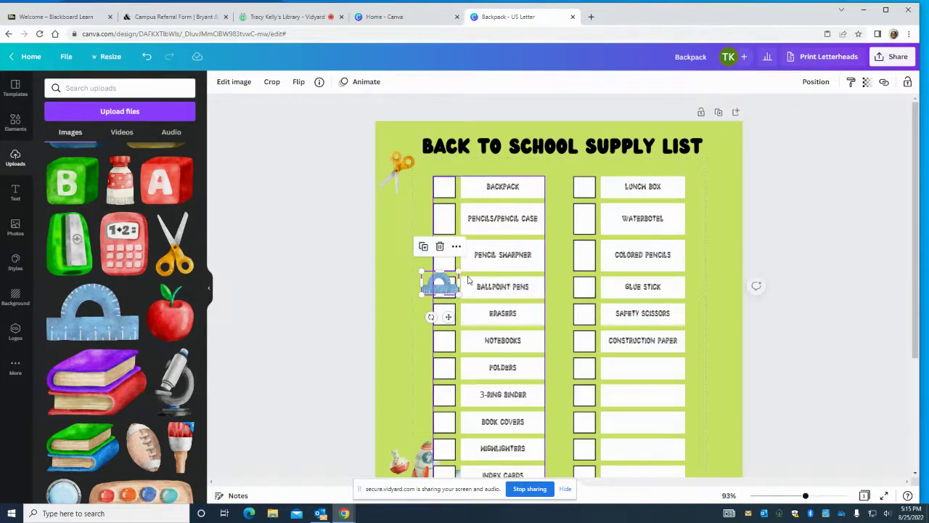
{"action": "left_click_drag", "start_coordinate": [450, 315], "coordinate": [417, 242]}
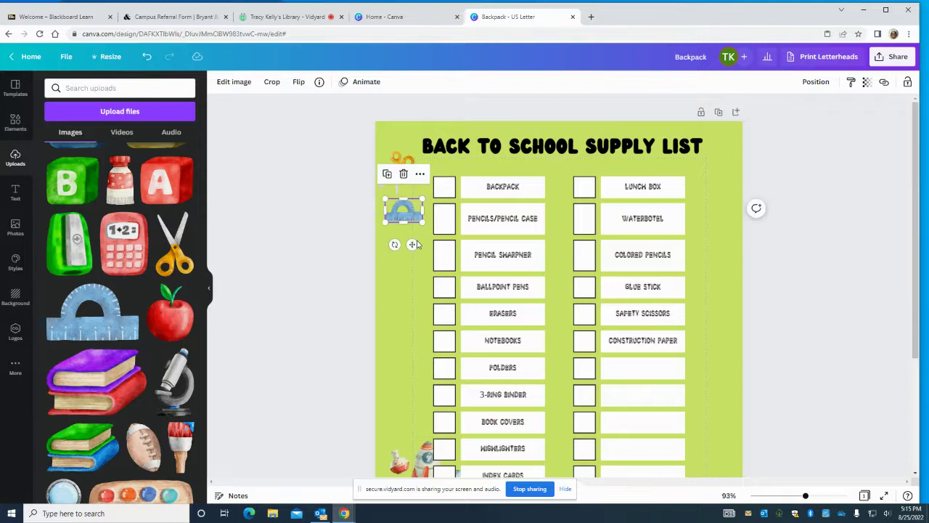
Add the uploaded purple and red books, shrink them and place them tilted clockwise in the page's upper-right corner
{"action": "left_click", "coordinate": [98, 377]}
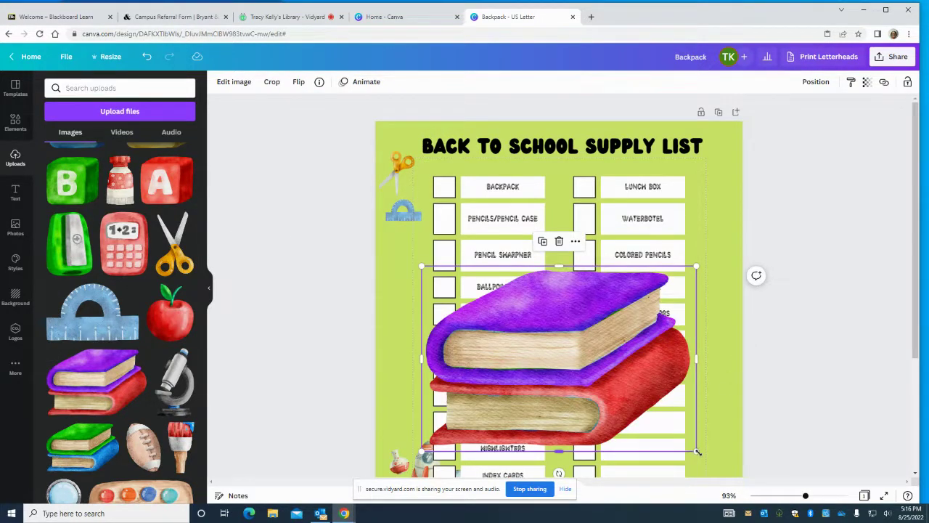
{"action": "left_click_drag", "start_coordinate": [697, 450], "coordinate": [549, 274]}
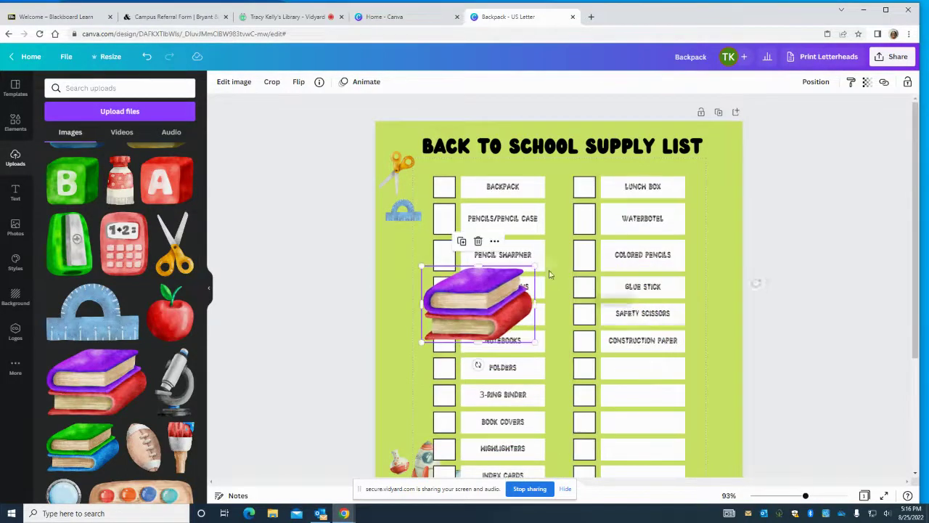
{"action": "left_click_drag", "start_coordinate": [486, 336], "coordinate": [703, 161]}
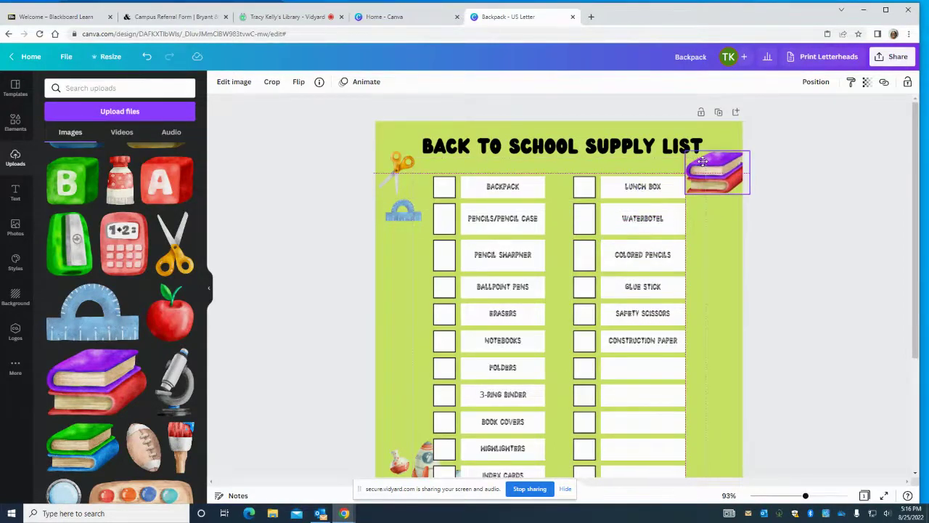
{"action": "left_click_drag", "start_coordinate": [717, 216], "coordinate": [693, 210]}
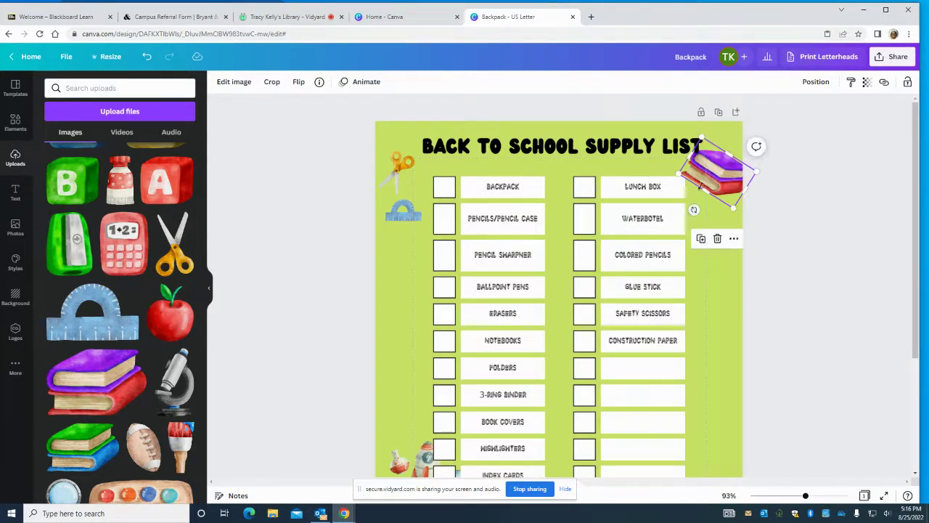
Send the purple and red books backward one layer
{"action": "right_click", "coordinate": [716, 182]}
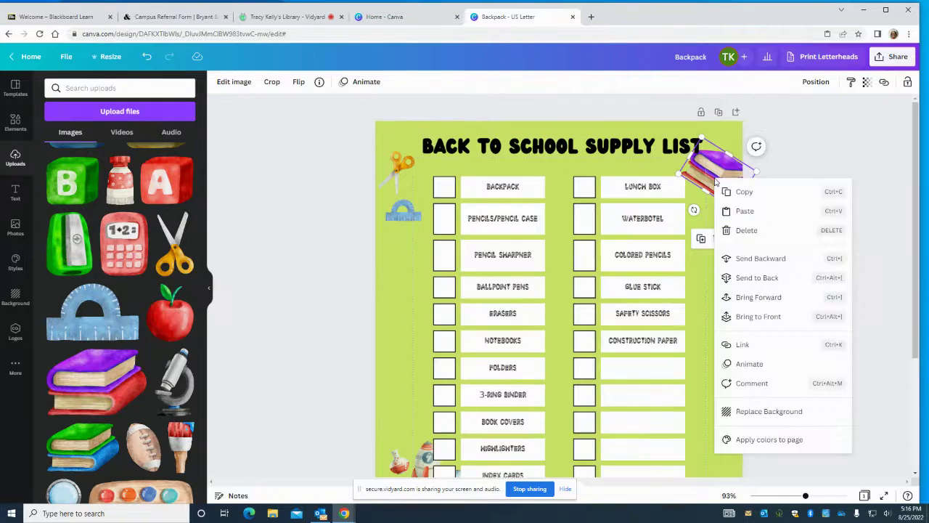
{"action": "left_click", "coordinate": [747, 258]}
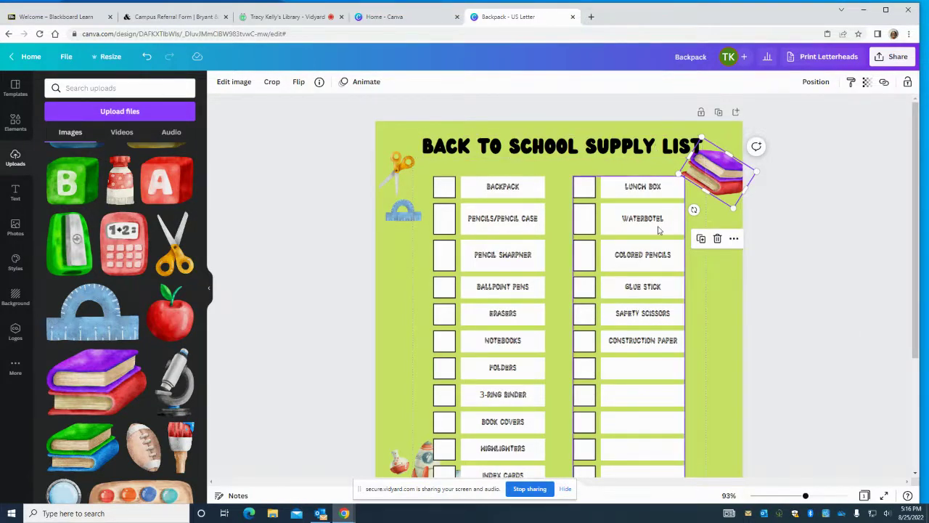
{"action": "scroll", "coordinate": [660, 230], "scroll_direction": "down", "scroll_amount": 2}
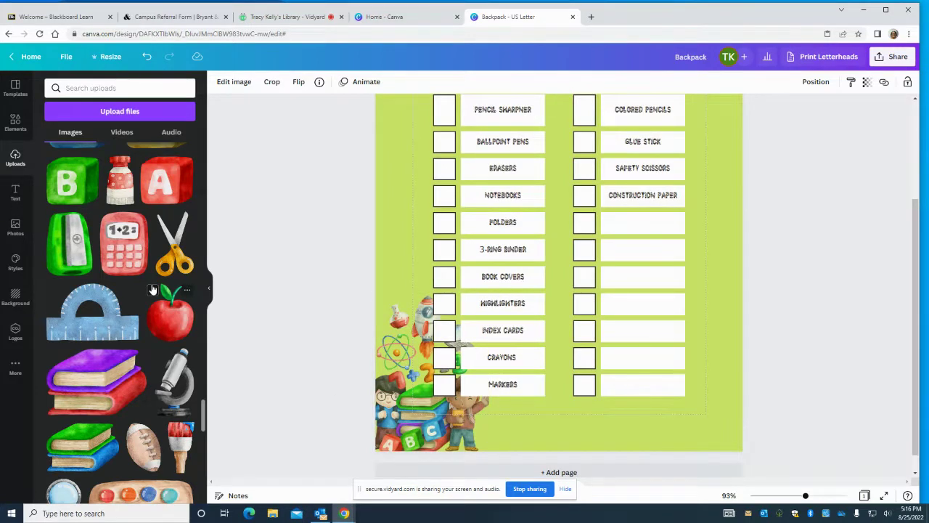
Browse the uploaded school pictures and review the checklist page from its heading down to the illustrated lower corner
{"action": "scroll", "coordinate": [152, 290], "scroll_direction": "down", "scroll_amount": 3}
{"action": "scroll", "coordinate": [152, 290], "scroll_direction": "up", "scroll_amount": 5}
{"action": "scroll", "coordinate": [153, 290], "scroll_direction": "up", "scroll_amount": 3}
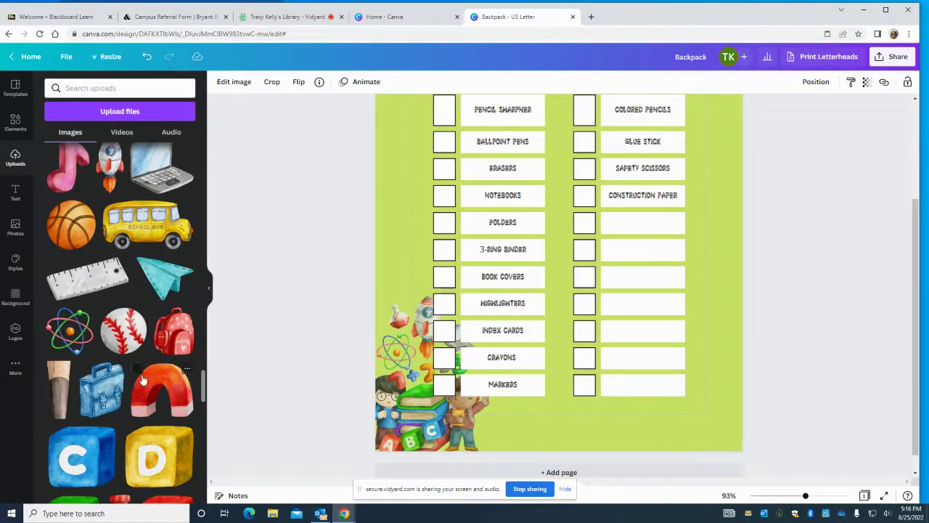
{"action": "scroll", "coordinate": [143, 380], "scroll_direction": "up", "scroll_amount": 3}
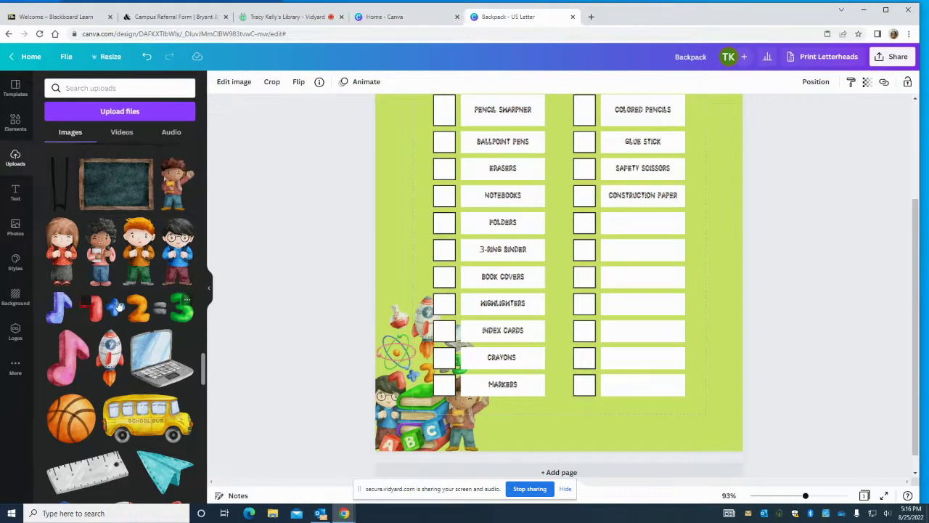
{"action": "left_click", "coordinate": [410, 343]}
{"action": "left_click", "coordinate": [760, 379]}
{"action": "scroll", "coordinate": [722, 365], "scroll_direction": "up", "scroll_amount": 4}
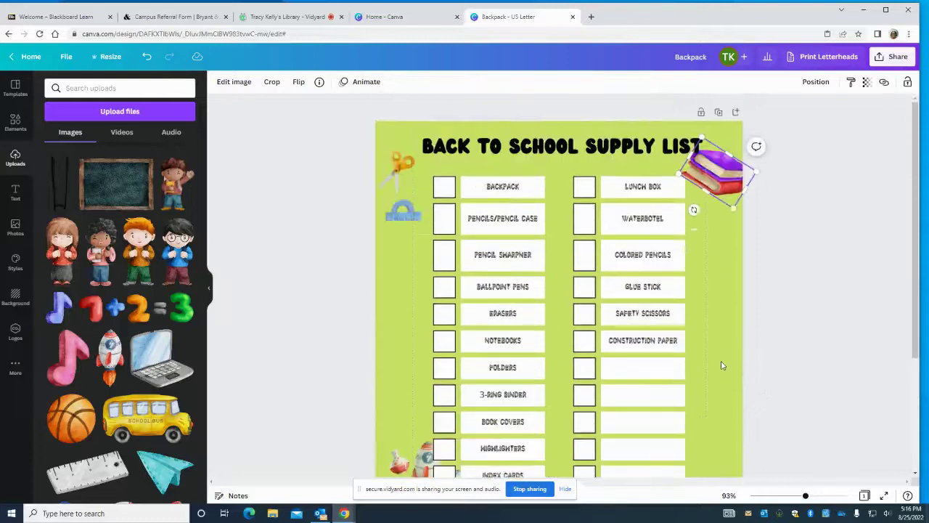
{"action": "left_click", "coordinate": [714, 173]}
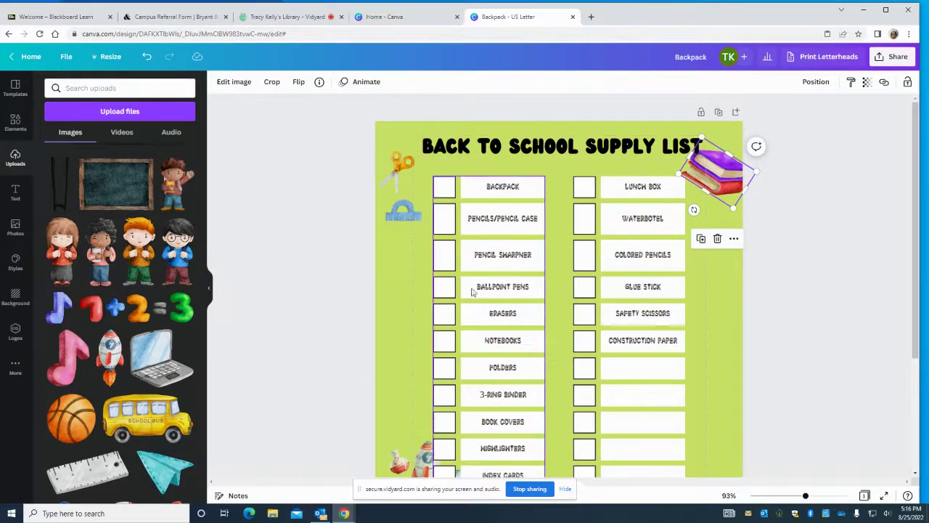
{"action": "scroll", "coordinate": [448, 274], "scroll_direction": "down", "scroll_amount": 2}
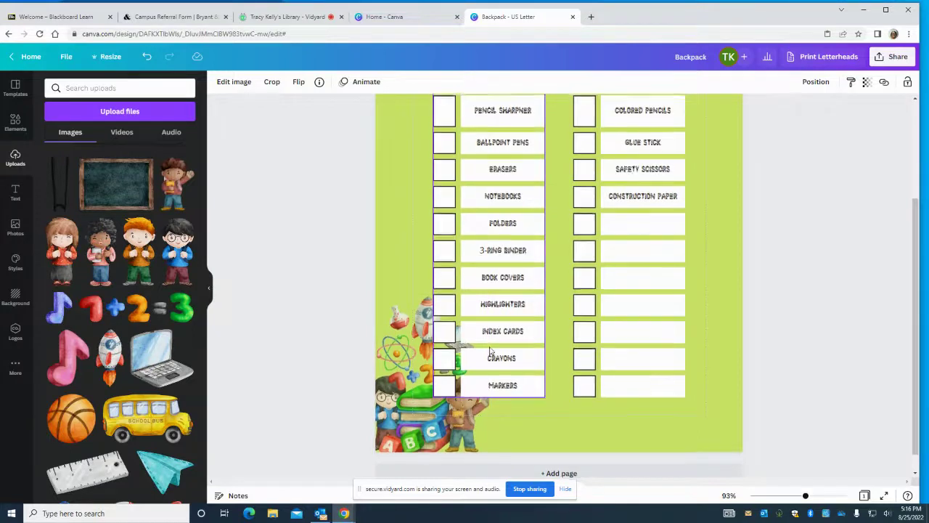
{"action": "scroll", "coordinate": [539, 233], "scroll_direction": "up", "scroll_amount": 2}
Try the Splice, Hollow and Echo text effects on the heading and return its style to None
{"action": "left_click", "coordinate": [564, 148]}
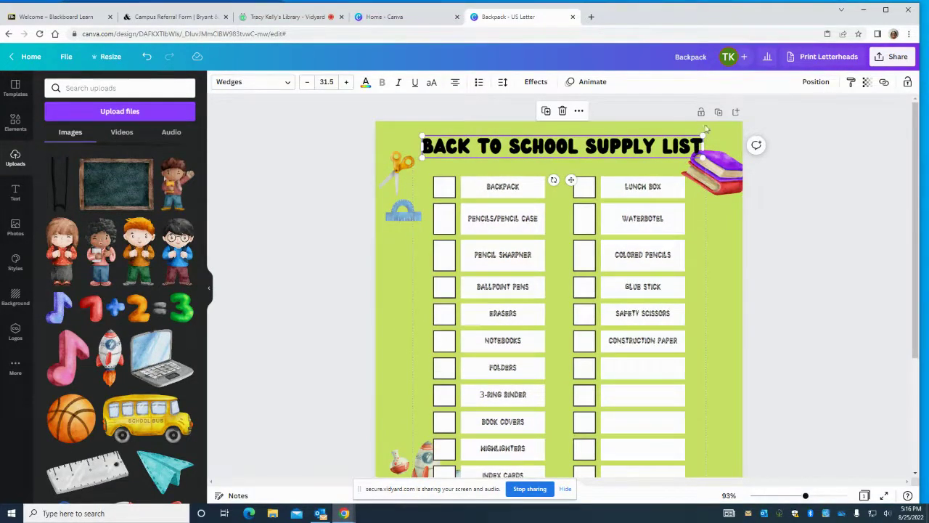
{"action": "left_click", "coordinate": [536, 82]}
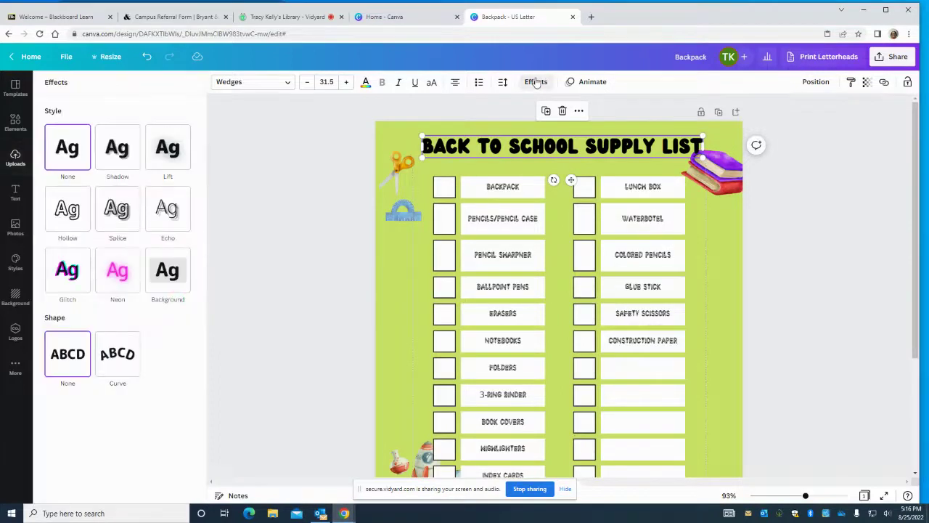
{"action": "left_click", "coordinate": [118, 217]}
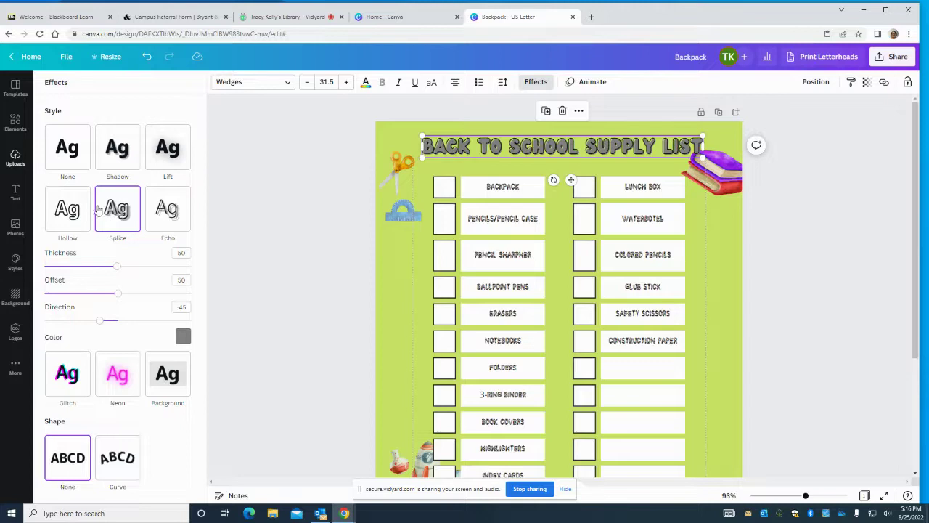
{"action": "left_click", "coordinate": [64, 209]}
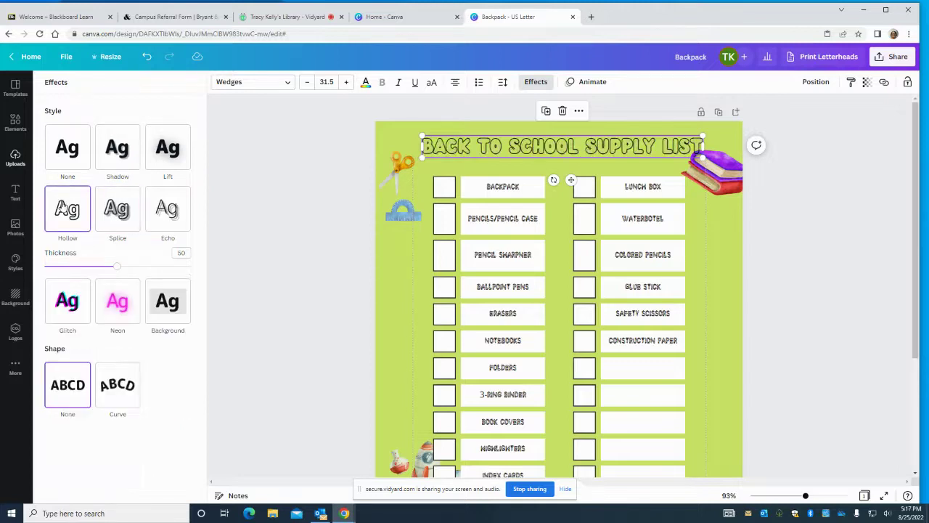
{"action": "left_click", "coordinate": [171, 212]}
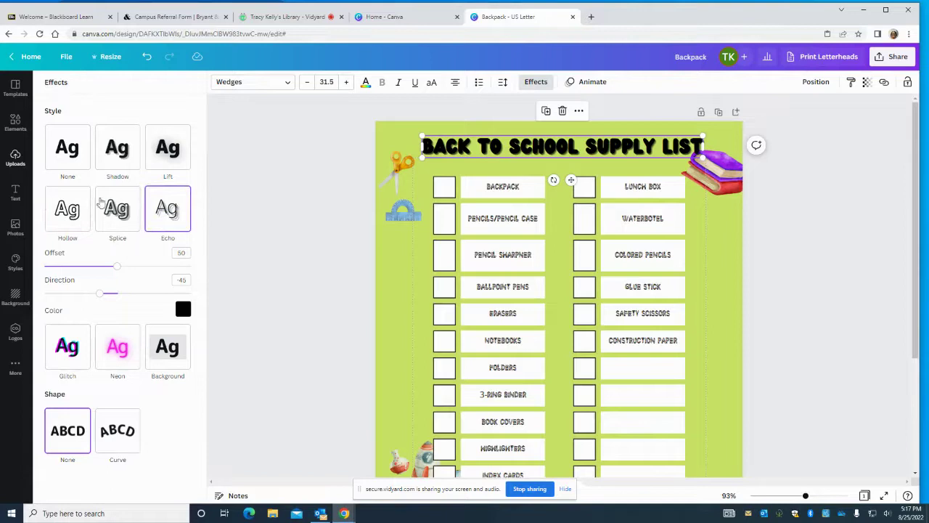
{"action": "left_click", "coordinate": [60, 208]}
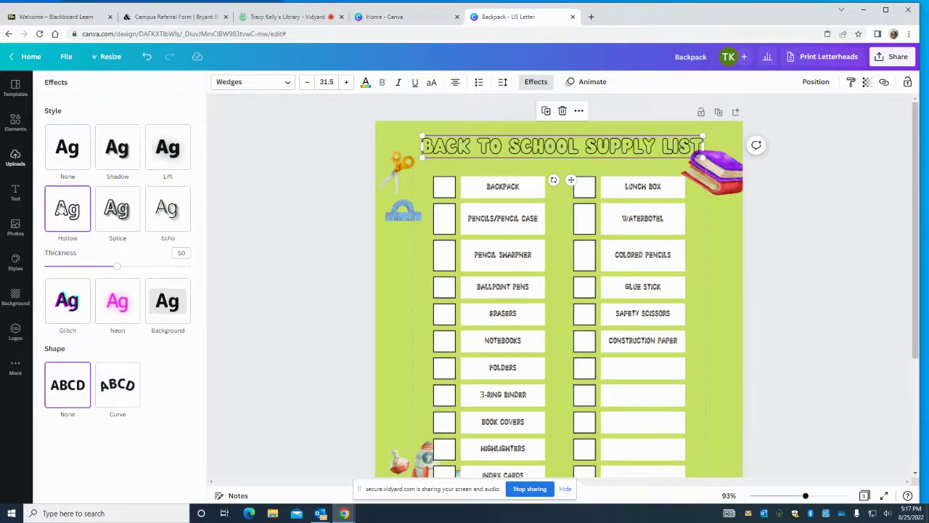
{"action": "left_click", "coordinate": [73, 157]}
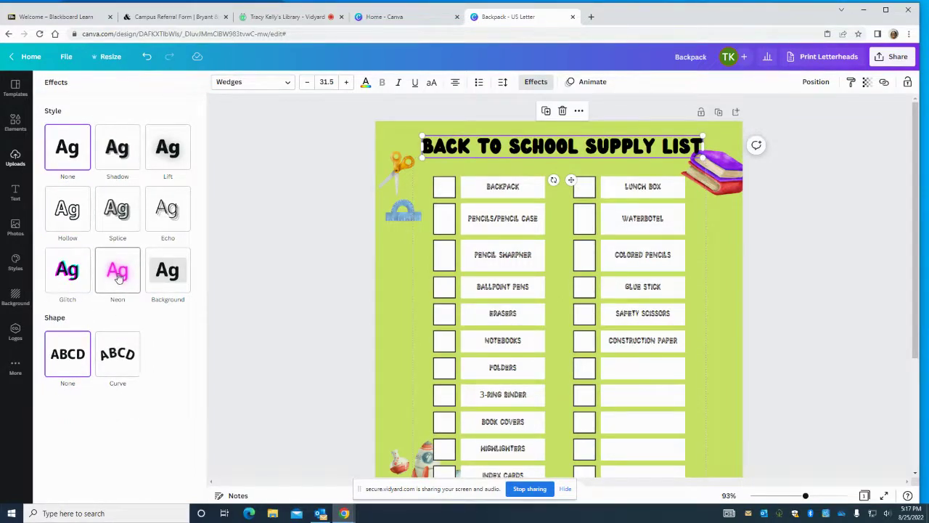
{"action": "left_click", "coordinate": [164, 227]}
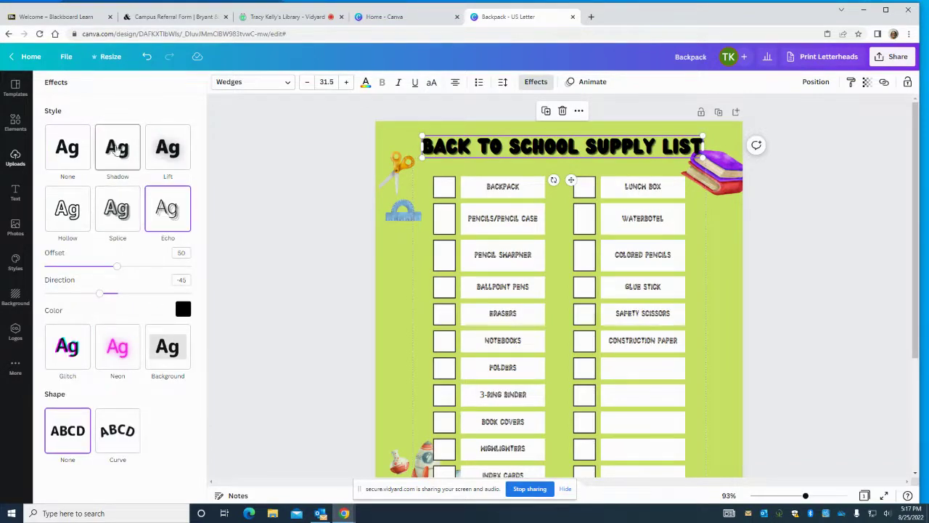
{"action": "left_click", "coordinate": [65, 148]}
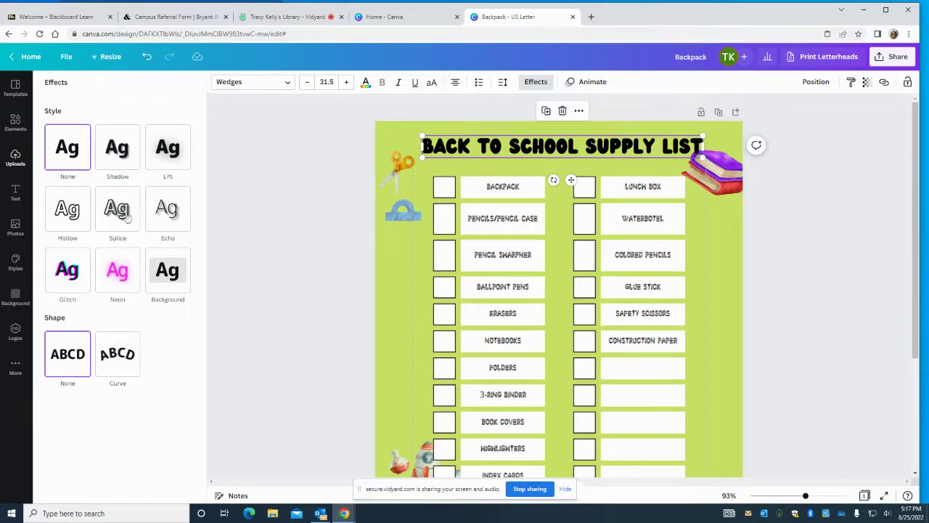
{"action": "left_click", "coordinate": [256, 275]}
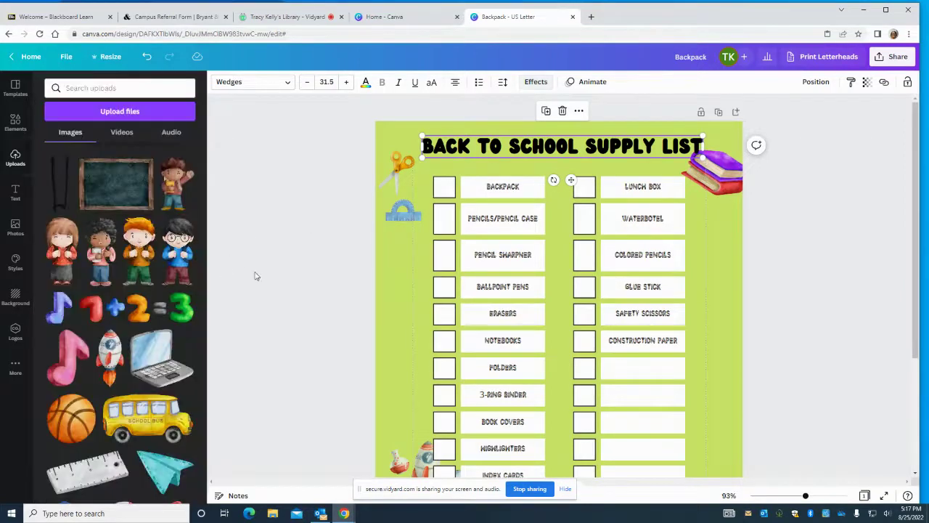
Try purple and two greens on the heading, and settle on the golden orange photo color from the scissors picture
{"action": "left_click", "coordinate": [366, 84]}
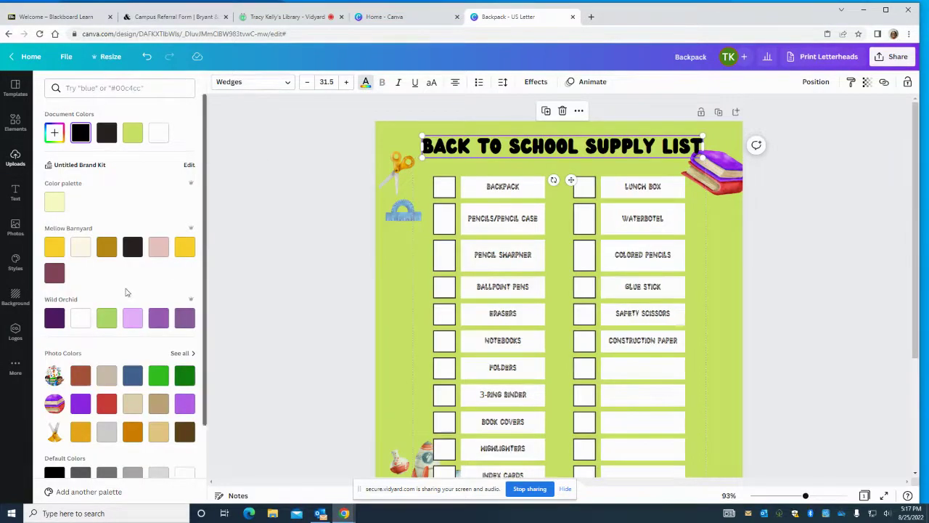
{"action": "scroll", "coordinate": [126, 292], "scroll_direction": "down", "scroll_amount": 3}
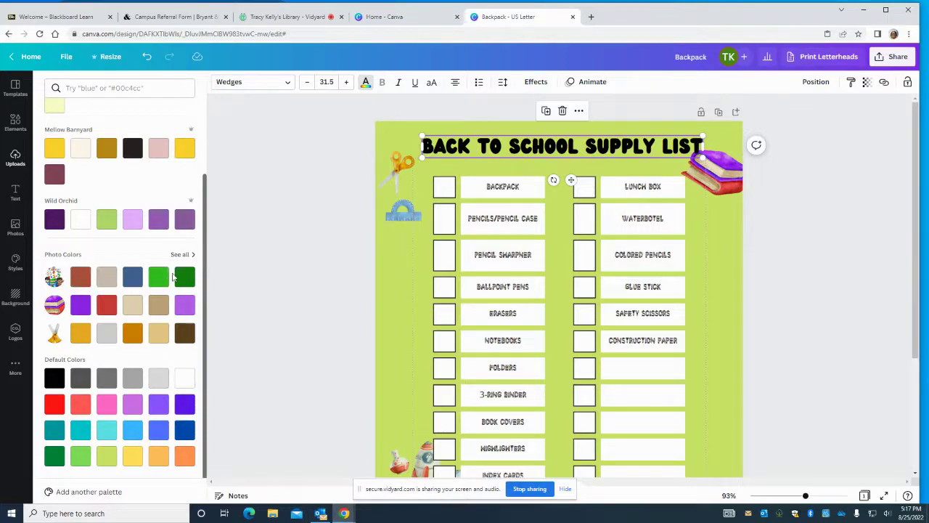
{"action": "left_click", "coordinate": [85, 333]}
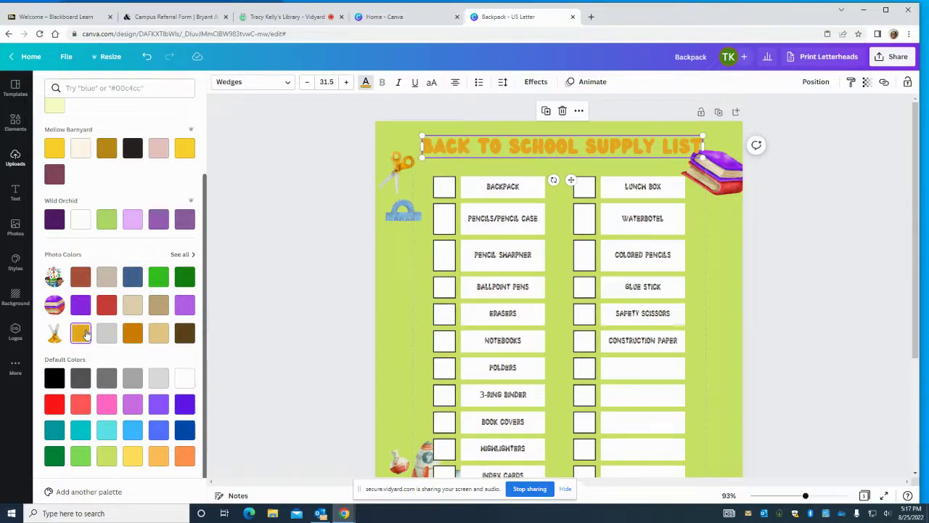
{"action": "left_click", "coordinate": [186, 306]}
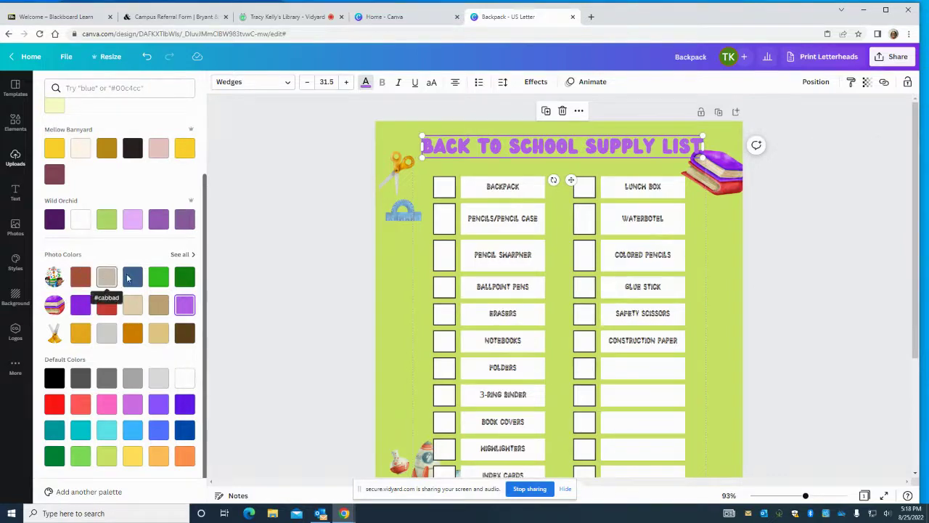
{"action": "left_click", "coordinate": [153, 280]}
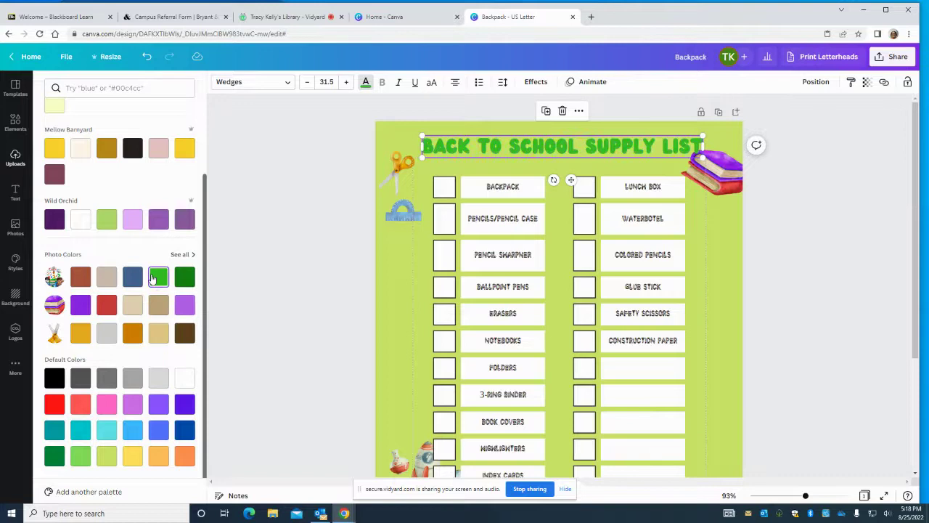
{"action": "left_click", "coordinate": [183, 276]}
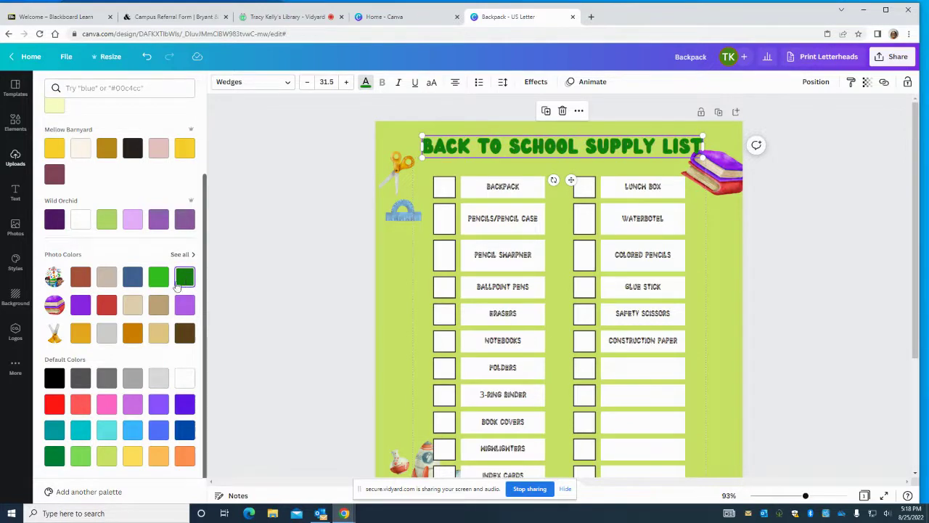
{"action": "left_click", "coordinate": [80, 334]}
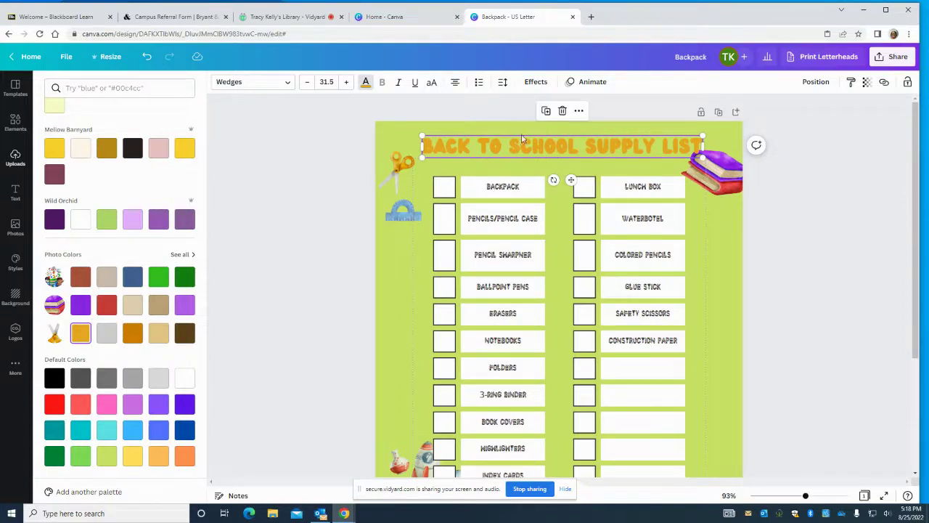
{"action": "left_click", "coordinate": [508, 175]}
{"action": "scroll", "coordinate": [517, 214], "scroll_direction": "down", "scroll_amount": 1}
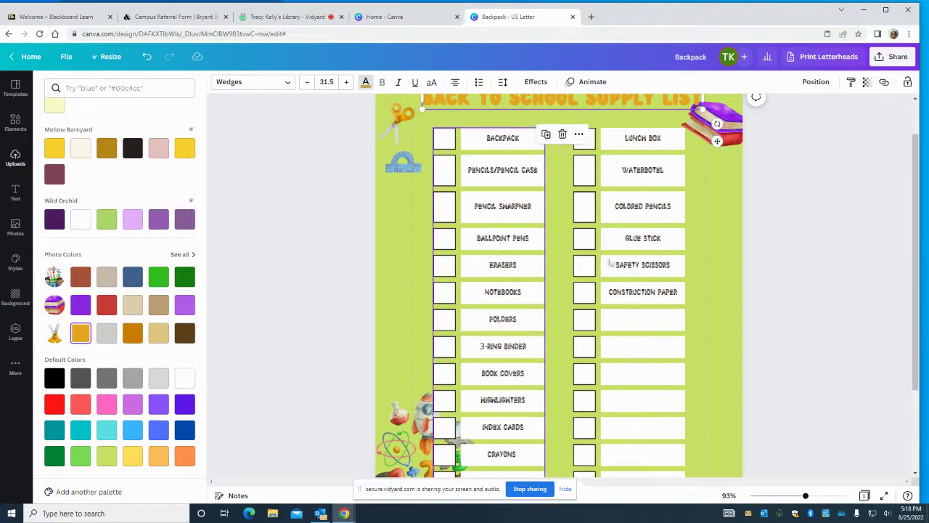
{"action": "scroll", "coordinate": [790, 236], "scroll_direction": "up", "scroll_amount": 1}
{"action": "key", "text": "Escape"}
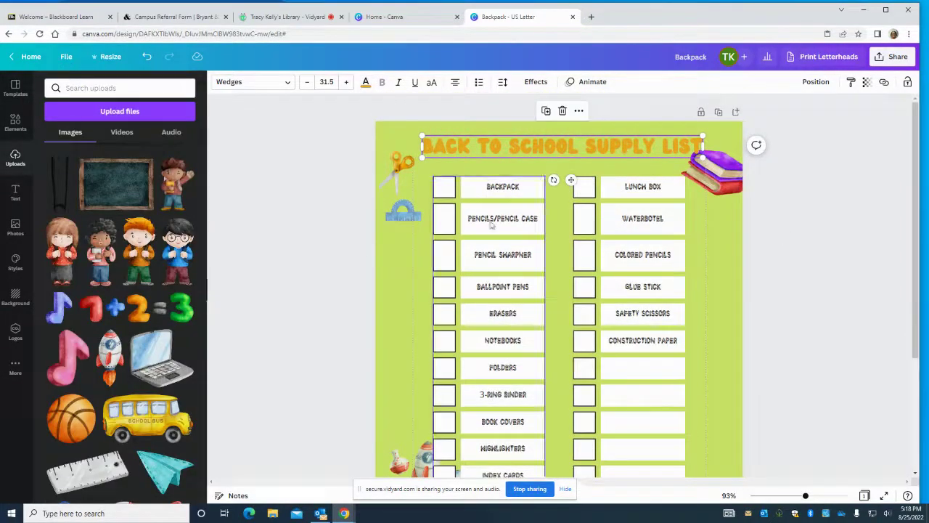
{"action": "left_click", "coordinate": [384, 284]}
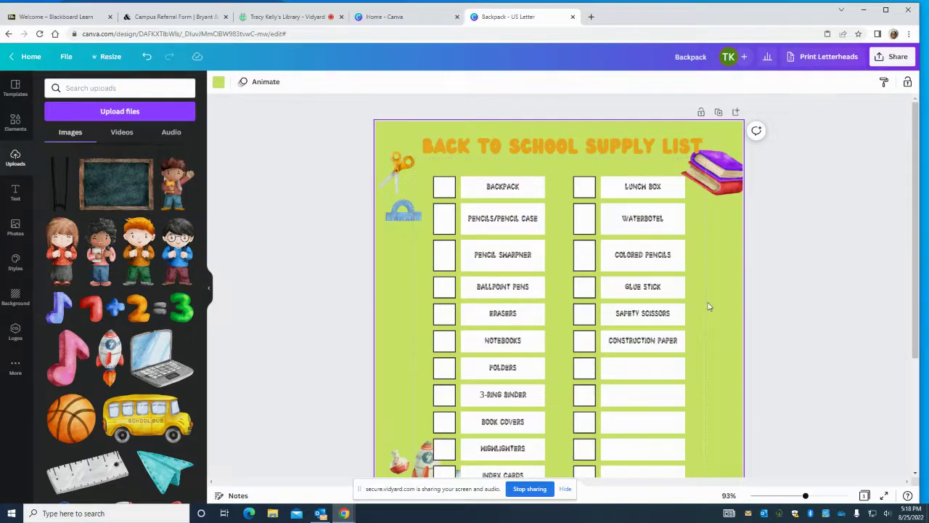
{"action": "scroll", "coordinate": [710, 306], "scroll_direction": "down", "scroll_amount": 3}
{"action": "scroll", "coordinate": [709, 306], "scroll_direction": "up", "scroll_amount": 3}
{"action": "scroll", "coordinate": [709, 306], "scroll_direction": "down", "scroll_amount": 1}
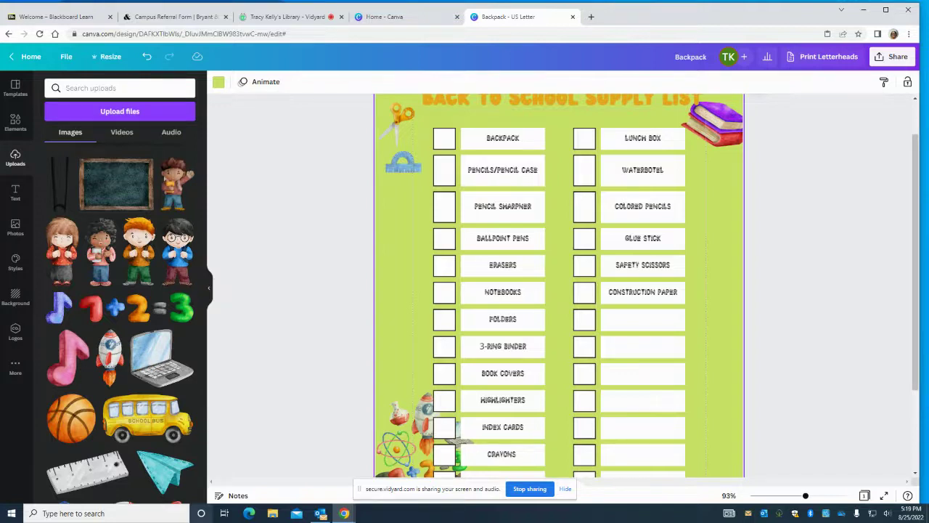
{"action": "scroll", "coordinate": [633, 378], "scroll_direction": "up", "scroll_amount": 2}
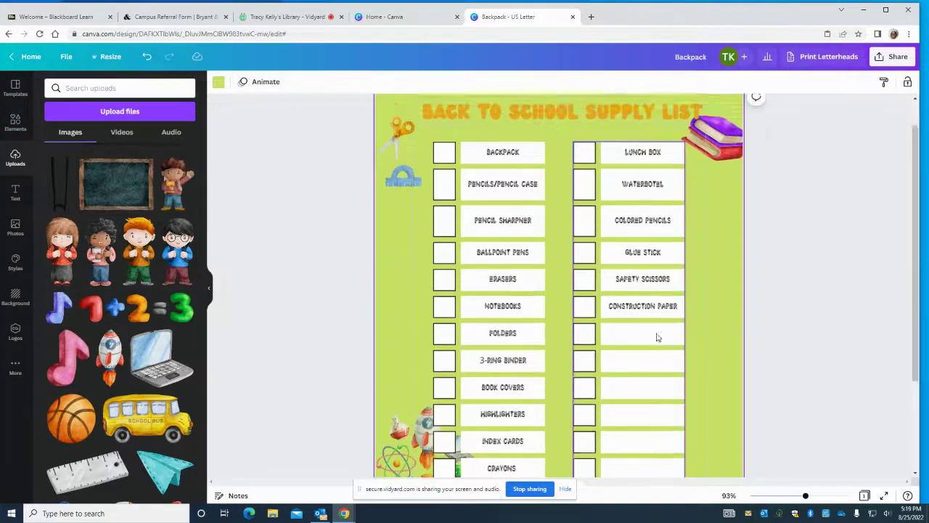
{"action": "left_click", "coordinate": [517, 490]}
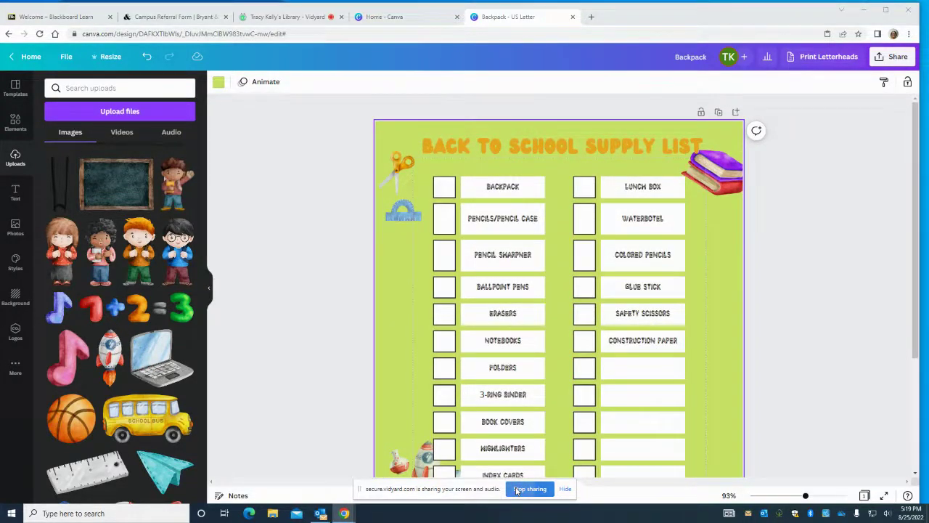